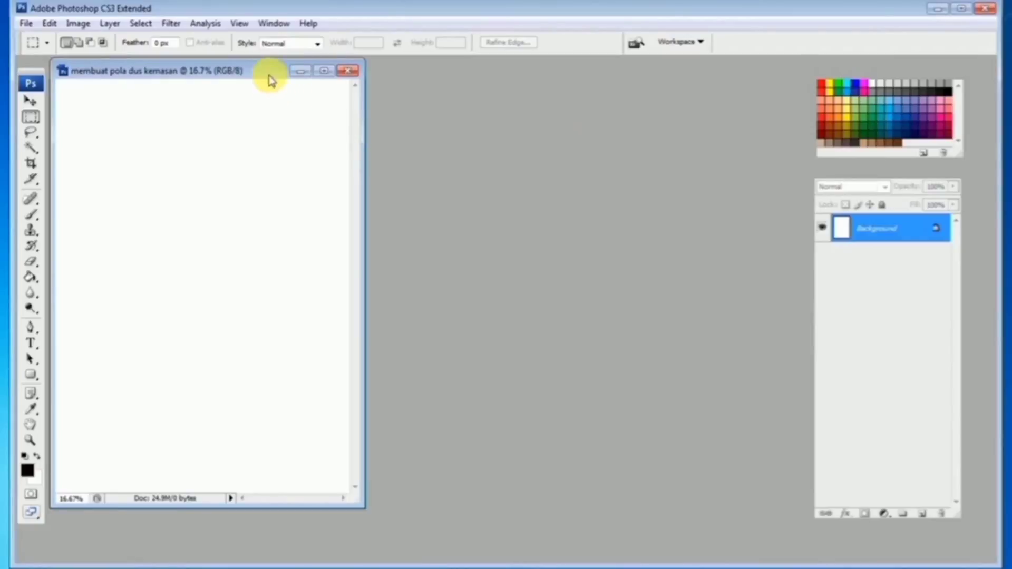
Step: Move the document window closer to the middle of the workspace and show the rulers
drag(262, 73, 463, 86)
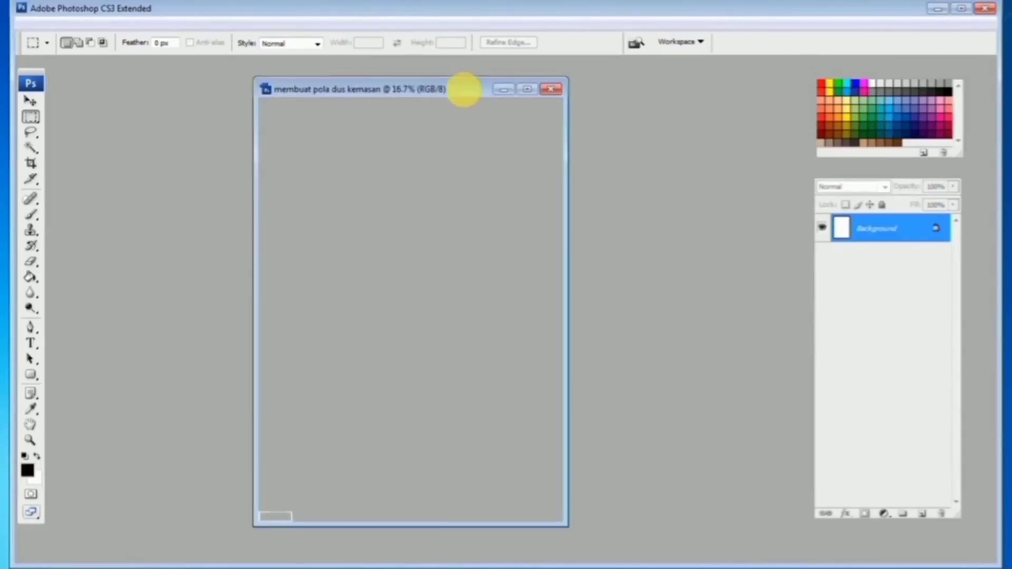
click(30, 101)
click(242, 26)
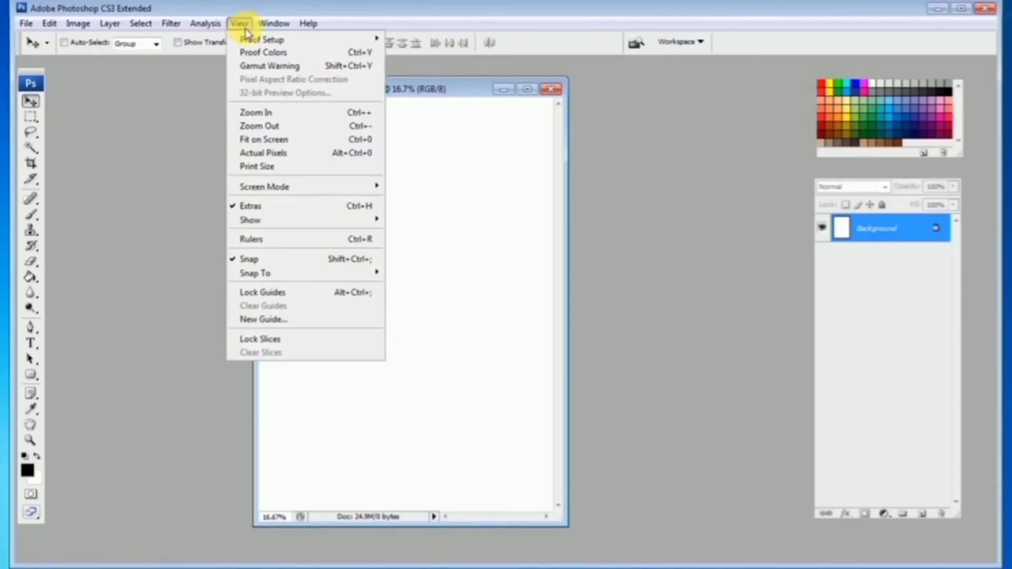
click(311, 240)
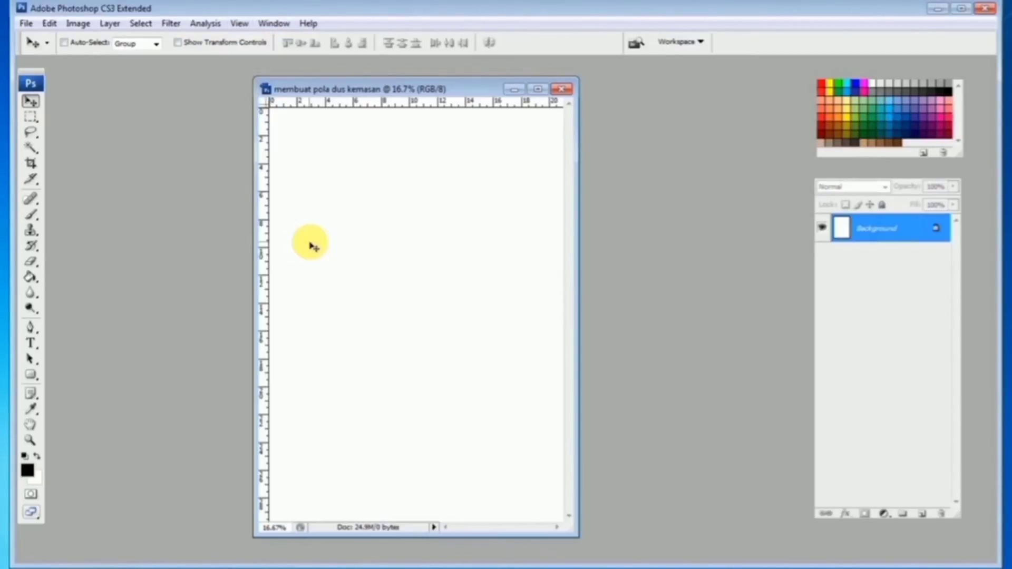
Step: Place four margin guides about 0.9 cm inside the left, top, right and bottom edges of the page
key(ctrl+minus)
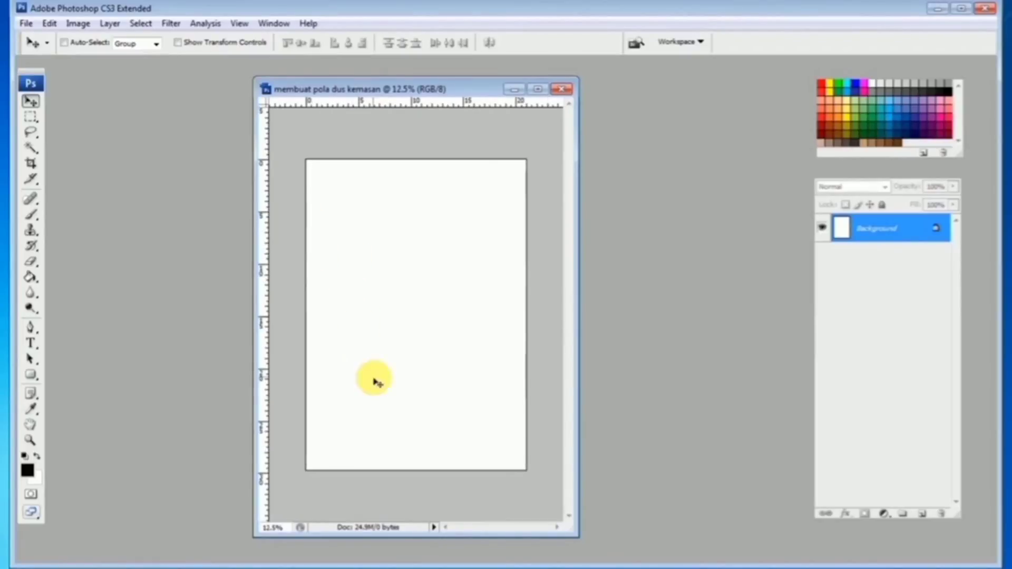
key(ctrl+plus)
drag(579, 311, 672, 315)
key(ctrl+minus)
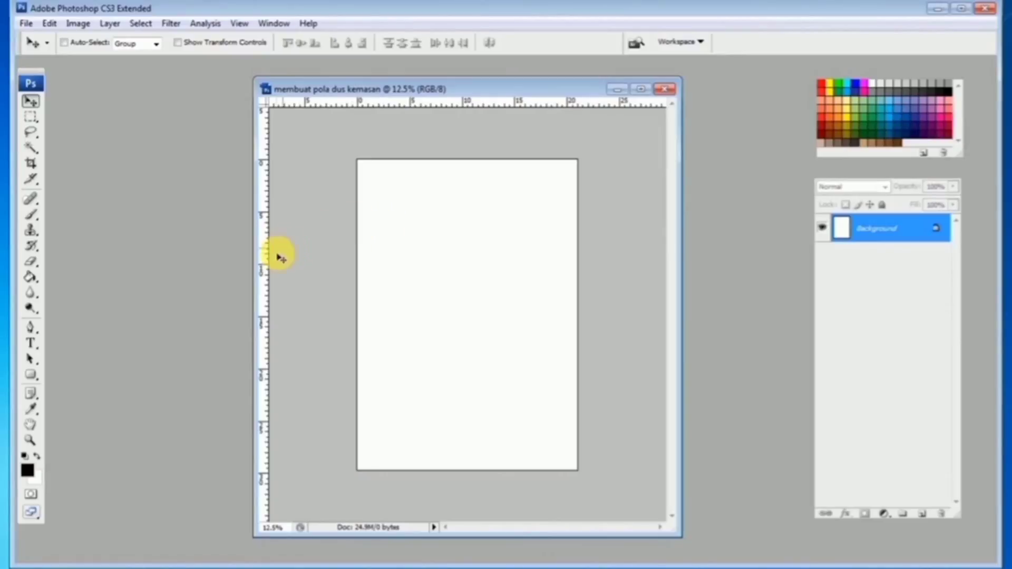
drag(265, 269, 367, 207)
drag(401, 108, 343, 169)
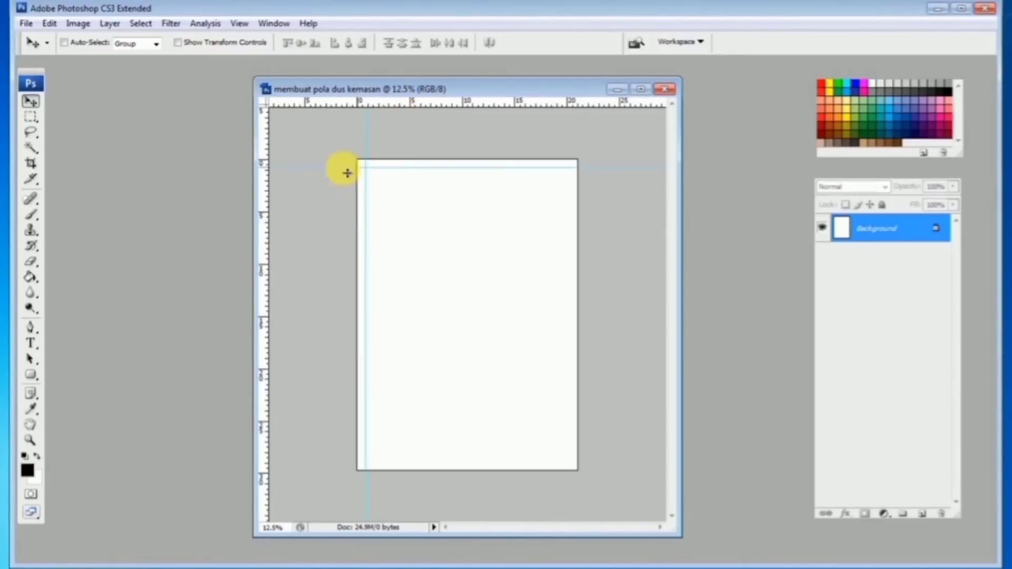
drag(355, 204, 571, 209)
ctrl+click(485, 208)
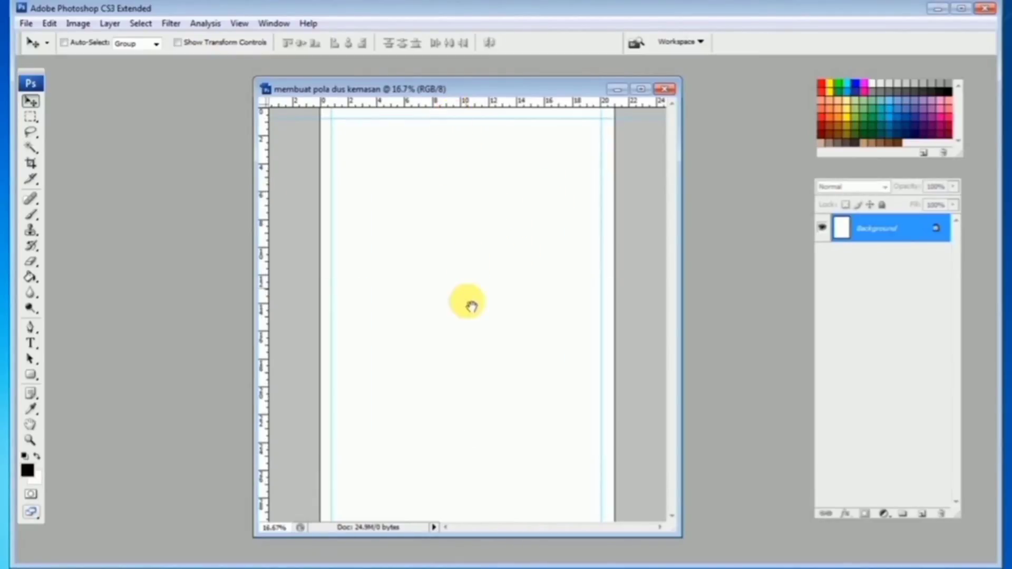
drag(417, 105, 430, 514)
ctrl+alt+click(436, 402)
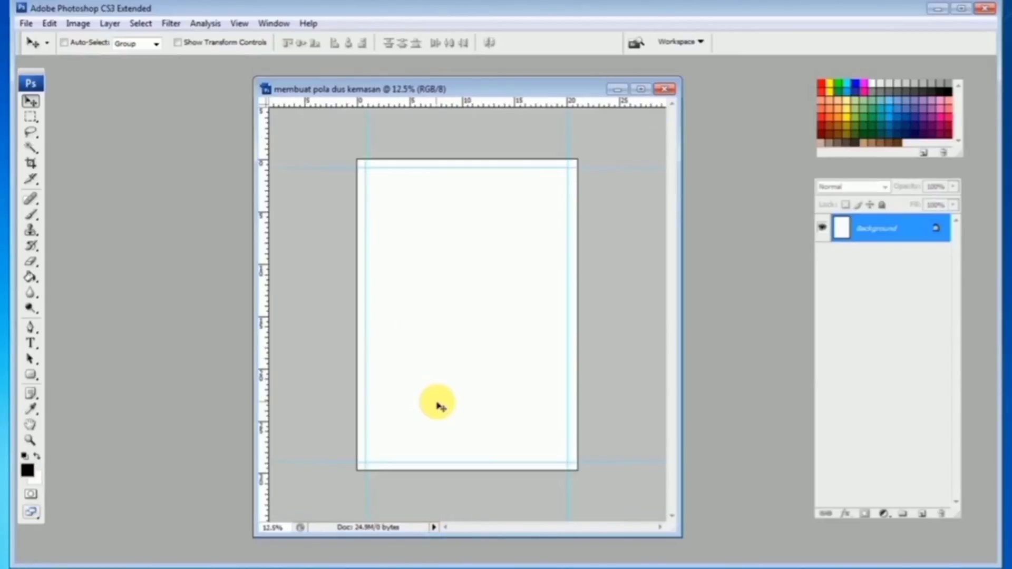
Step: Add a vertical guide at about 5 cm and set the ruler origin where it crosses the bottom margin guide
ctrl+click(445, 279)
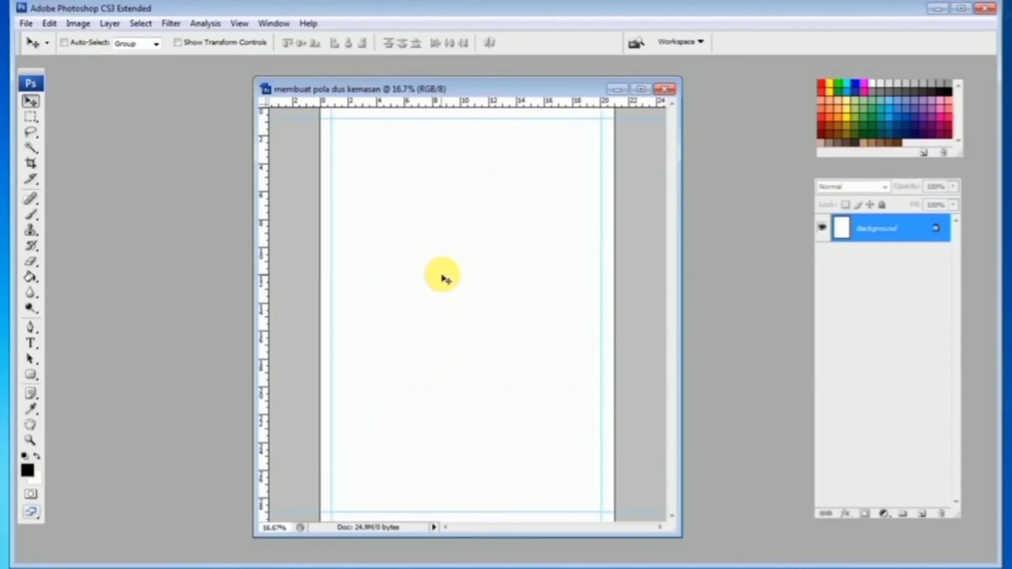
ctrl+click(402, 280)
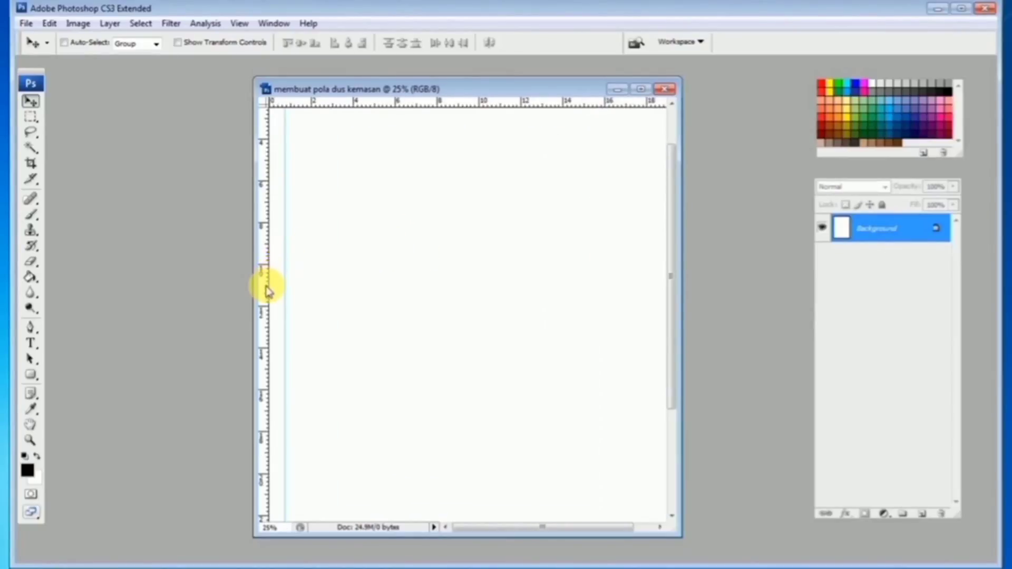
drag(265, 294, 379, 277)
alt+click(411, 338)
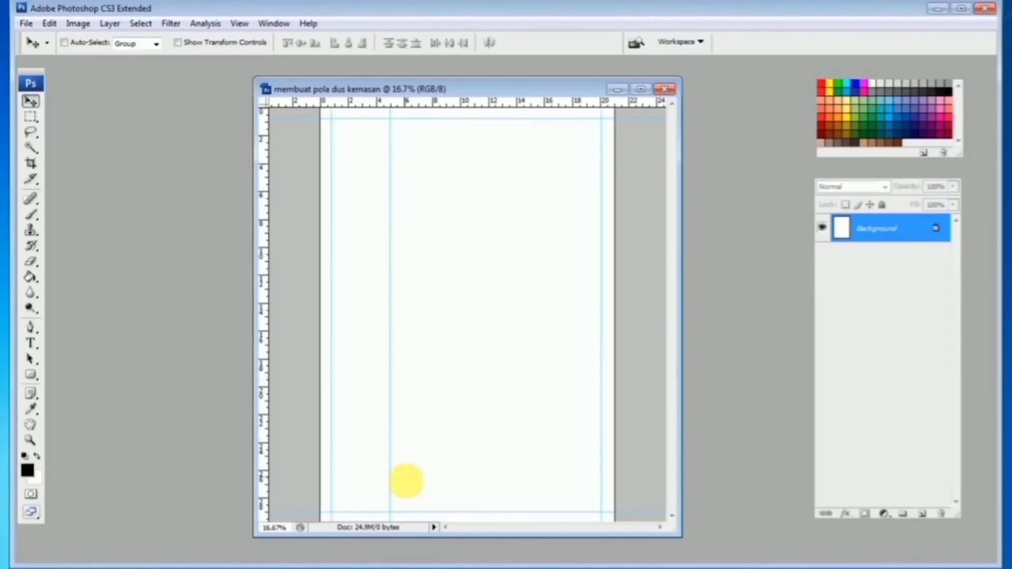
drag(404, 526, 404, 526)
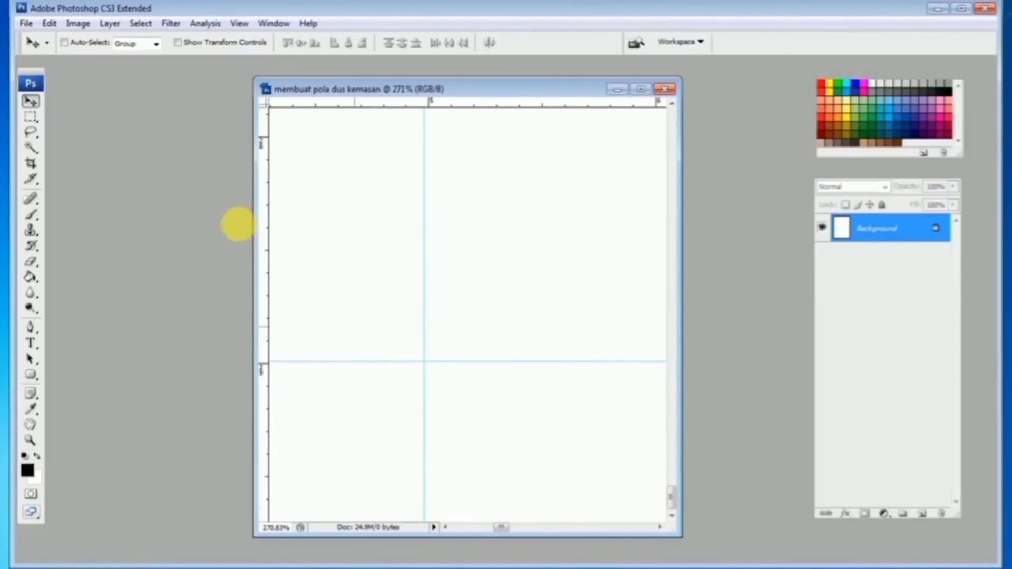
drag(266, 108, 425, 361)
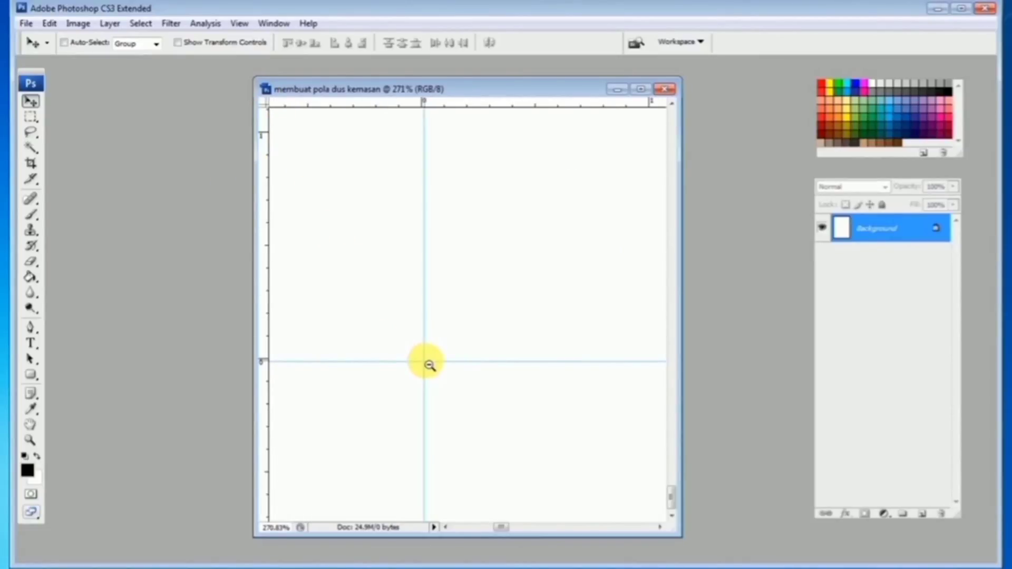
Step: Add a vertical guide 10 cm to the right of the ruler origin
alt+click(425, 362)
alt+click(426, 362)
alt+click(480, 303)
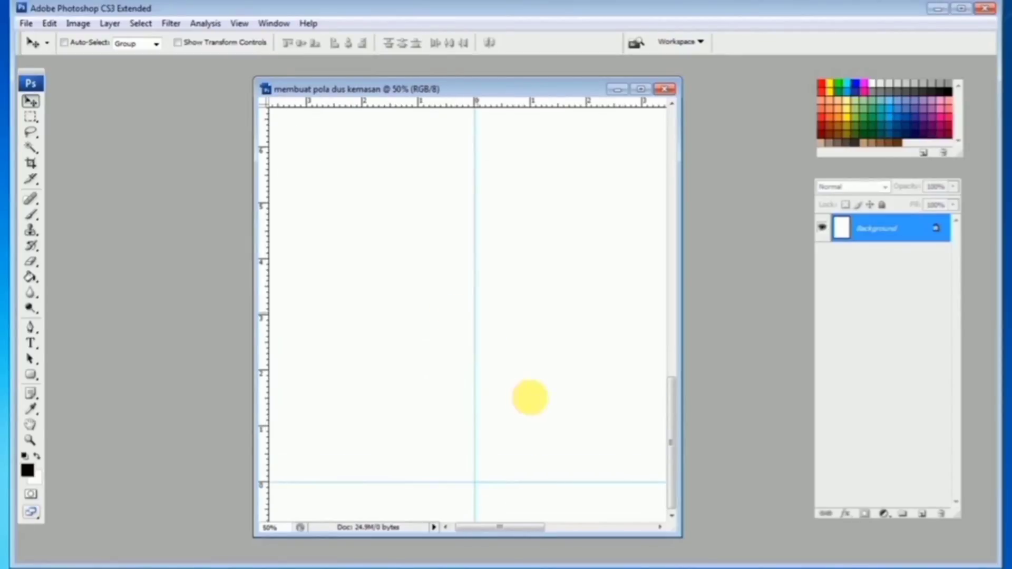
alt+click(499, 329)
drag(515, 311, 321, 350)
drag(264, 388, 567, 158)
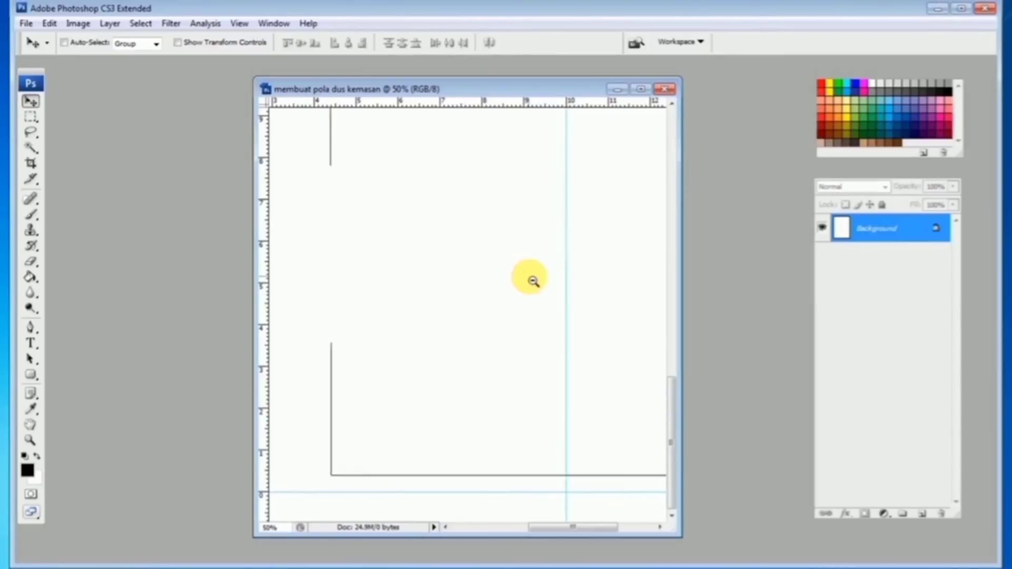
Step: Add a horizontal guide 4.5 cm above the bottom margin guide
alt+click(531, 277)
alt+click(530, 279)
alt+click(509, 391)
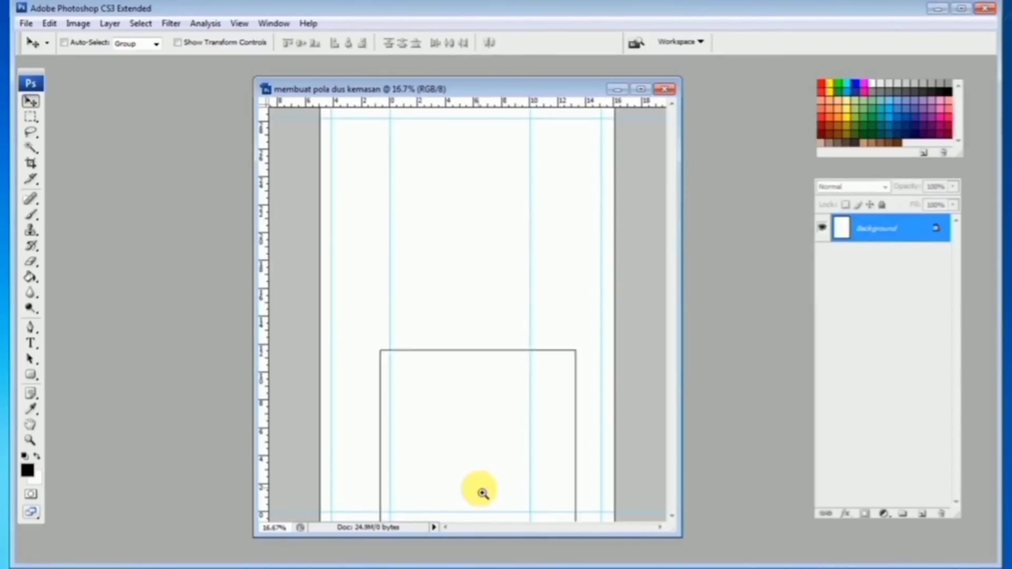
ctrl+click(480, 492)
ctrl+click(480, 494)
drag(454, 446, 477, 440)
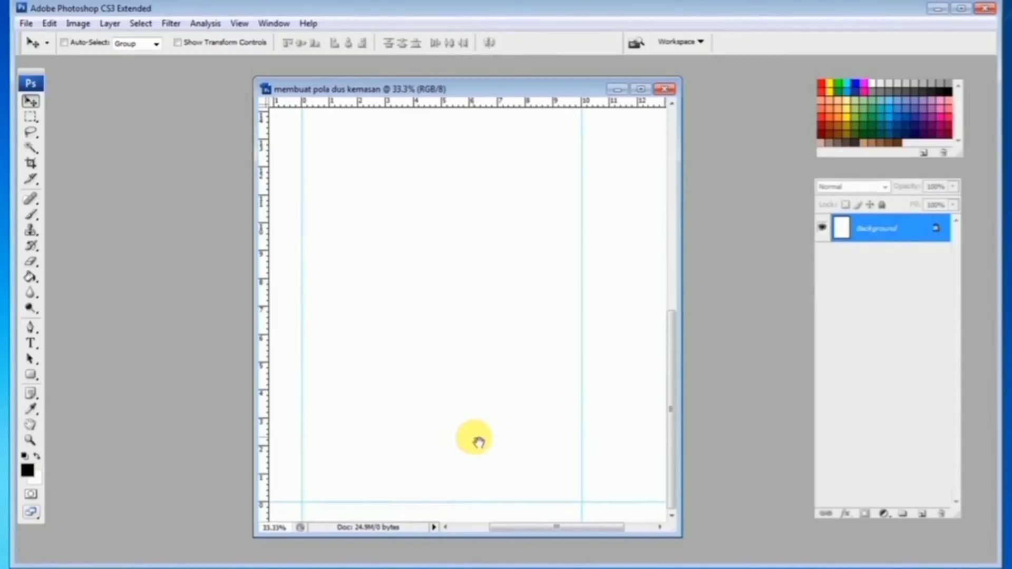
ctrl+click(361, 469)
ctrl+click(357, 444)
drag(396, 103, 390, 232)
Step: Move the ruler origin to where the 4.5 cm horizontal guide crosses the left vertical guide of the 10 cm column
ctrl+alt+click(452, 323)
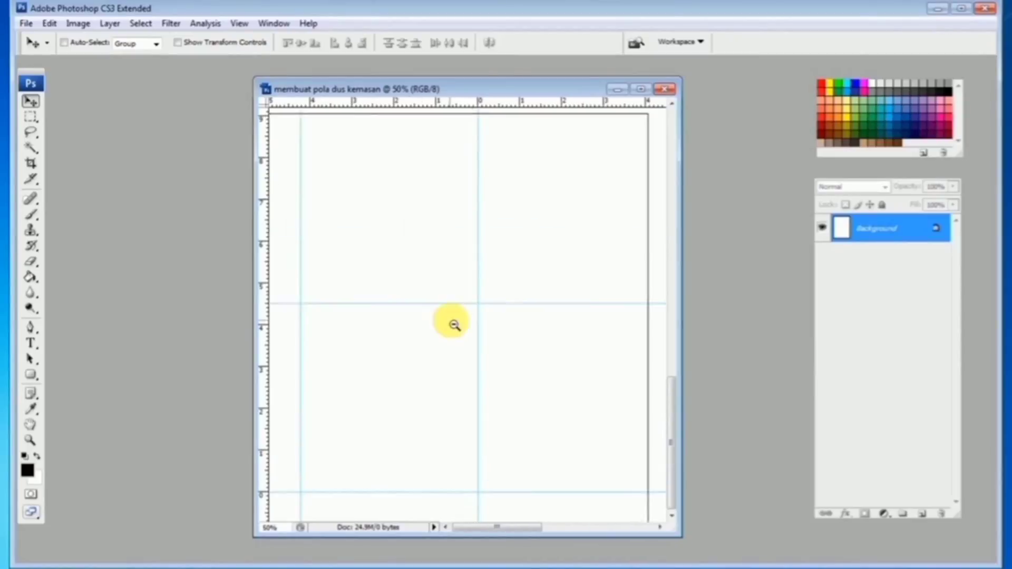
ctrl+alt+click(453, 323)
ctrl+alt+click(452, 323)
ctrl+alt+click(434, 359)
ctrl+click(441, 470)
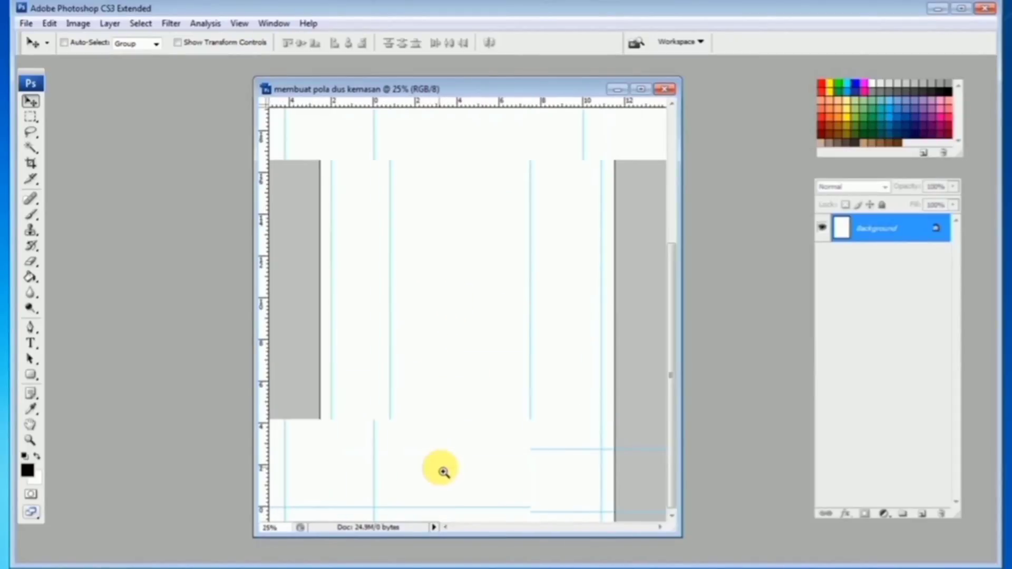
ctrl+click(443, 471)
drag(371, 362, 410, 416)
drag(266, 106, 413, 231)
Step: Add another horizontal guide 4.5 cm above the new ruler origin
alt+click(429, 246)
alt+click(429, 246)
alt+click(428, 244)
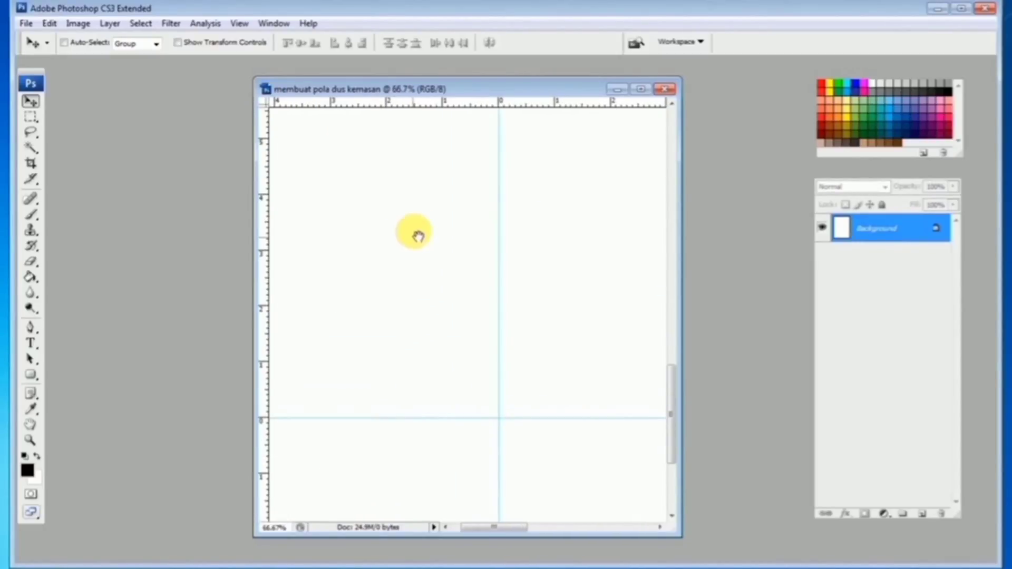
drag(402, 101, 404, 170)
ctrl+click(397, 170)
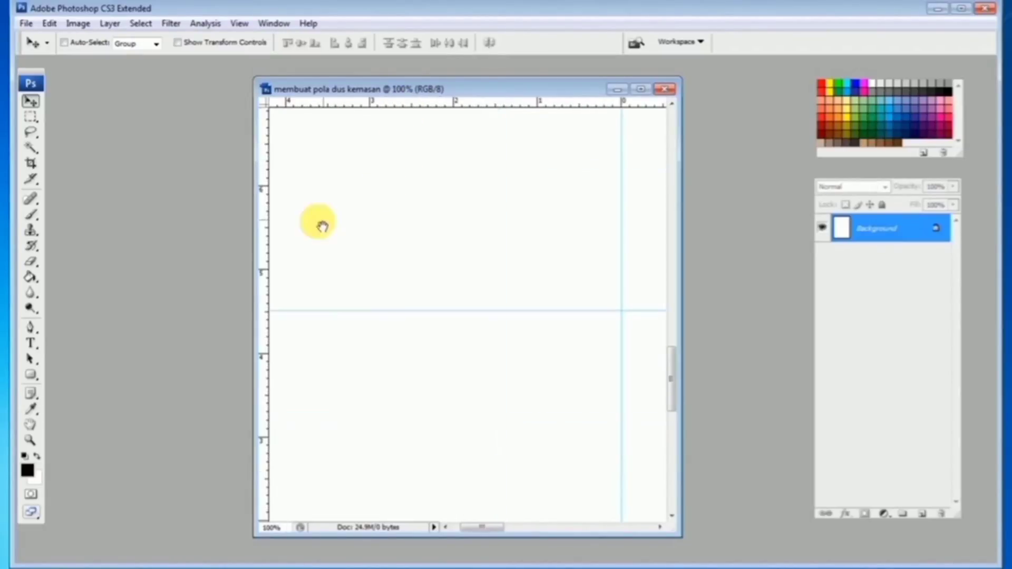
Step: Enlarge the document window and make a rectangular selection of the lowest 10 × 4.5 cm cell between the guides
alt+click(390, 263)
alt+click(386, 235)
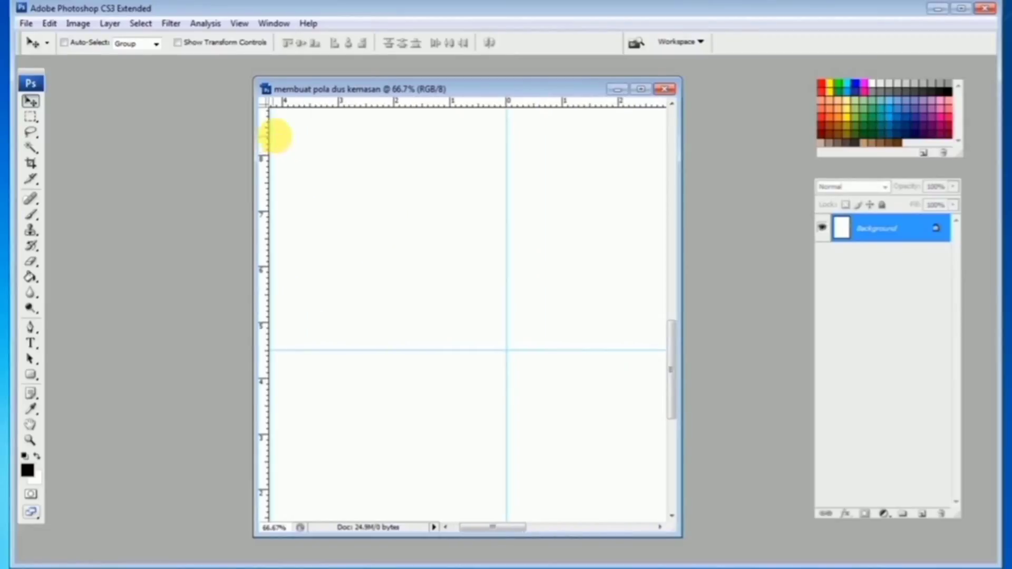
alt+click(470, 335)
alt+click(470, 337)
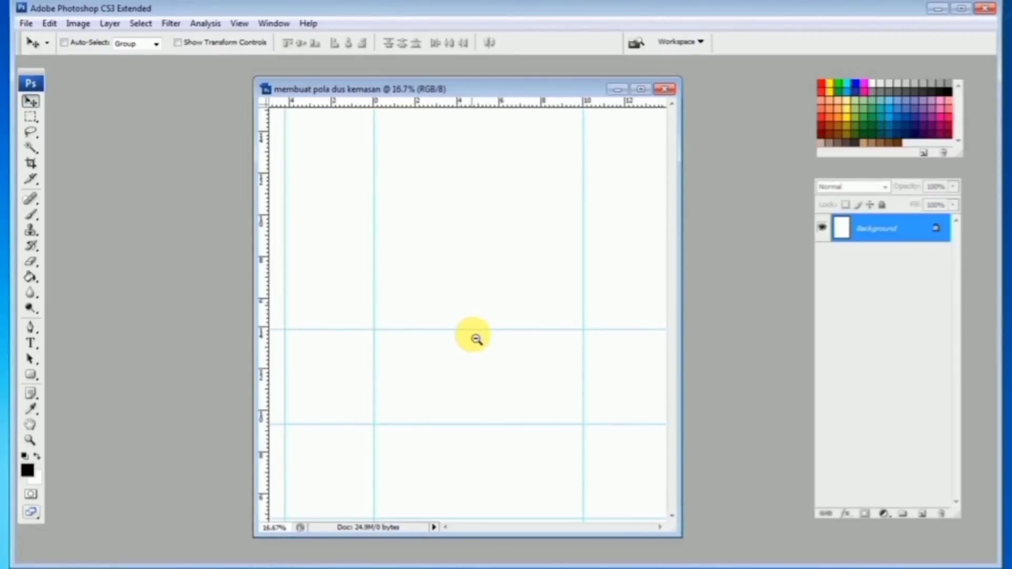
alt+click(463, 351)
click(456, 433)
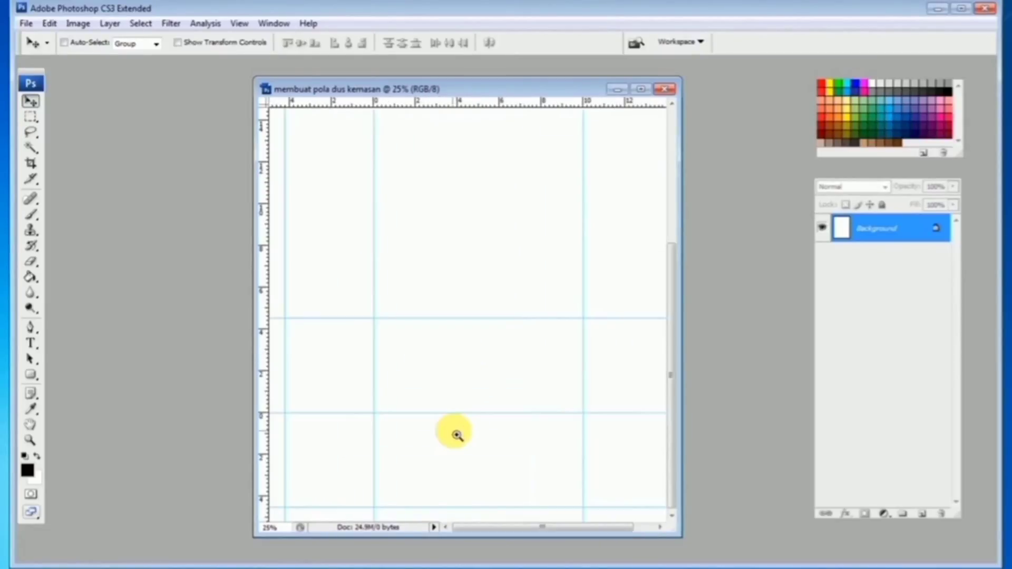
click(444, 393)
drag(679, 540, 780, 546)
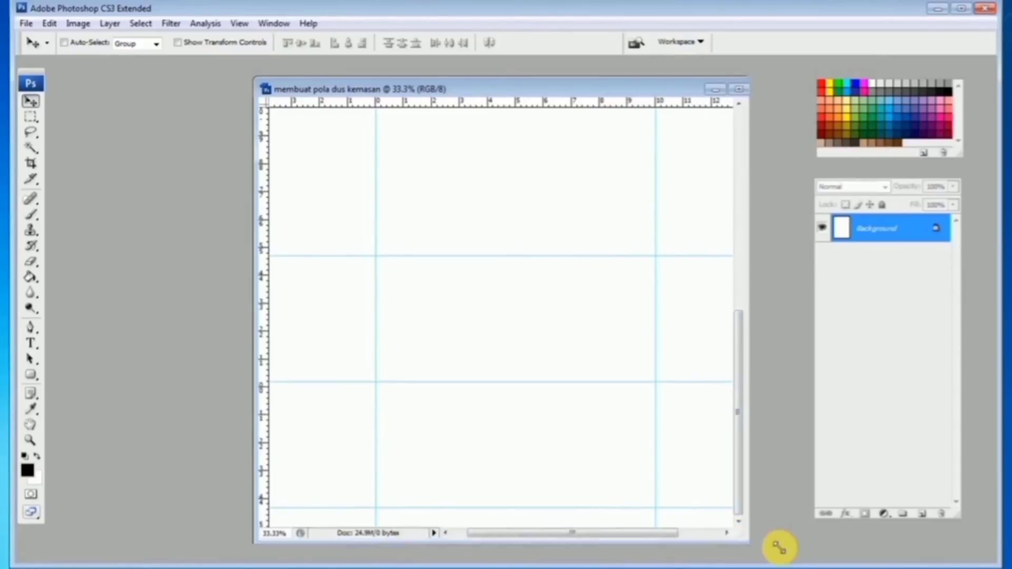
click(30, 118)
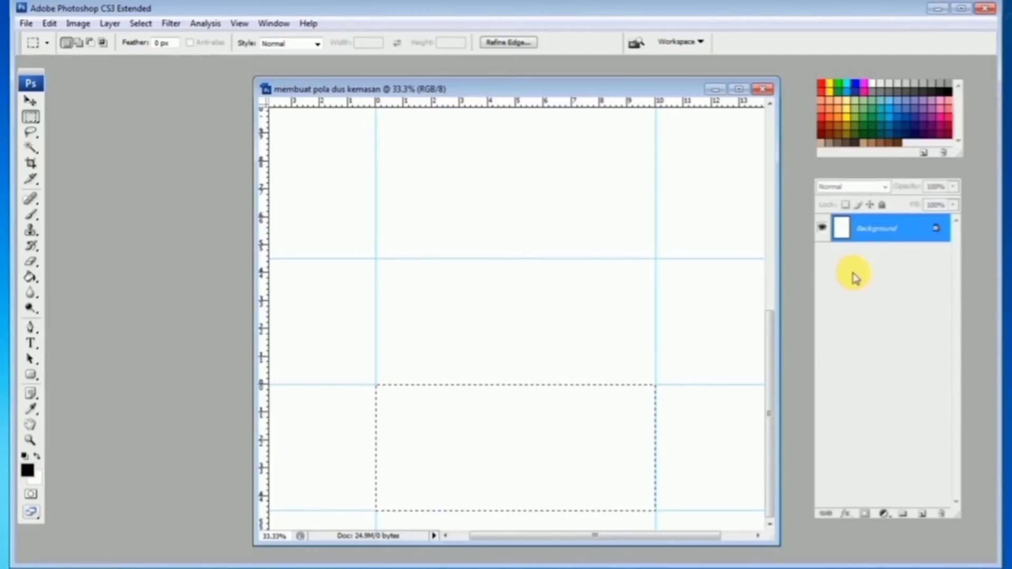
Step: Create a new layer and fill the selected rectangle with black using the Paint Bucket tool
click(924, 516)
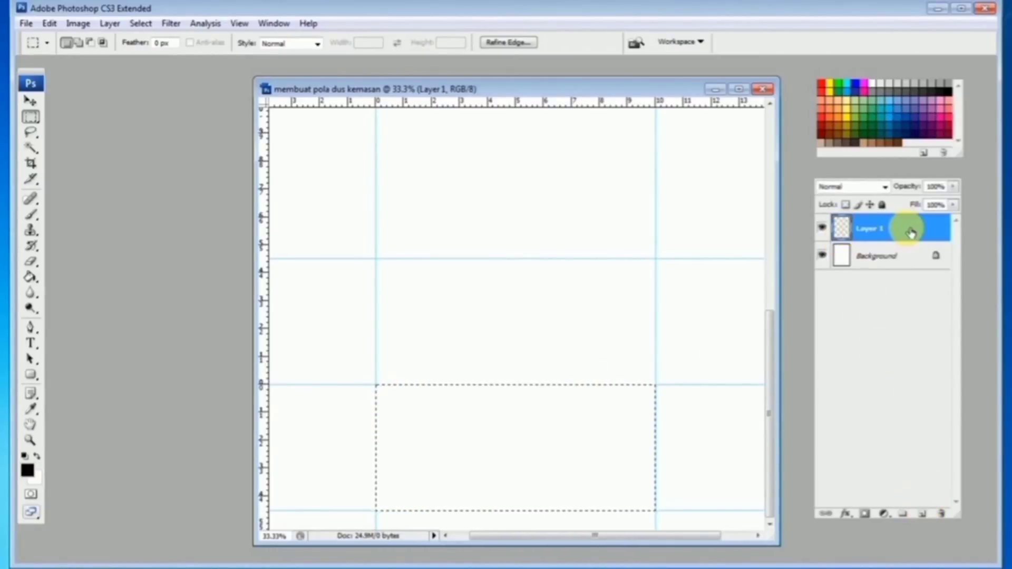
click(31, 279)
click(479, 452)
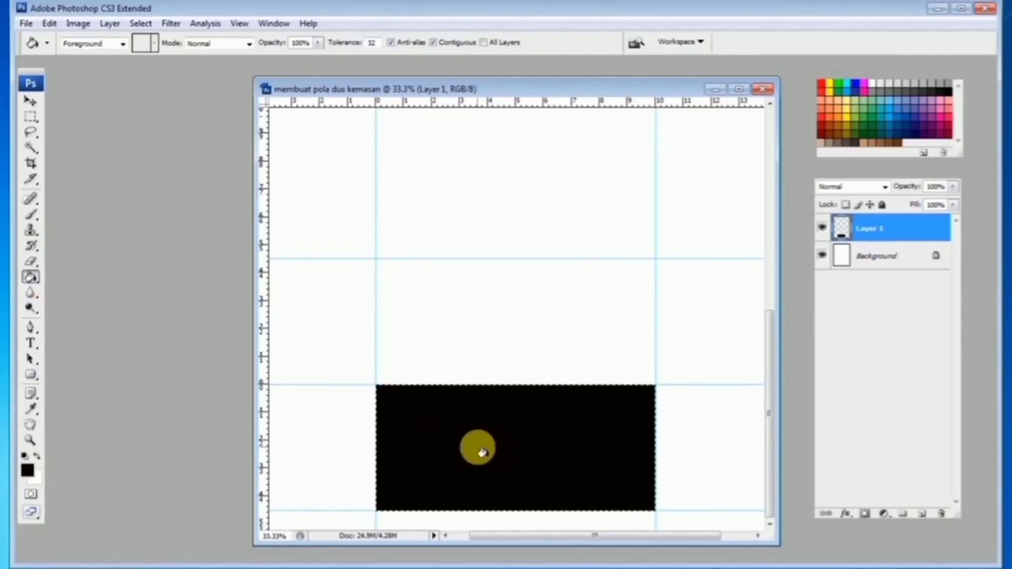
Step: Clear the selection around the black rectangle and set its layer's fill to 0%
click(31, 116)
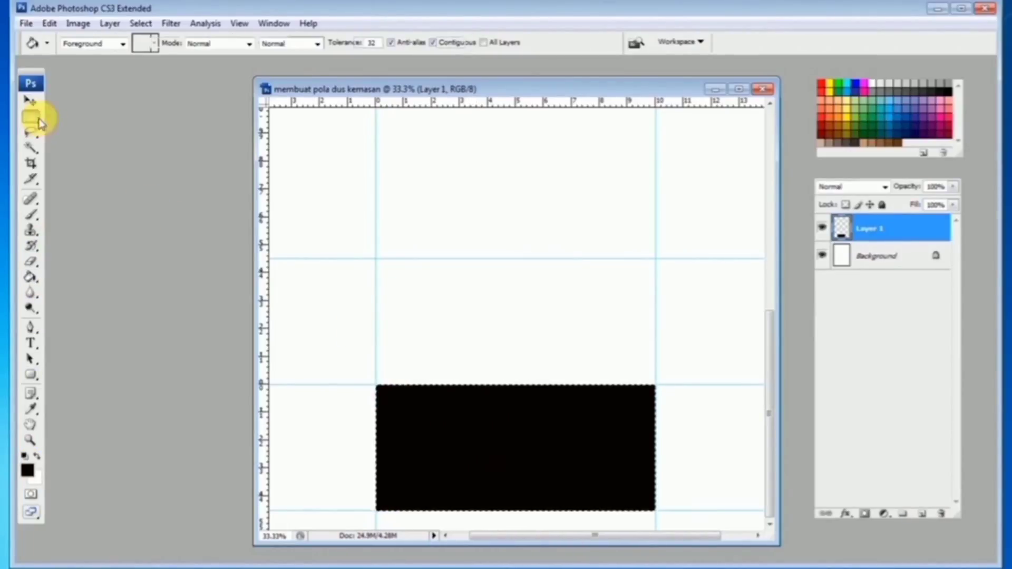
click(501, 201)
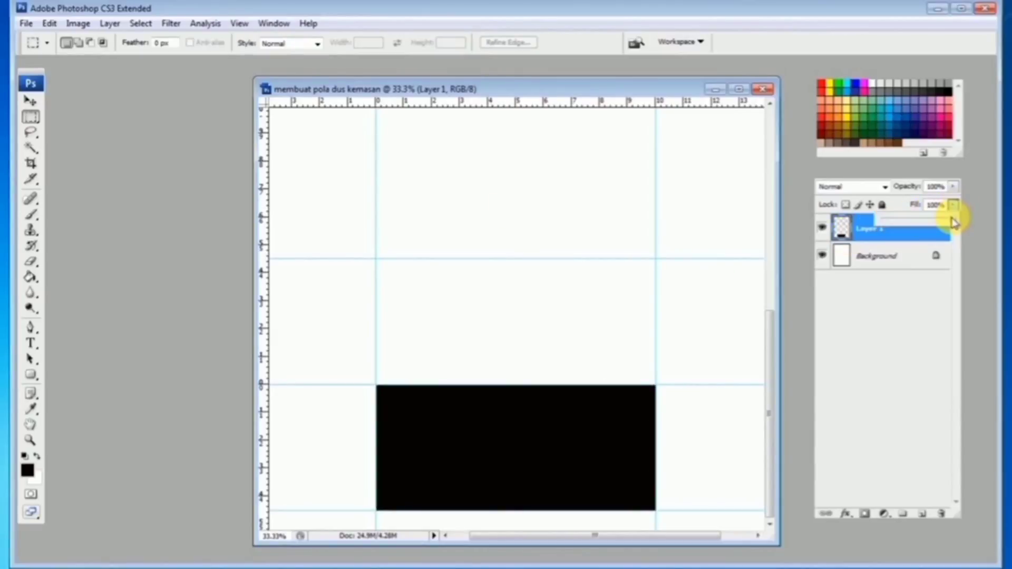
drag(947, 224, 884, 300)
click(884, 297)
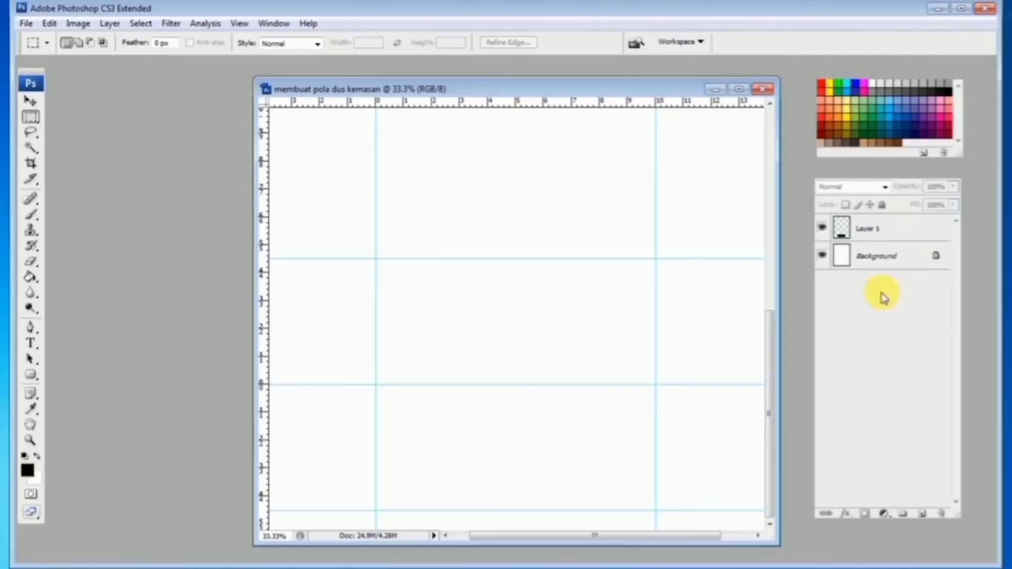
Step: Add a 2 px dark grey (4f4e4e) stroke positioned inside to the rectangle's layer
double_click(904, 232)
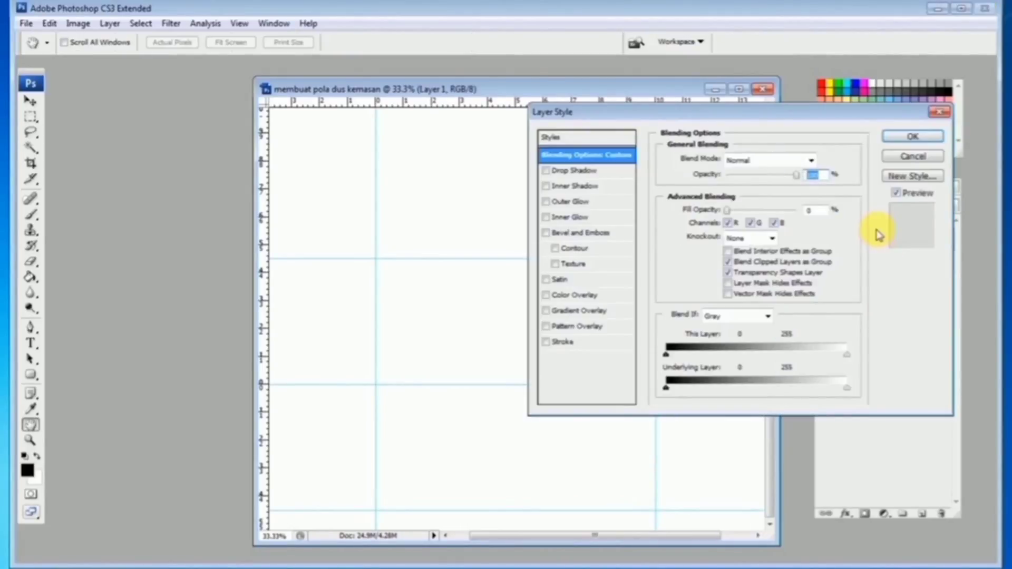
click(569, 343)
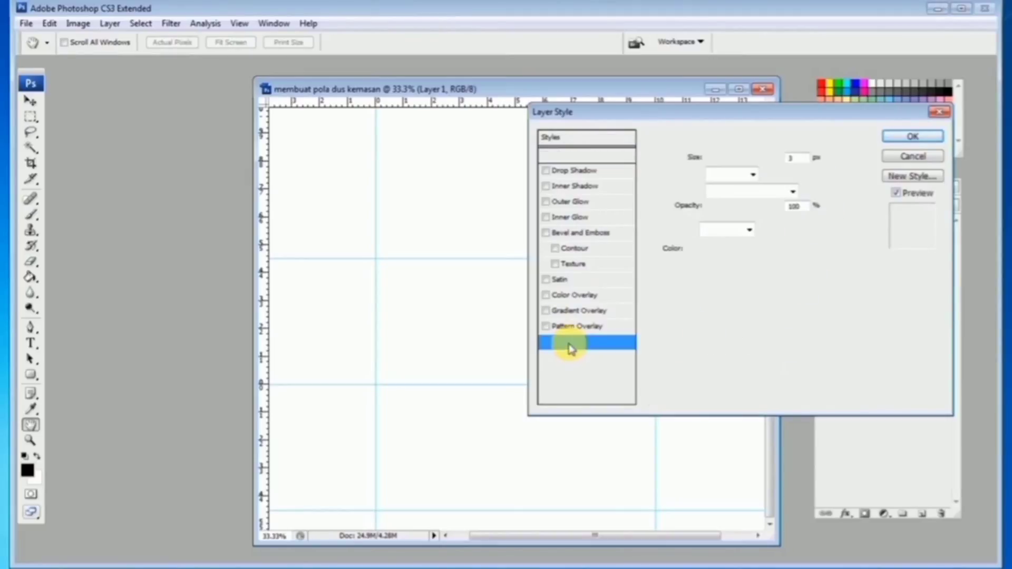
click(700, 255)
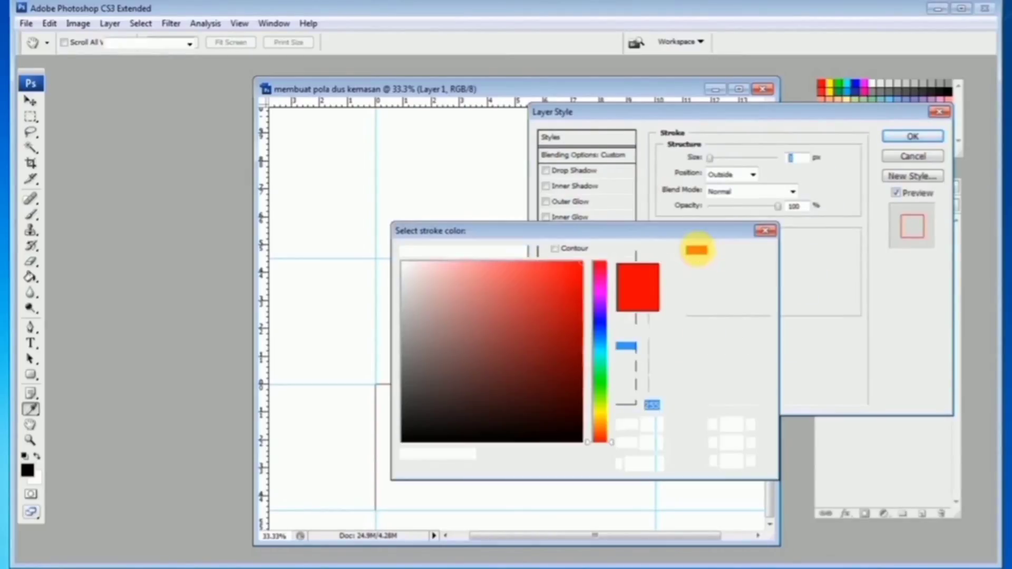
drag(442, 359, 403, 386)
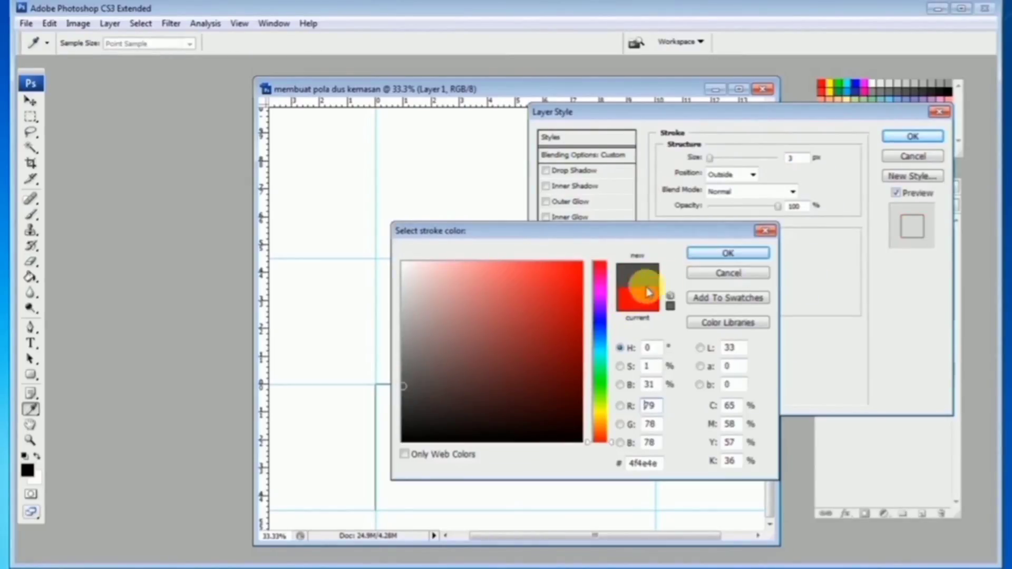
click(705, 254)
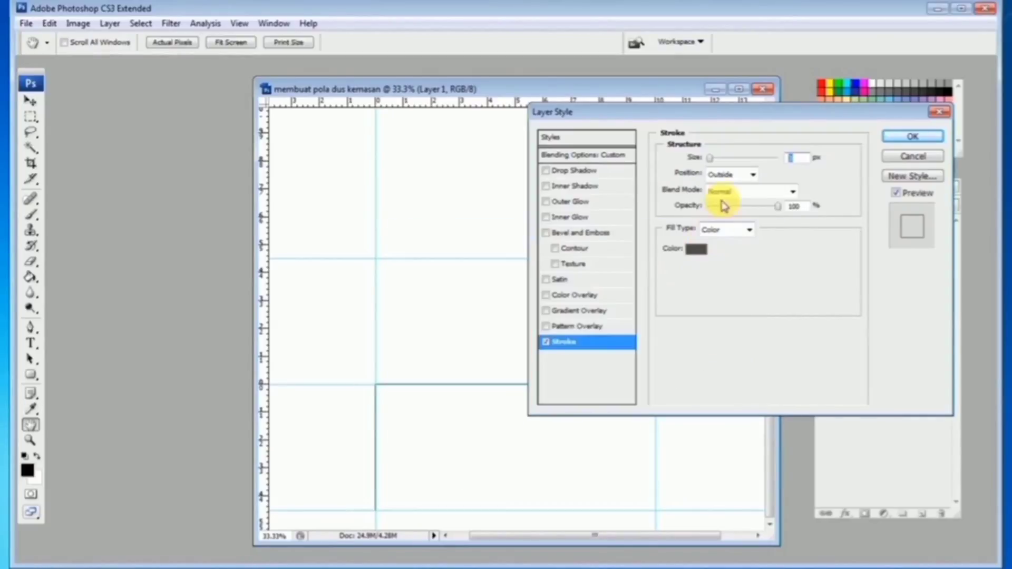
click(752, 176)
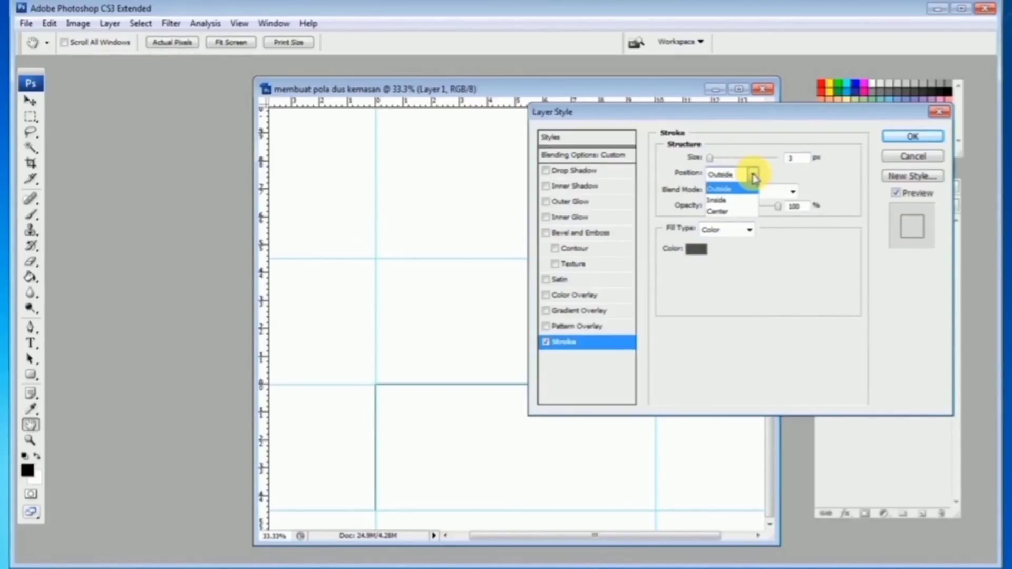
click(741, 200)
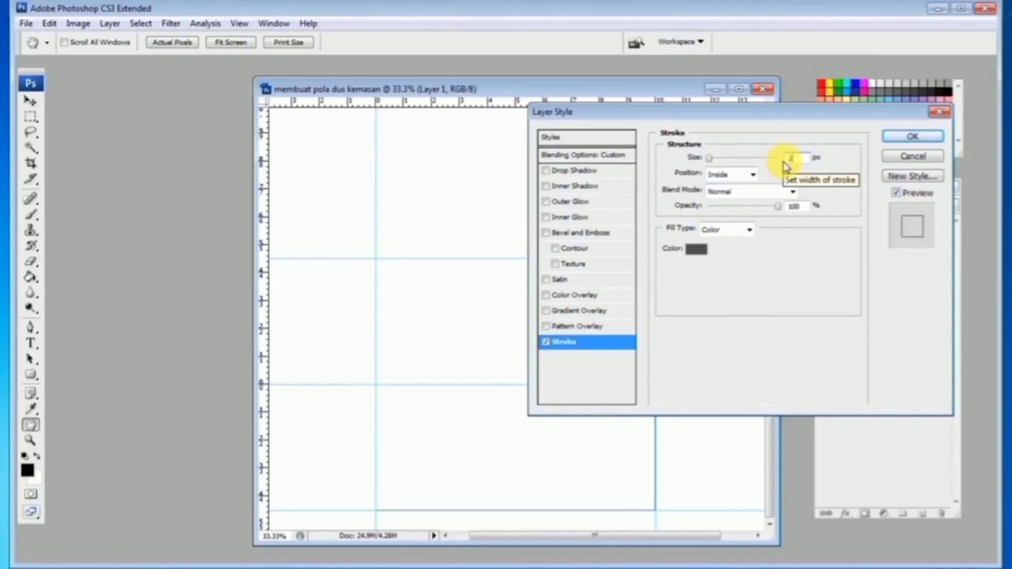
key(Return)
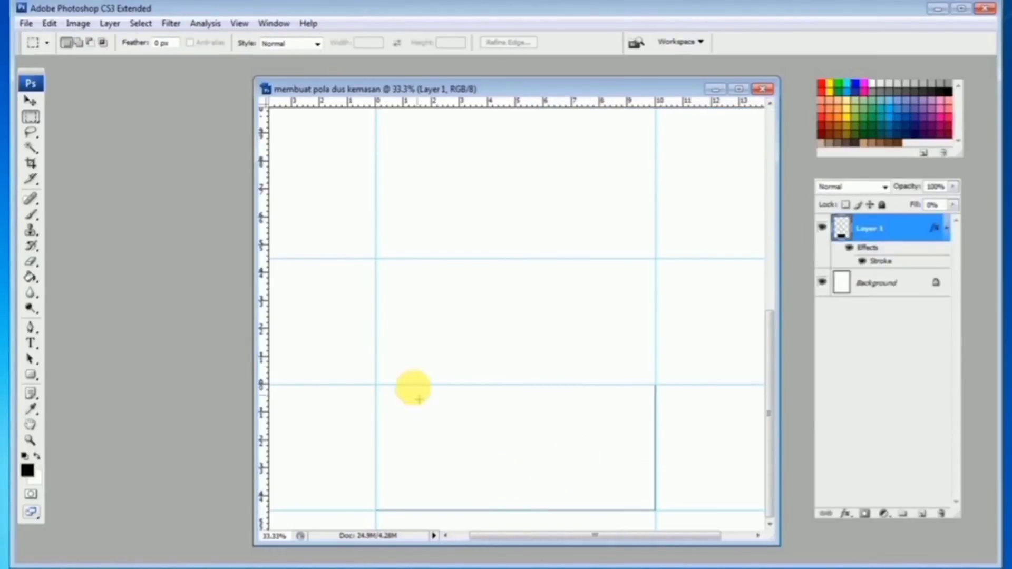
Step: Examine the stroke along the outlined rectangle's edges and corners up close
click(36, 101)
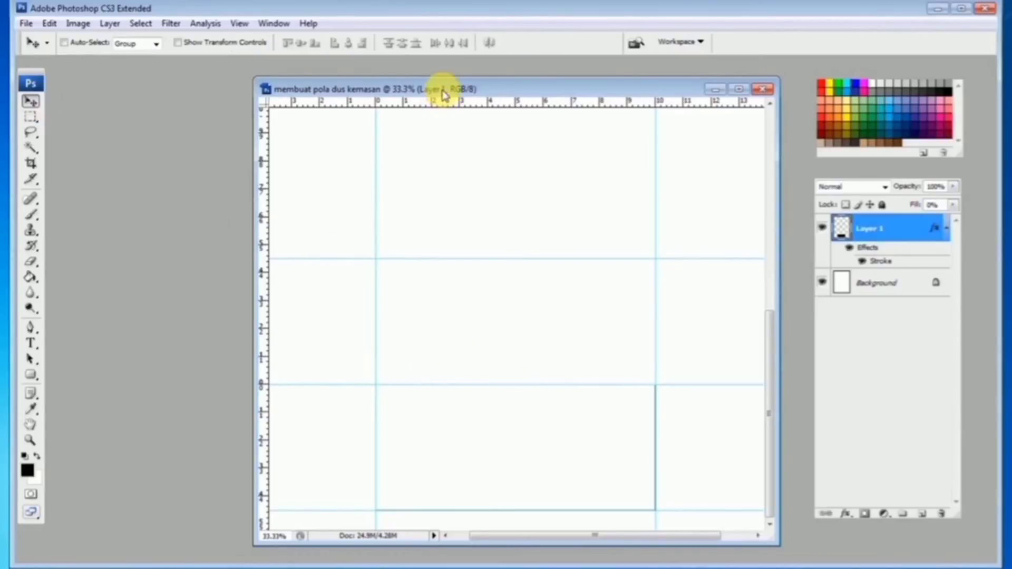
drag(445, 90, 428, 73)
ctrl+click(470, 389)
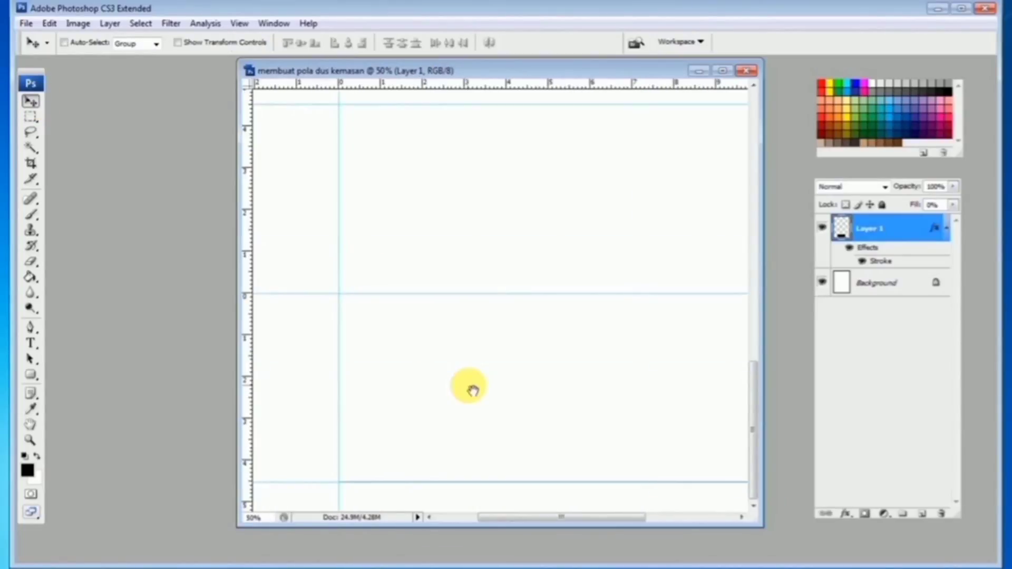
ctrl+click(471, 390)
ctrl+click(690, 263)
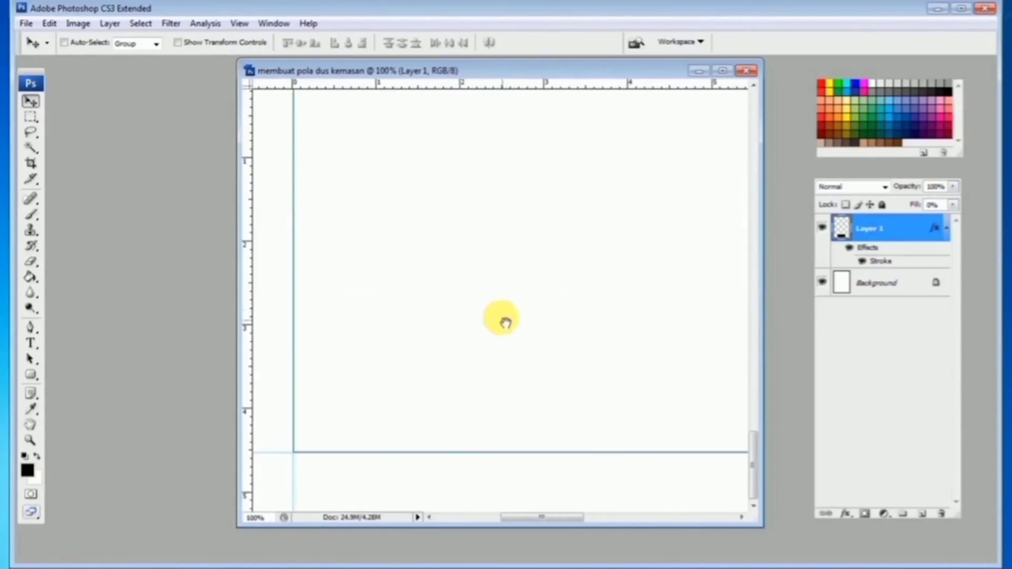
drag(477, 261, 487, 344)
drag(605, 312, 435, 316)
drag(590, 311, 436, 307)
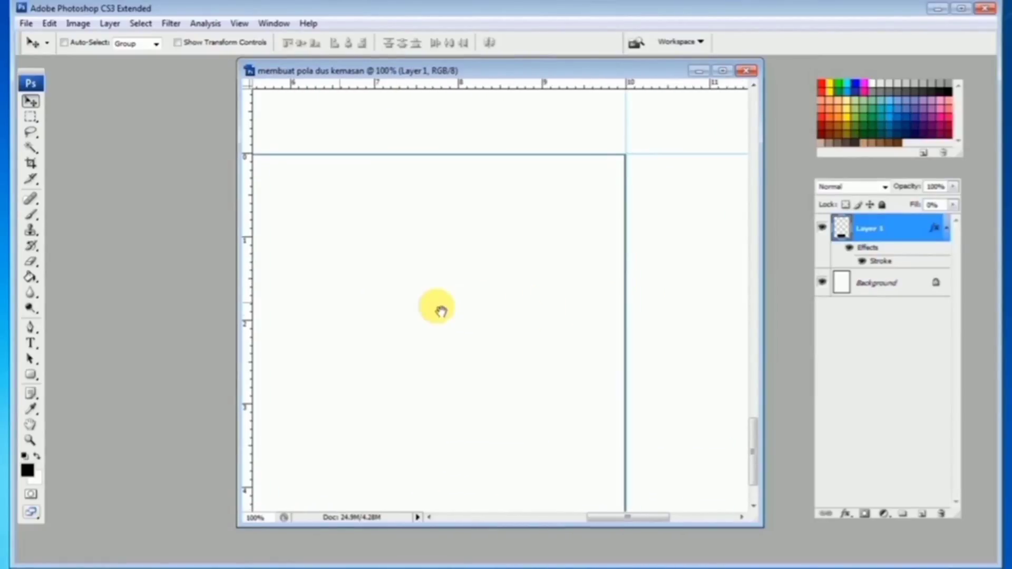
ctrl+click(527, 319)
alt+click(528, 319)
alt+click(542, 273)
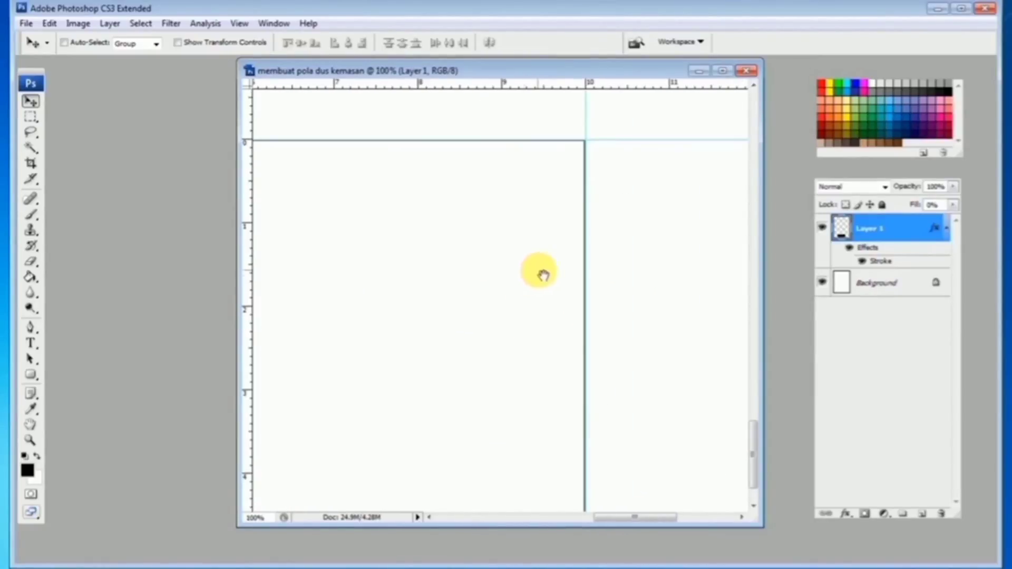
alt+click(526, 278)
alt+click(513, 337)
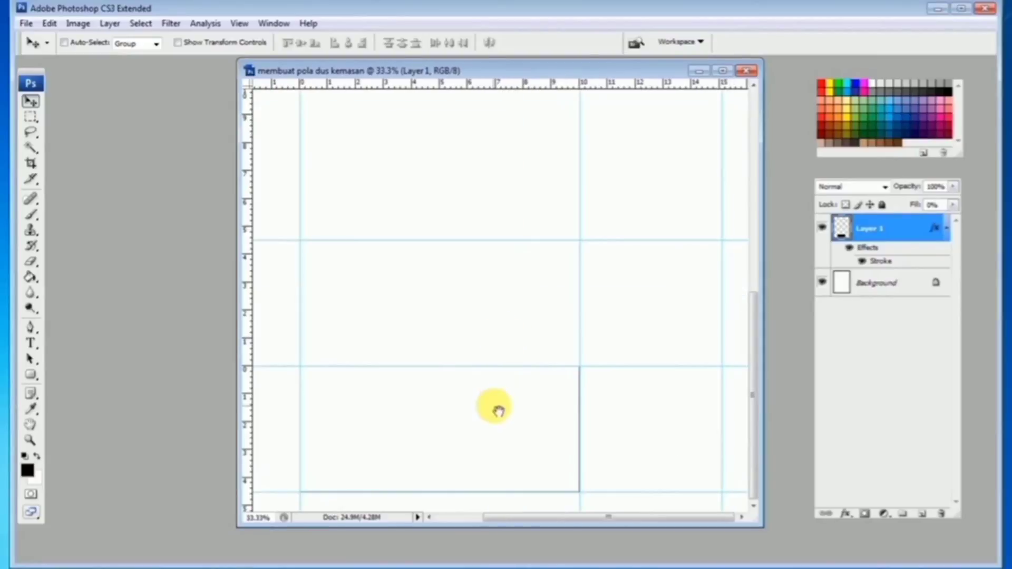
drag(498, 409, 546, 350)
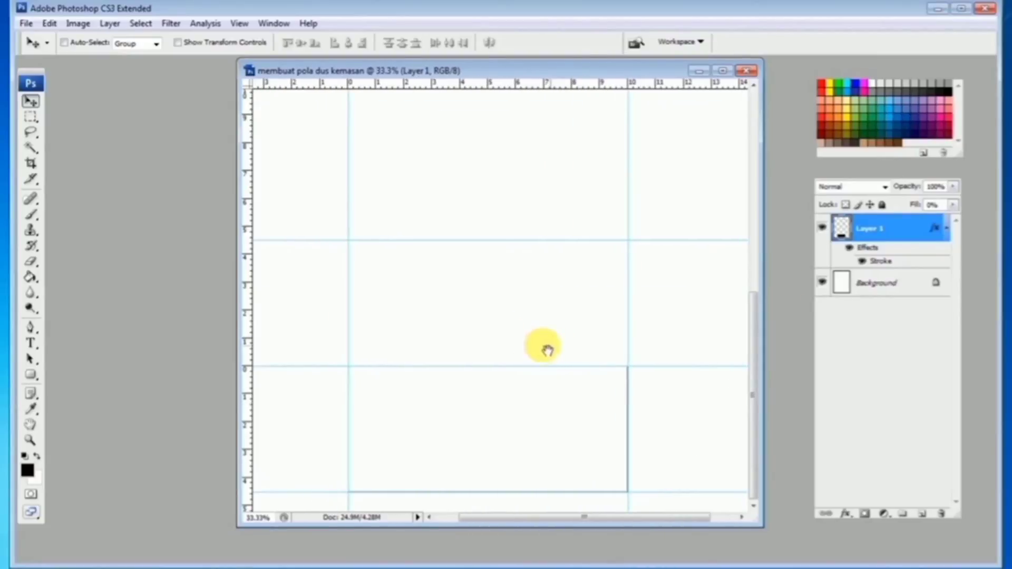
Step: Increase the rectangle's stroke size to 3 px
double_click(844, 231)
click(604, 343)
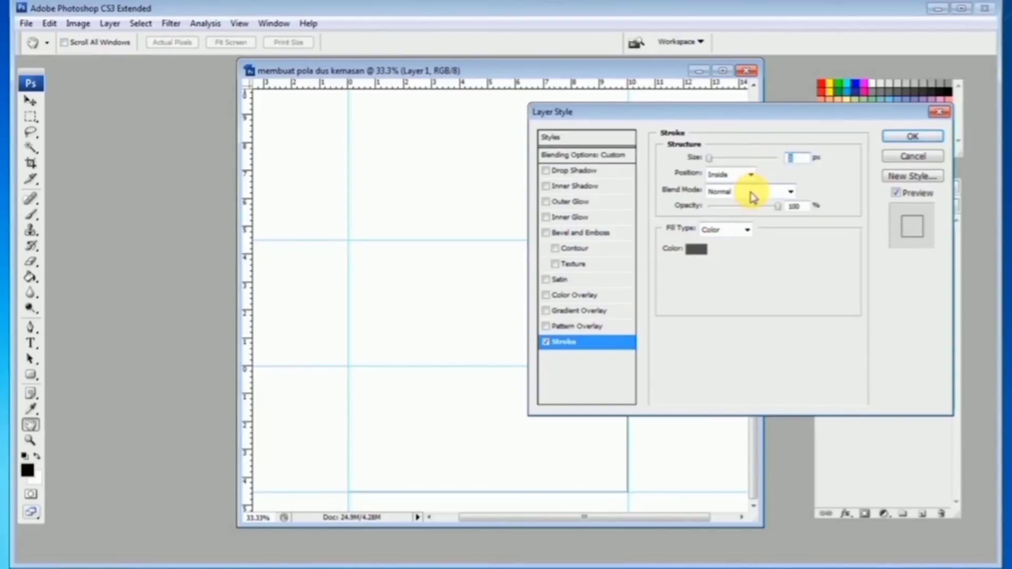
text(3)
click(911, 137)
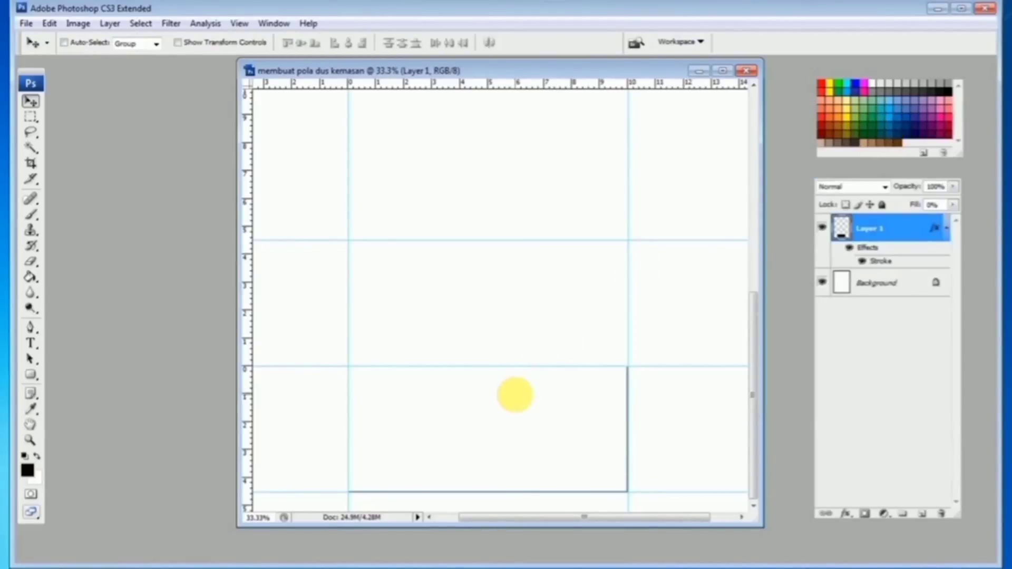
Step: Duplicate the outlined rectangle into the guide cell directly above, overlapping the border the two panels share
ctrl+alt+click(516, 402)
click(514, 401)
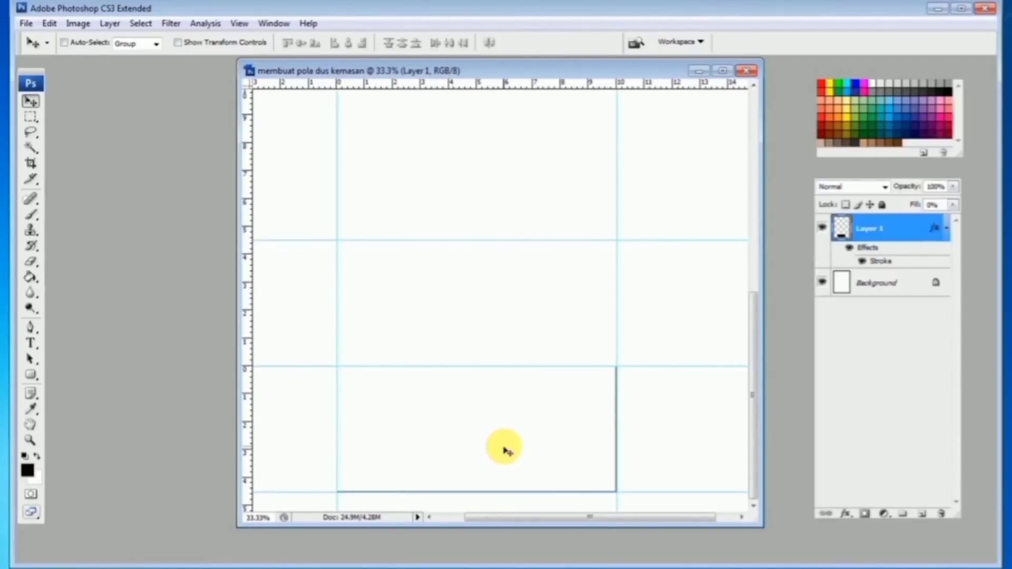
drag(503, 443, 509, 317)
key(ctrl+j)
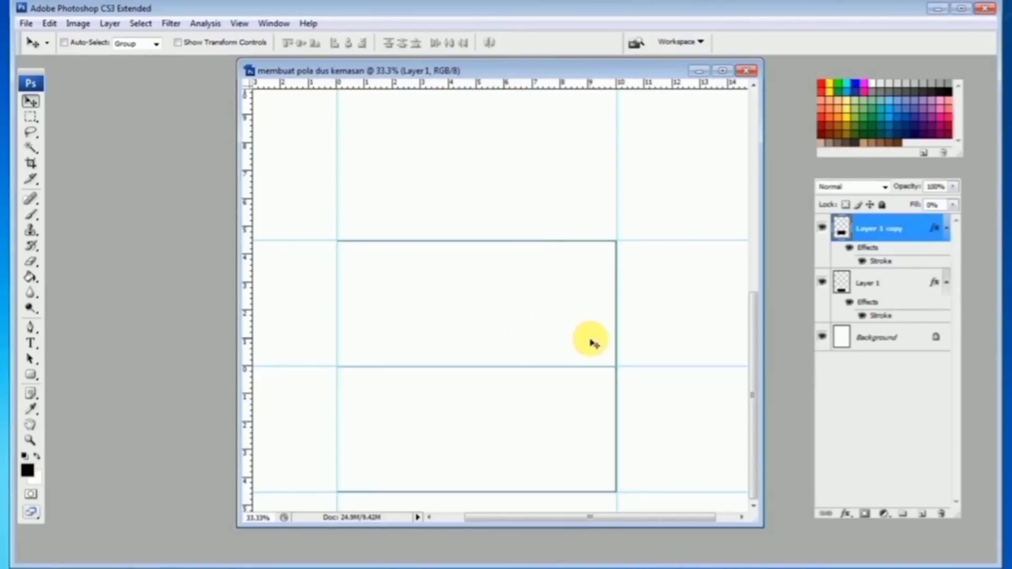
drag(590, 340, 628, 391)
mouse_move(527, 286)
mouse_down()
mouse_move(525, 277)
mouse_move(525, 287)
mouse_up()
alt+click(494, 375)
alt+click(494, 375)
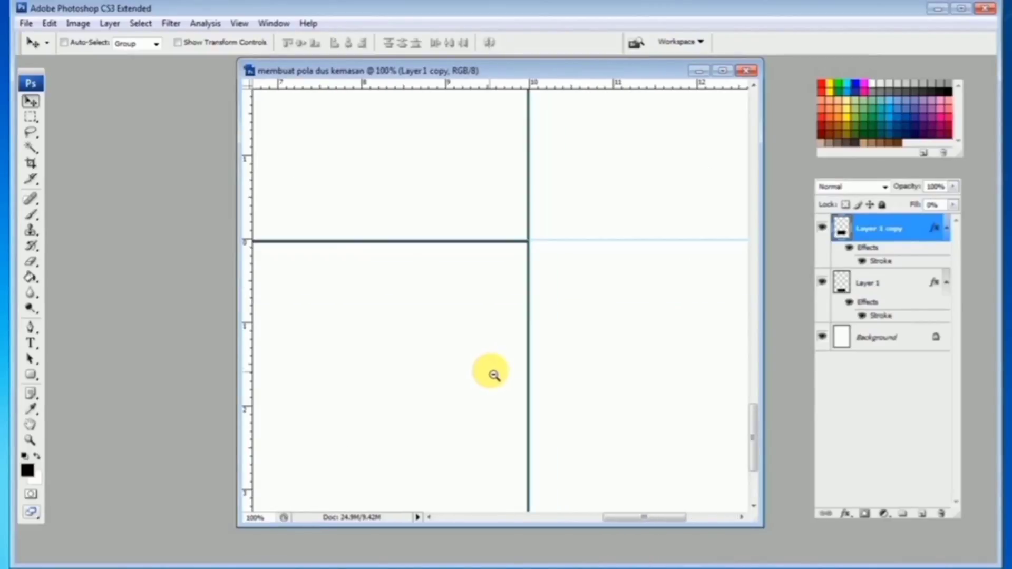
Step: Duplicate the upper panel directly above itself to form a third stacked panel
alt+click(490, 371)
alt+click(476, 350)
alt+click(472, 323)
alt+click(477, 326)
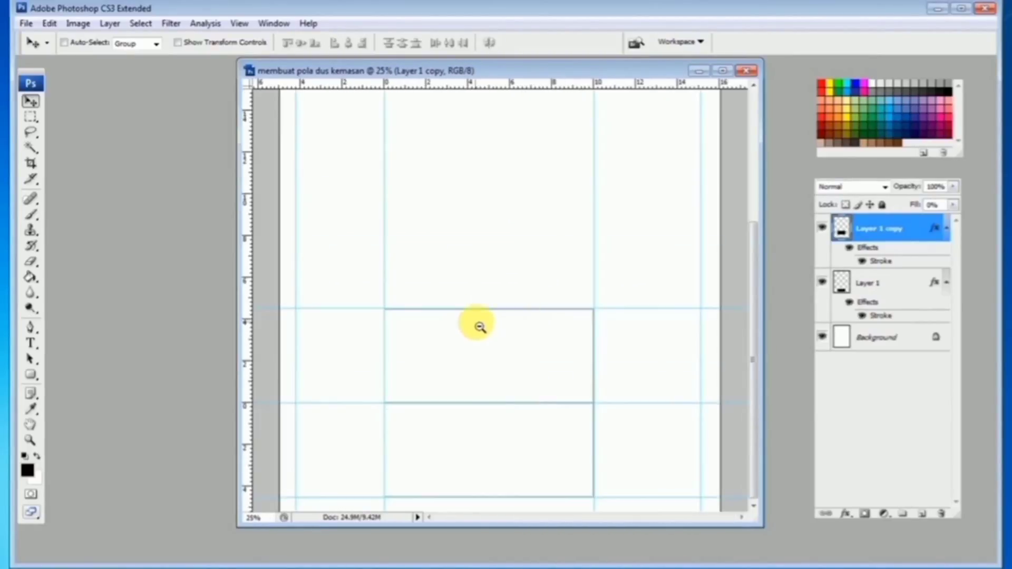
drag(489, 353, 496, 261)
key(ctrl+j)
key(ctrl+minus)
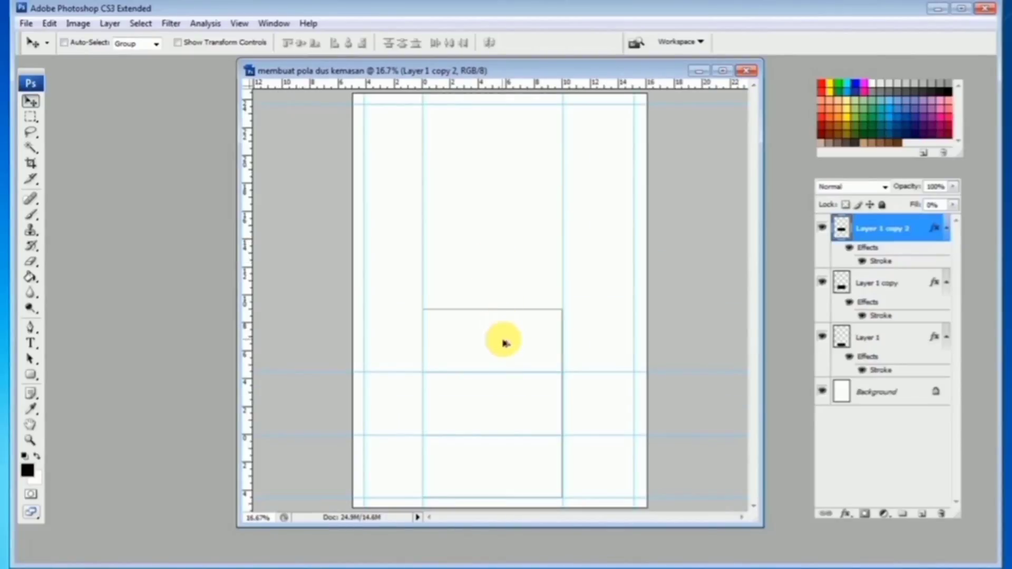
Step: Duplicate the third panel as a fourth above it and close the gap so their borders overlap
drag(504, 327, 506, 262)
drag(417, 292, 452, 340)
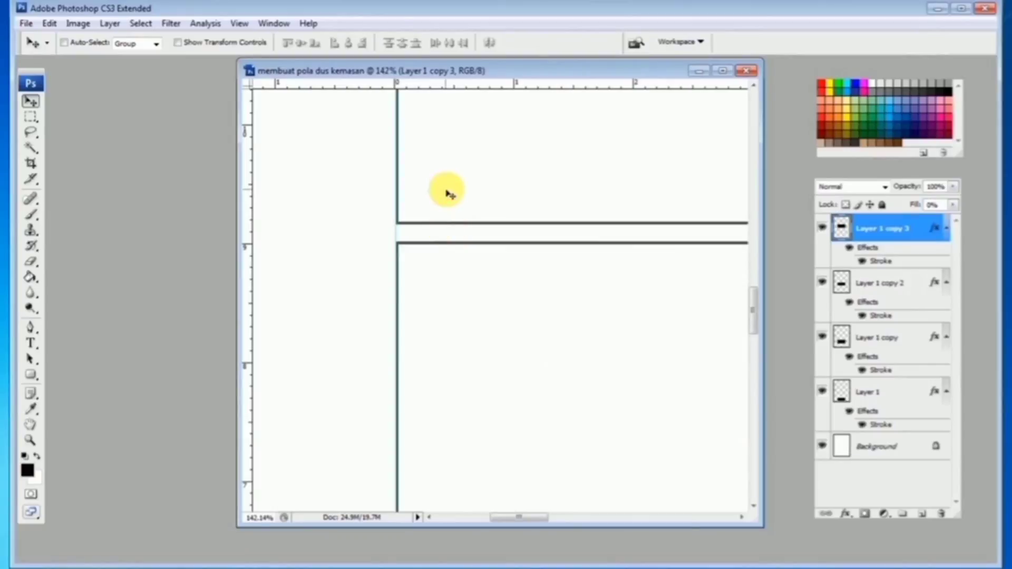
drag(447, 190, 447, 205)
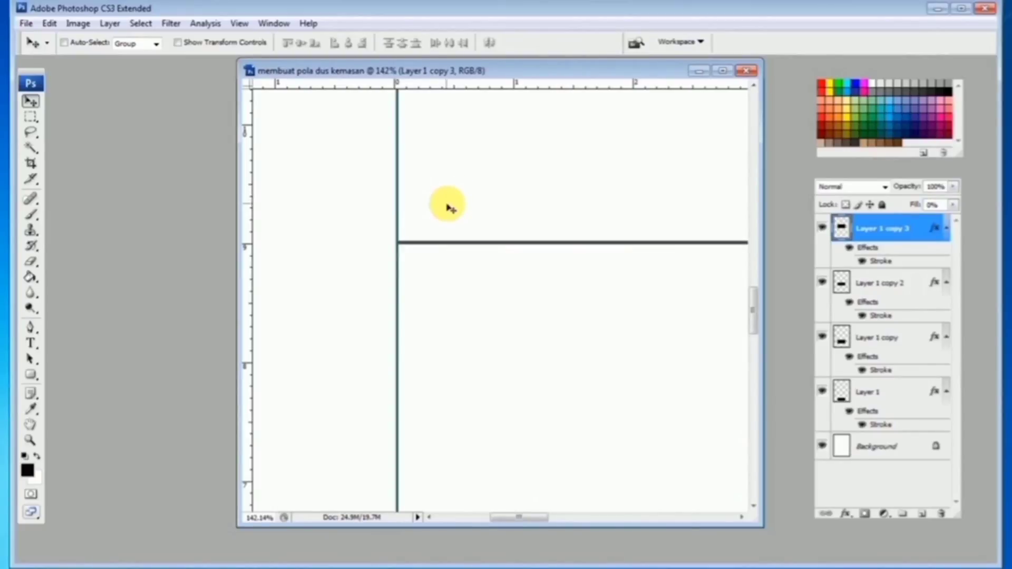
Step: Link the four panel layers and move the whole stack to the middle of the page
alt+click(490, 287)
alt+click(499, 321)
alt+click(525, 361)
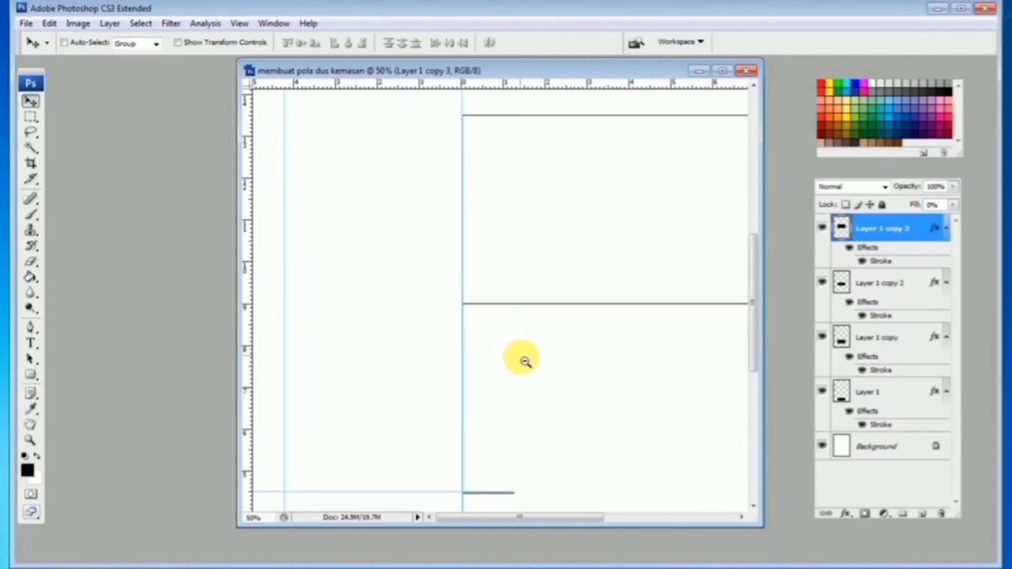
alt+click(532, 385)
alt+click(533, 386)
alt+click(535, 387)
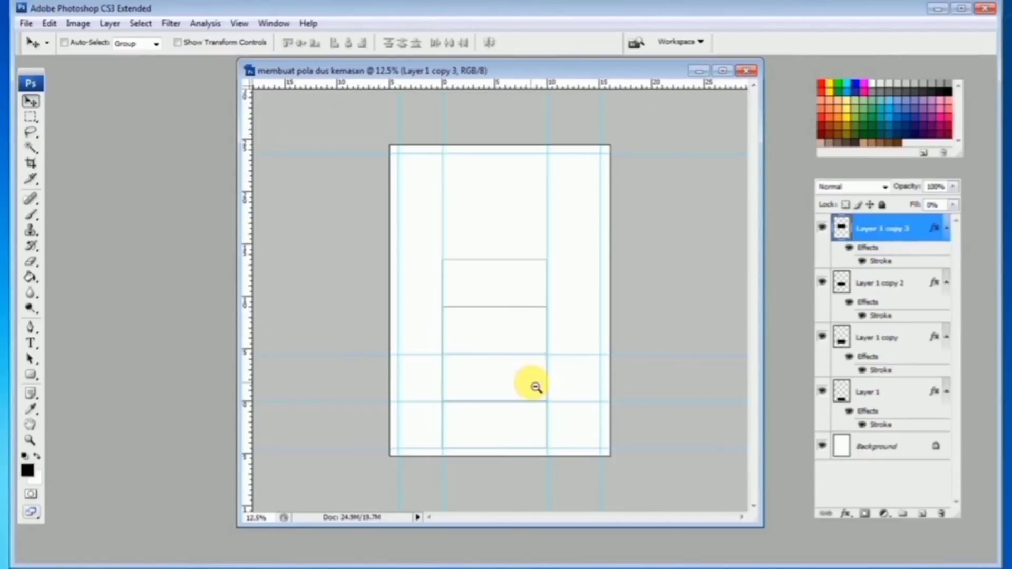
click(872, 394)
shift+click(877, 236)
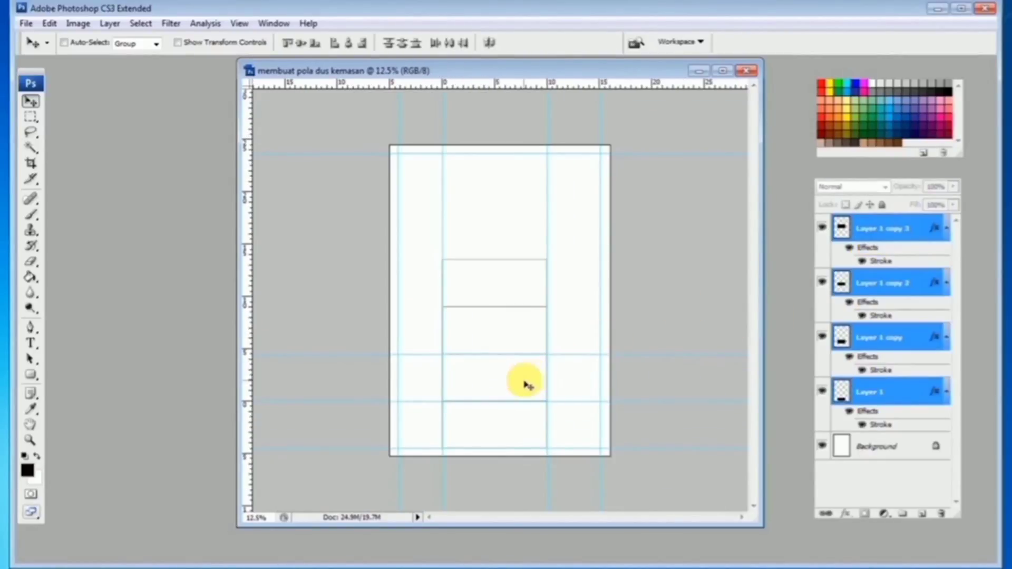
drag(524, 380, 534, 358)
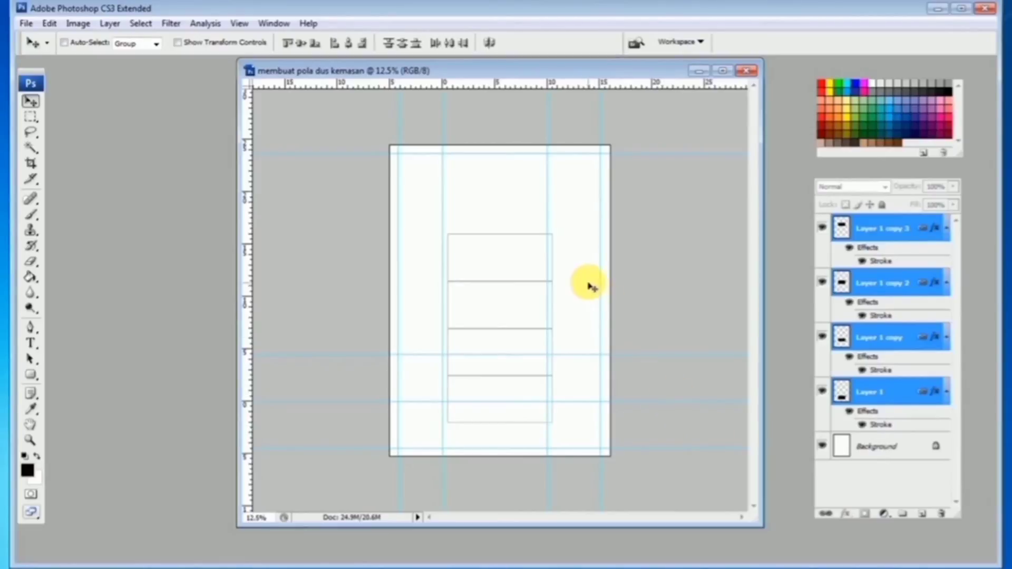
ctrl+click(569, 338)
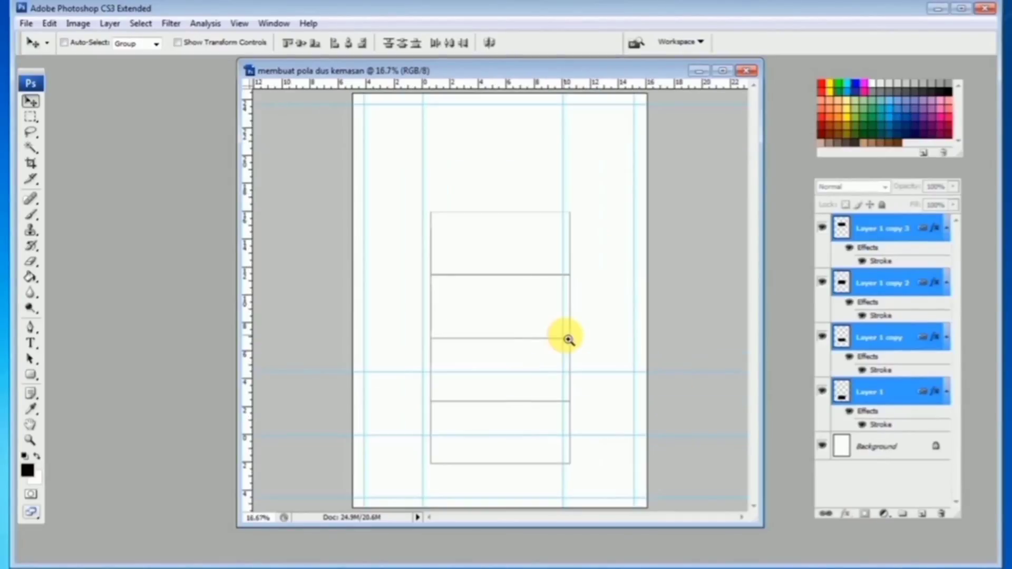
ctrl+alt+click(568, 339)
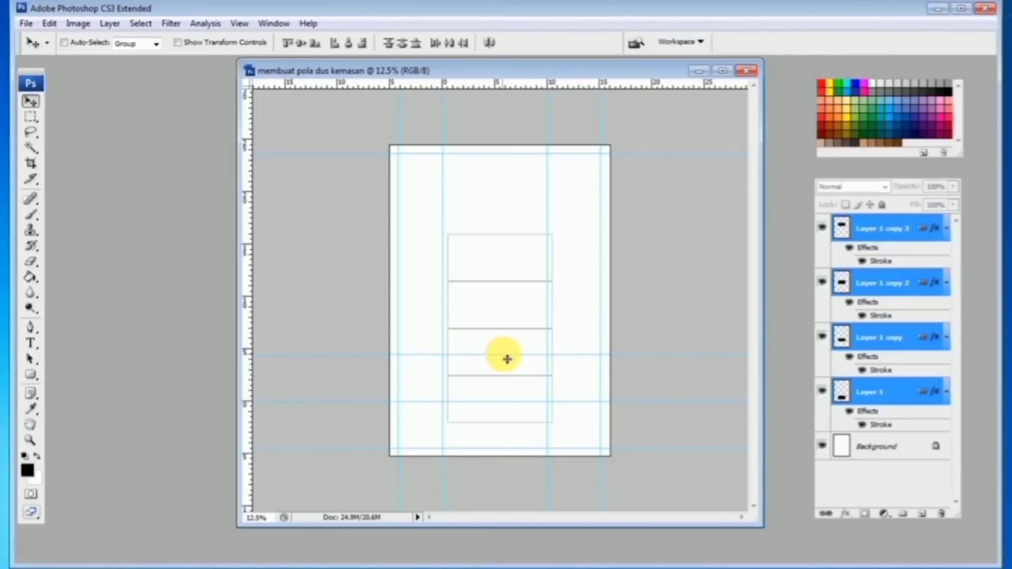
click(240, 23)
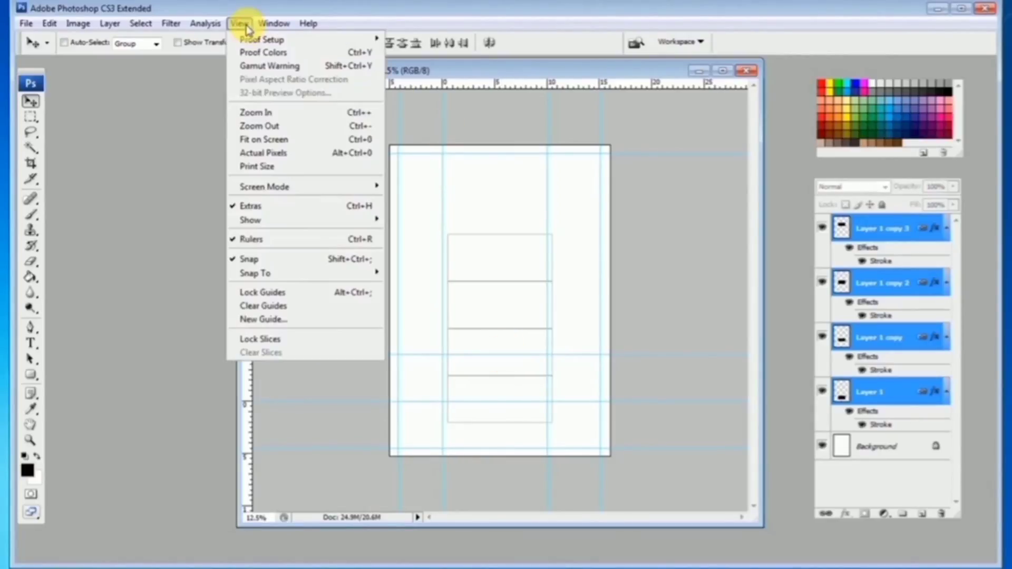
mouse_move(270, 221)
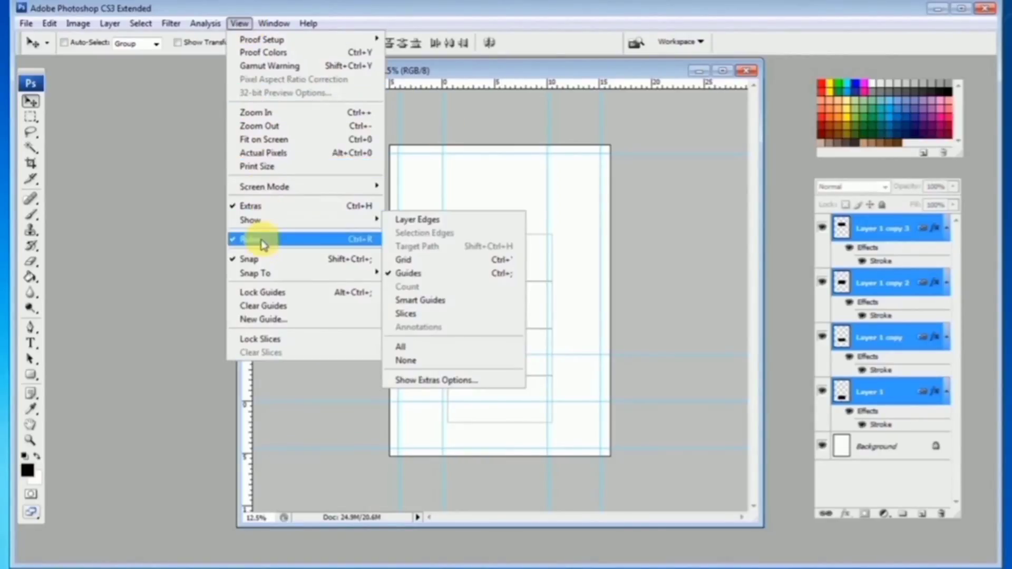
click(283, 241)
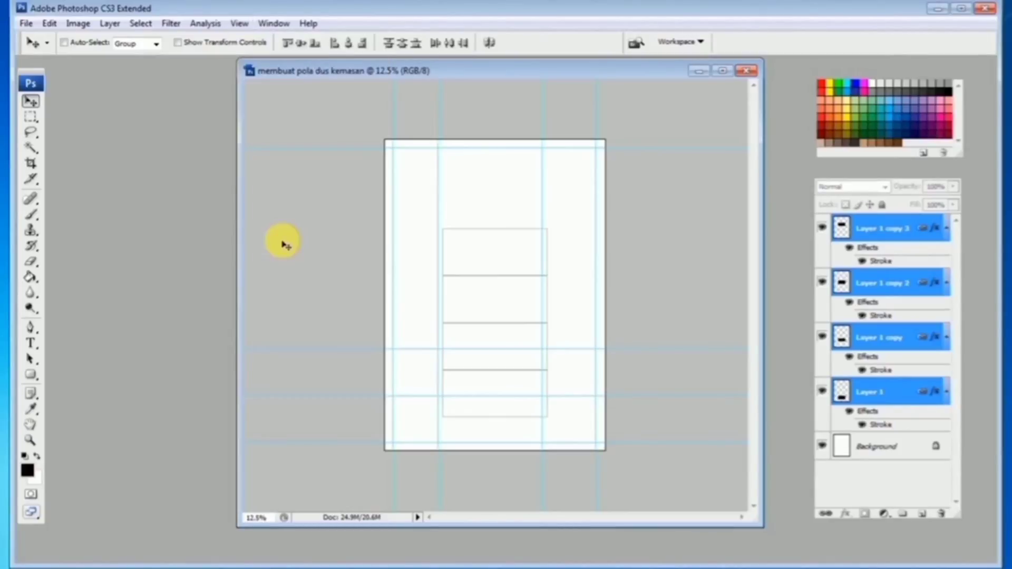
click(239, 24)
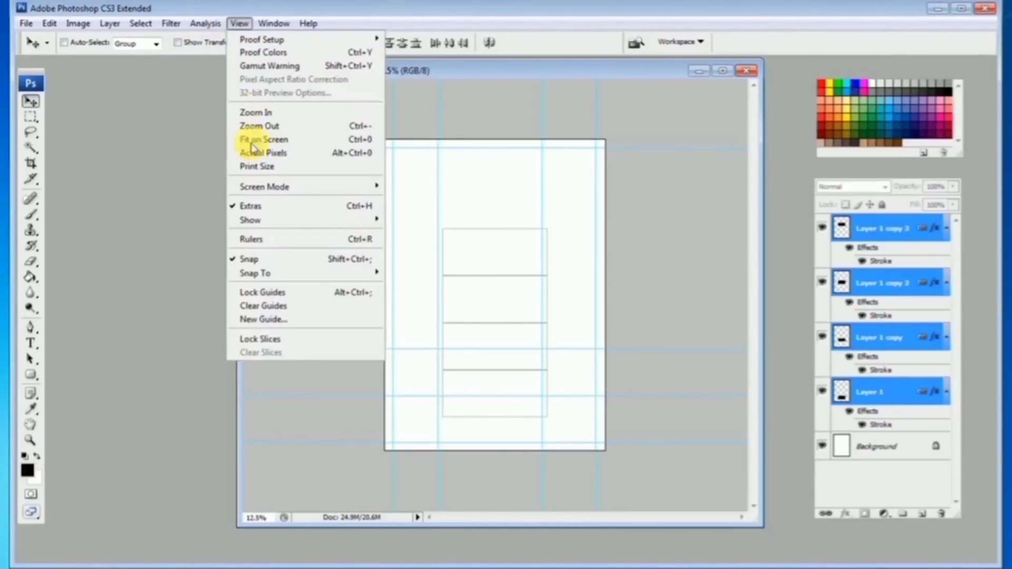
click(268, 238)
Step: Show the rulers and hide the guides
click(240, 24)
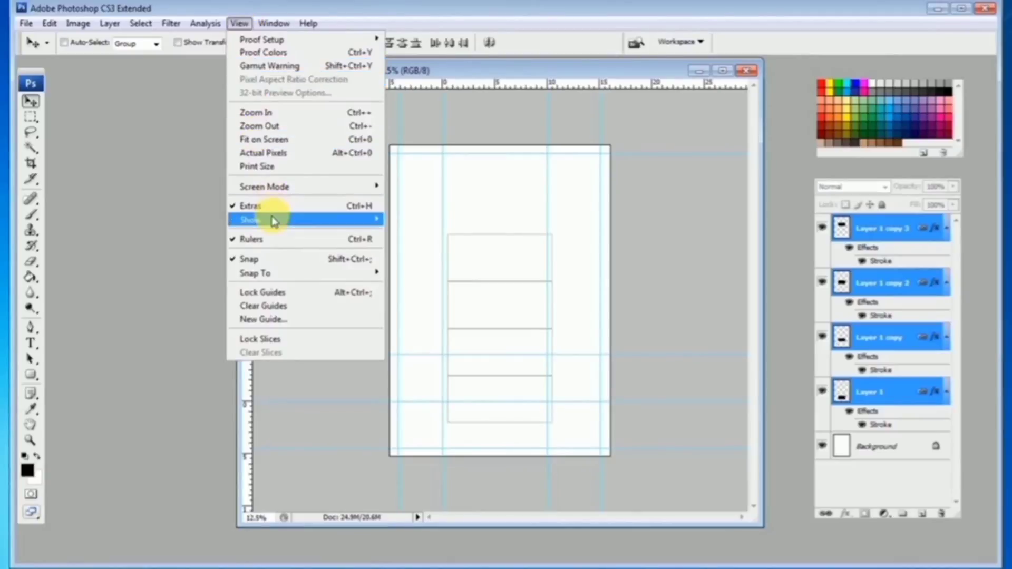
mouse_move(273, 219)
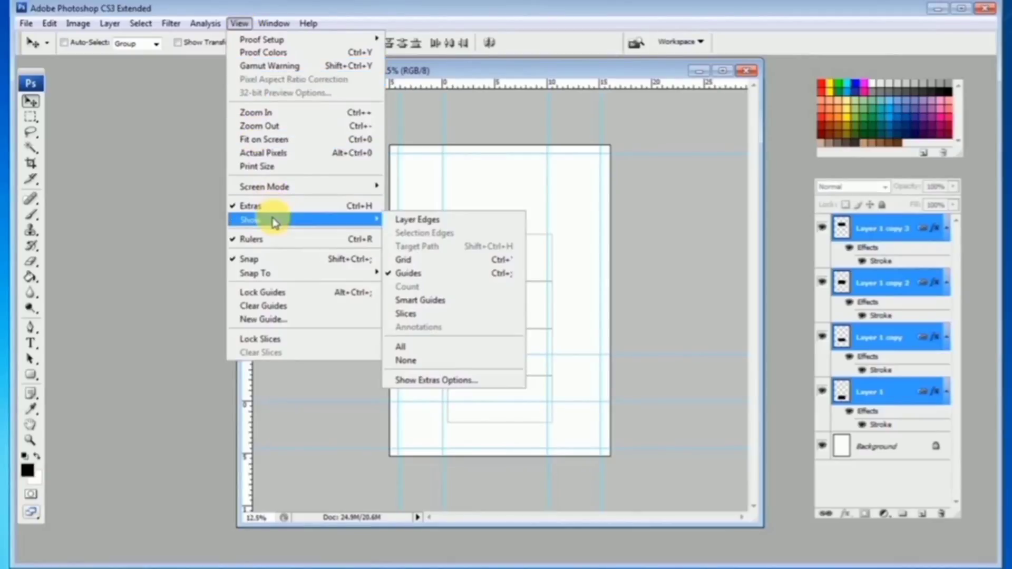
click(426, 274)
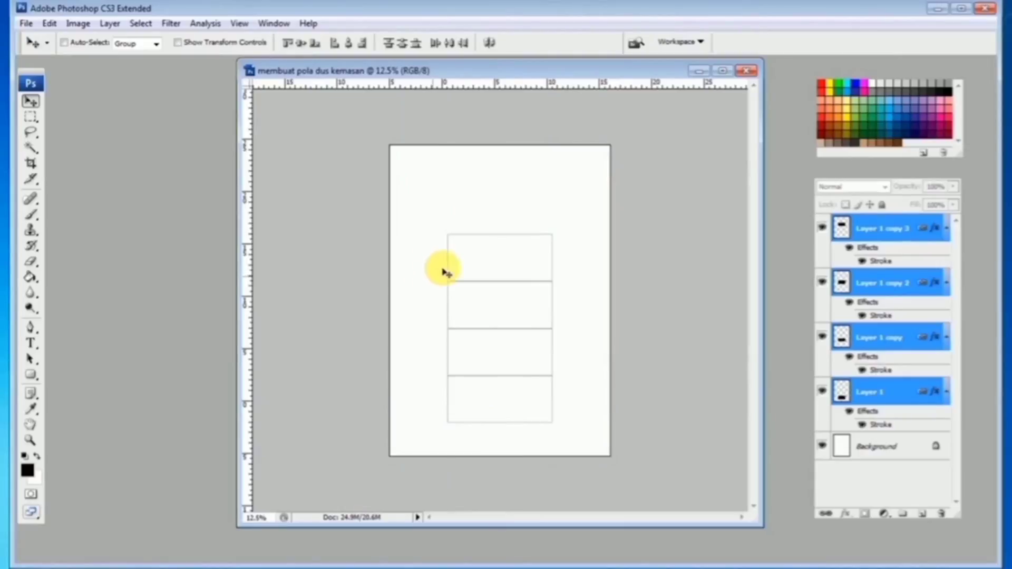
Step: Select the layer of the topmost panel in the stack and unlink it from the other panels
click(476, 323)
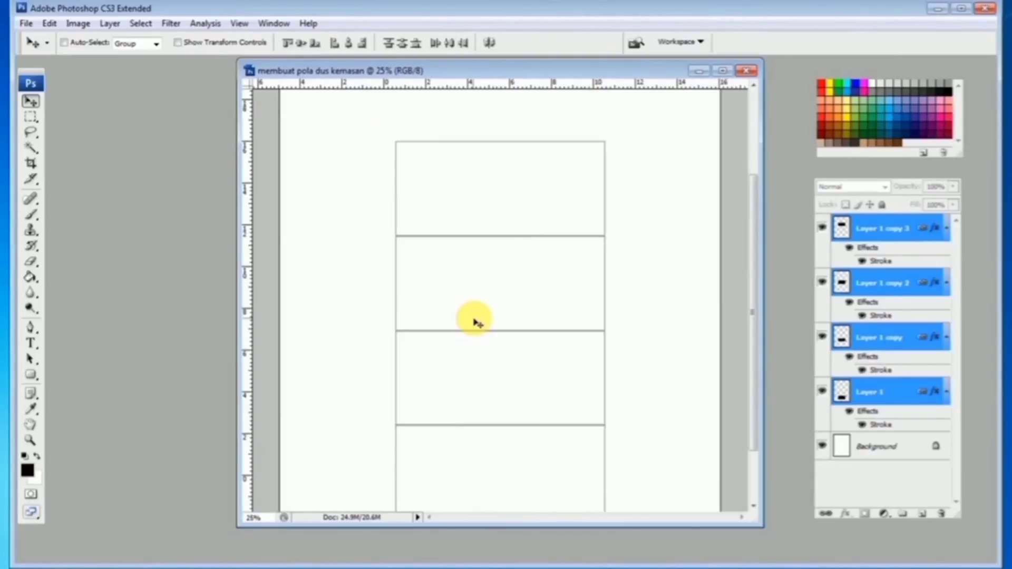
alt+click(477, 322)
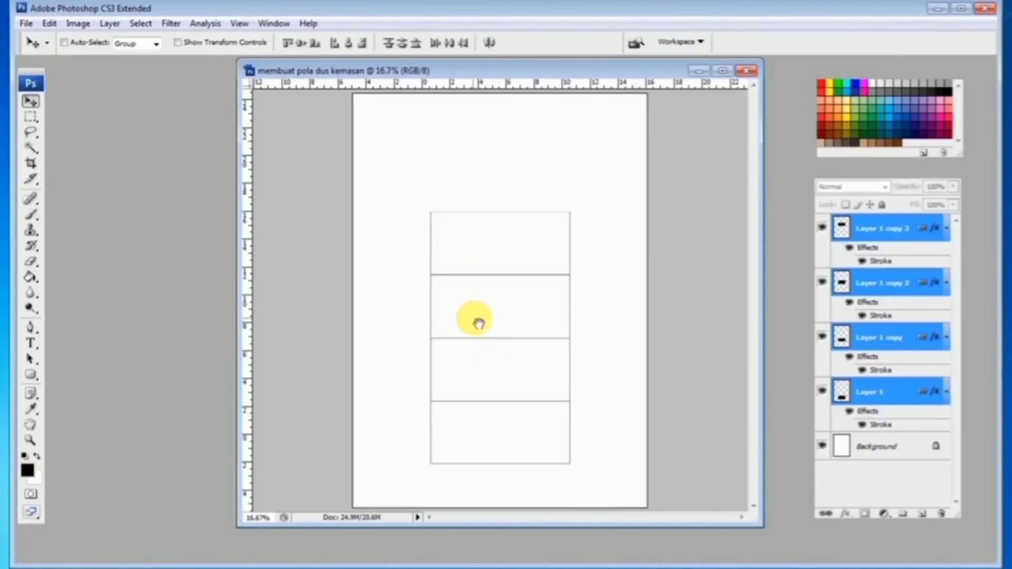
click(493, 413)
click(435, 409)
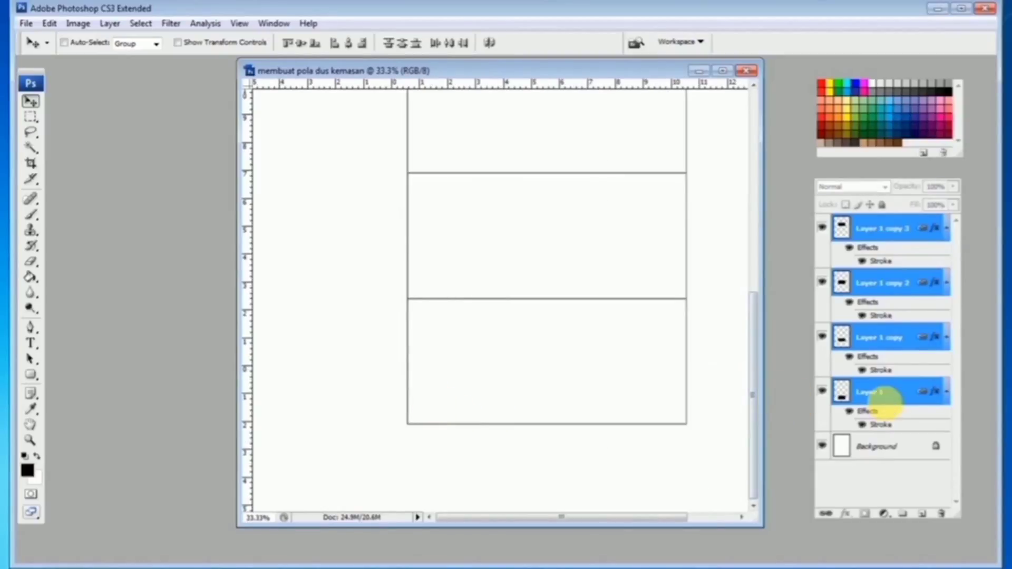
click(879, 392)
click(463, 385)
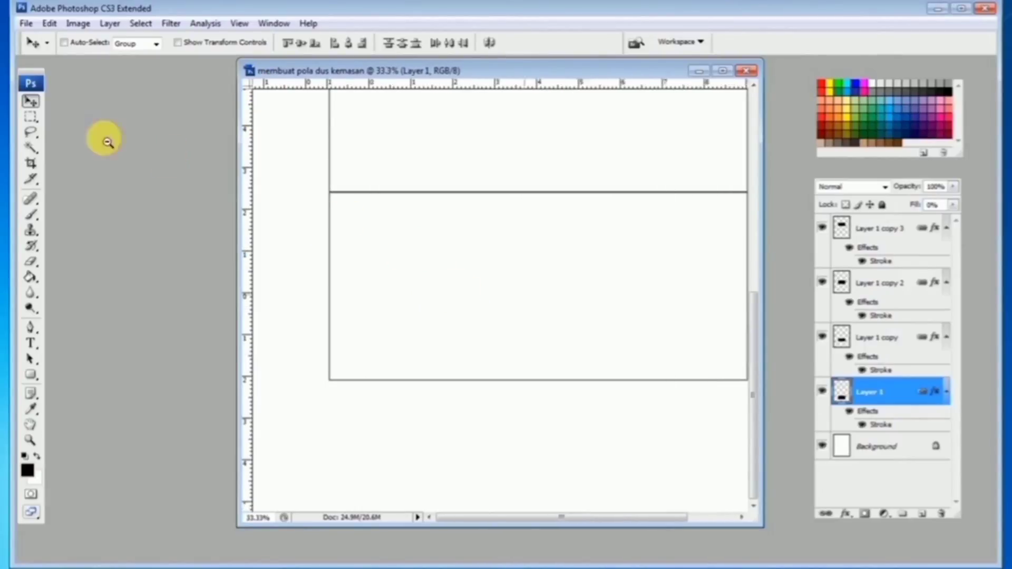
key(ctrl+minus)
drag(402, 172, 433, 347)
key(alt+period)
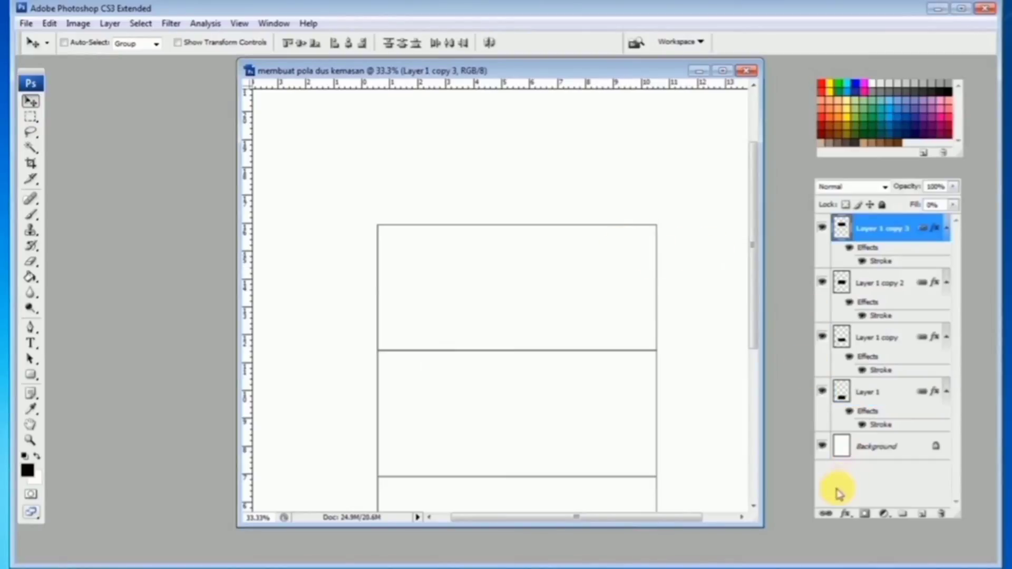
click(827, 515)
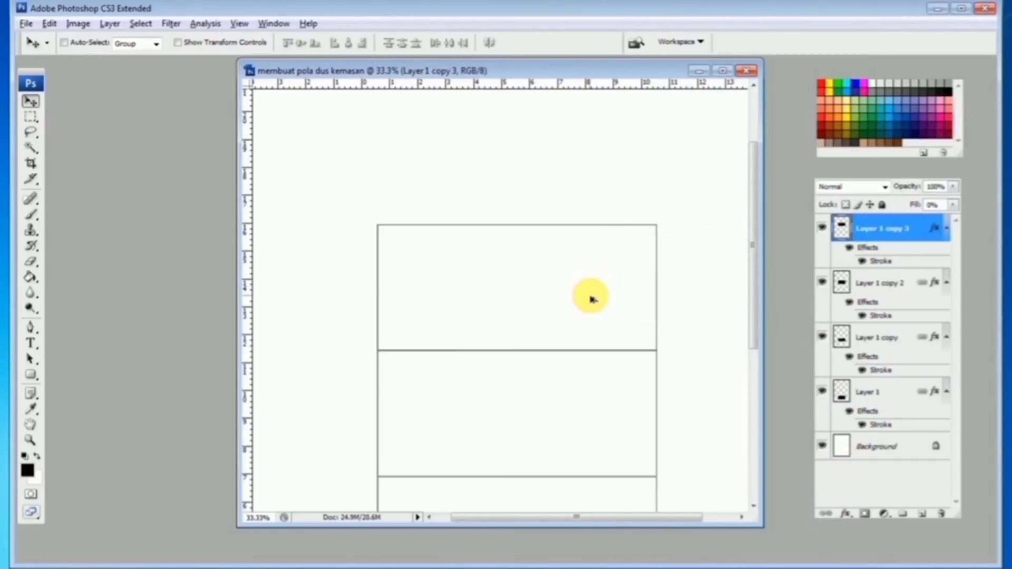
Step: Duplicate the topmost panel directly above itself so that the two panels' shared border overlaps
drag(591, 298, 585, 181)
drag(380, 207, 410, 282)
drag(454, 232, 459, 171)
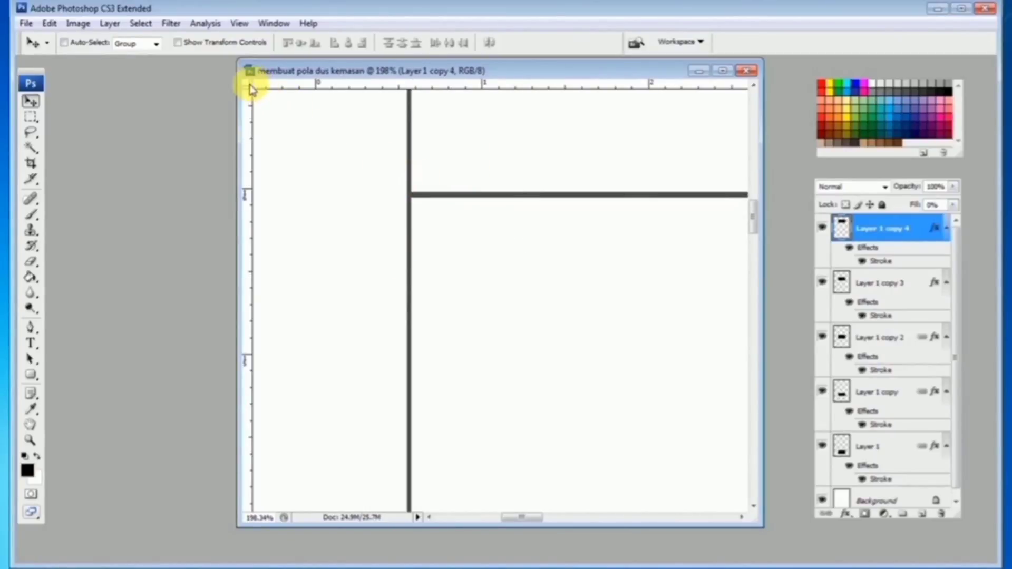
Step: Set the ruler origin at the new panel's lower-left corner and place a horizontal guide 1 cm above it
drag(249, 90, 412, 194)
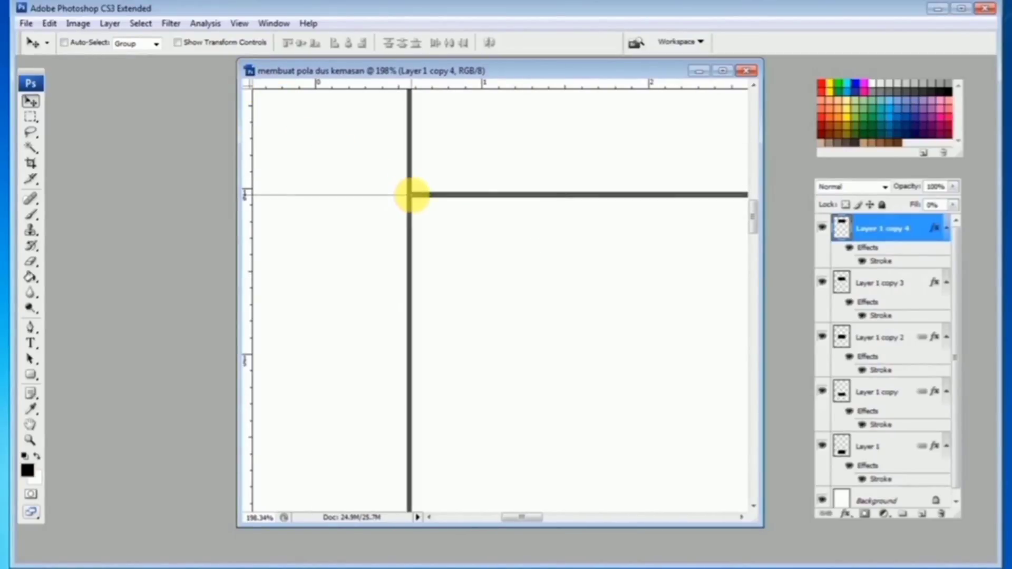
alt+click(454, 184)
drag(429, 124, 418, 165)
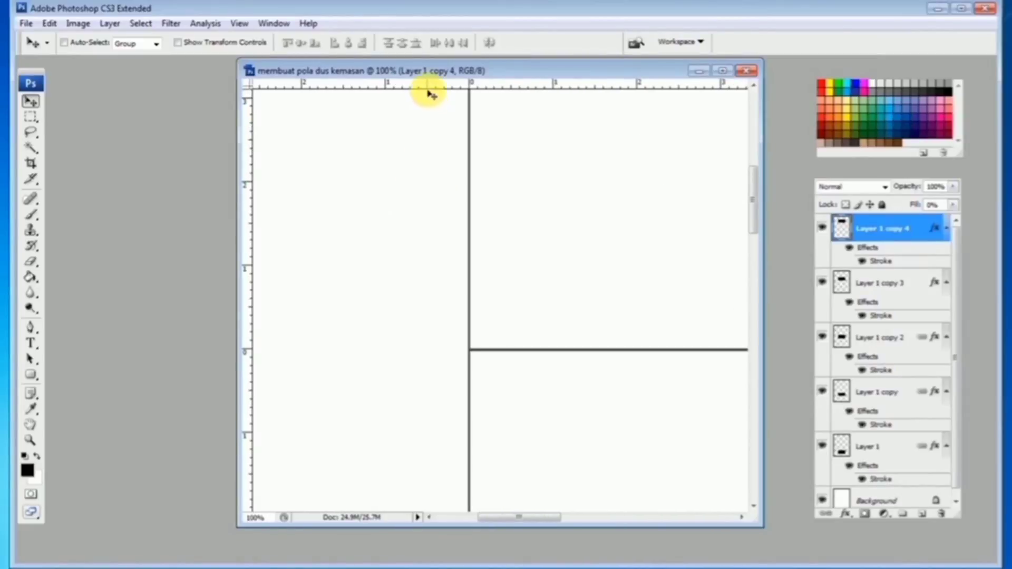
drag(430, 93, 422, 269)
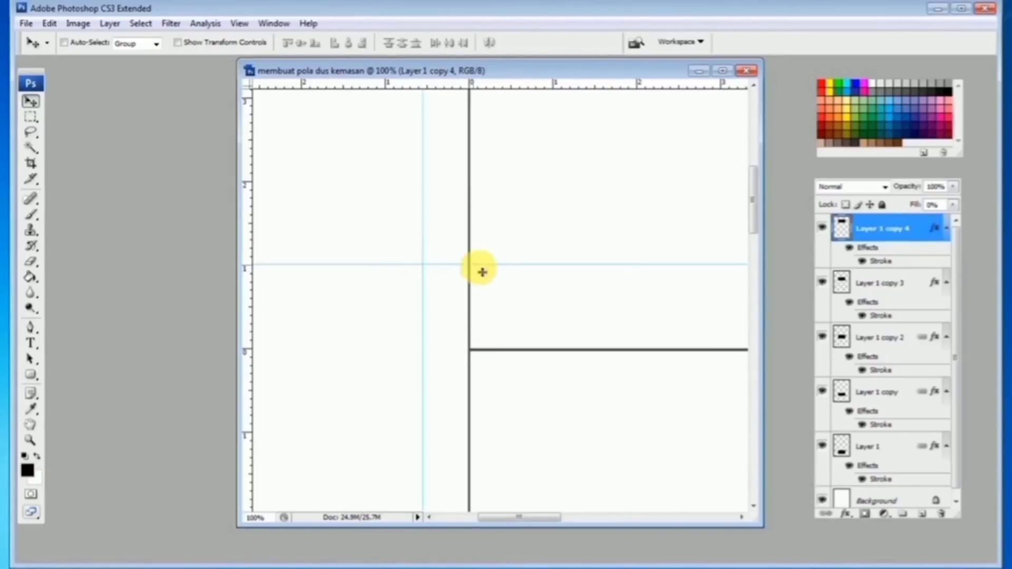
Step: Clear all guides from the document
alt+click(515, 274)
alt+click(515, 274)
alt+click(517, 276)
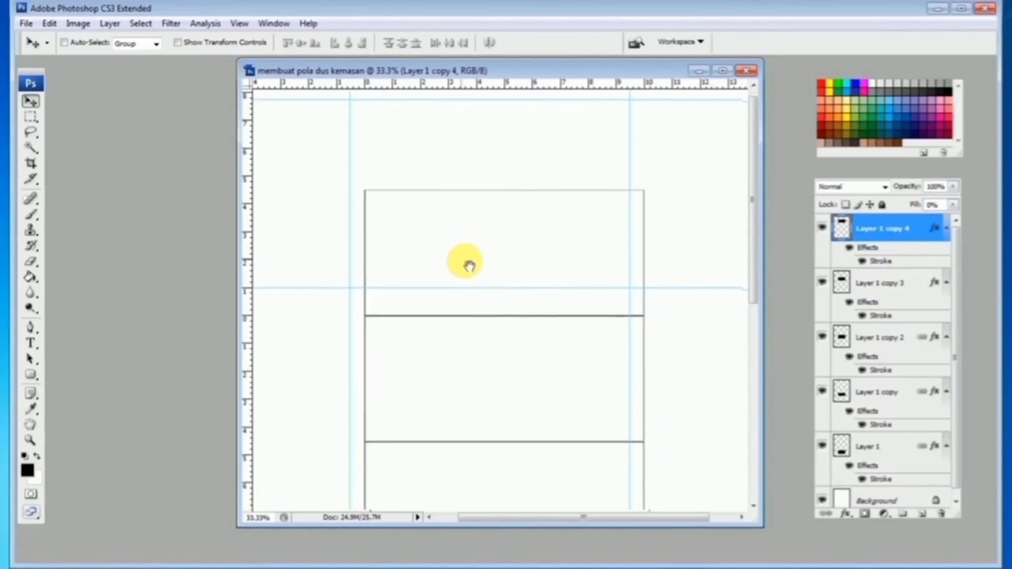
drag(468, 264, 464, 262)
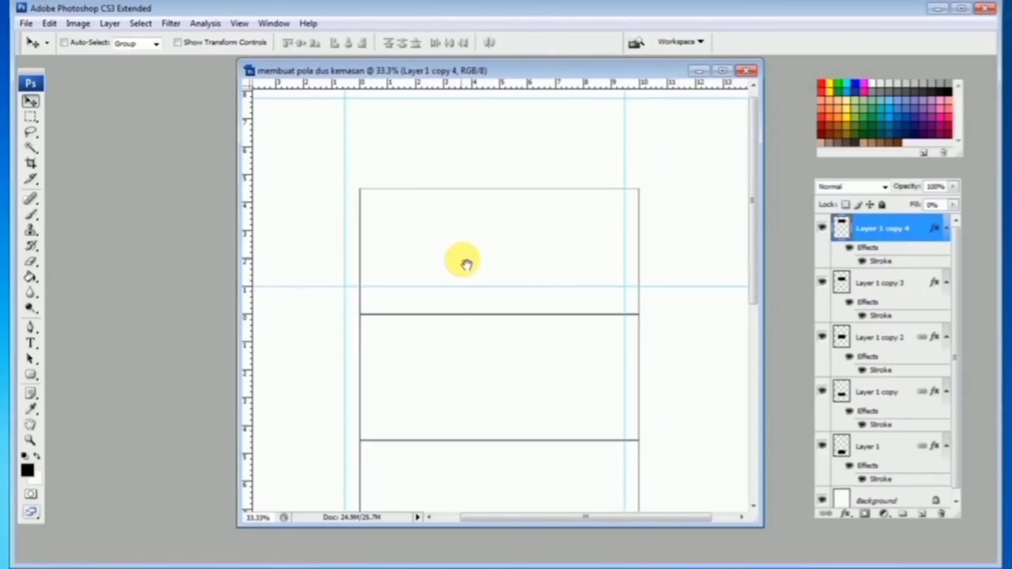
click(240, 24)
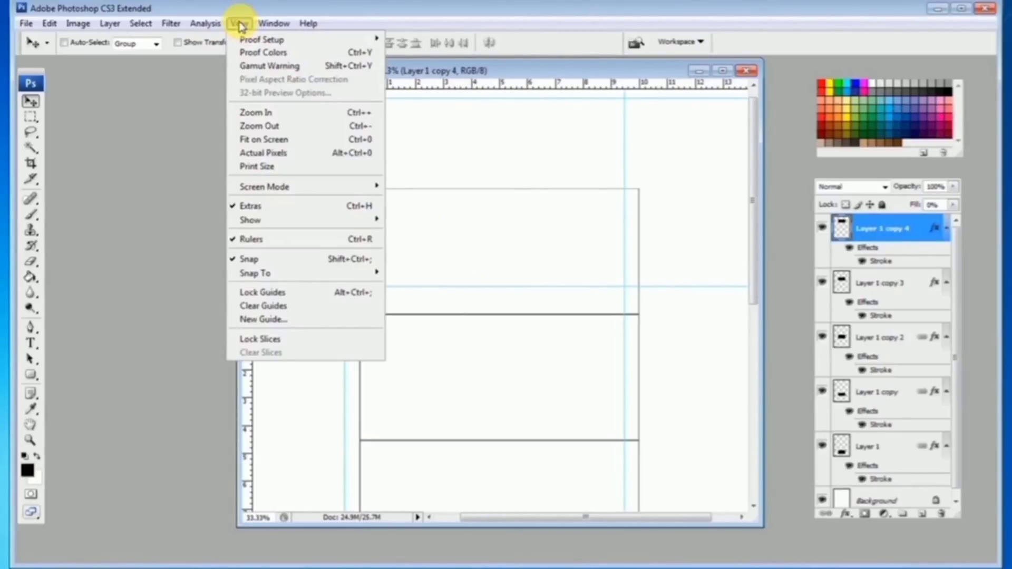
click(270, 305)
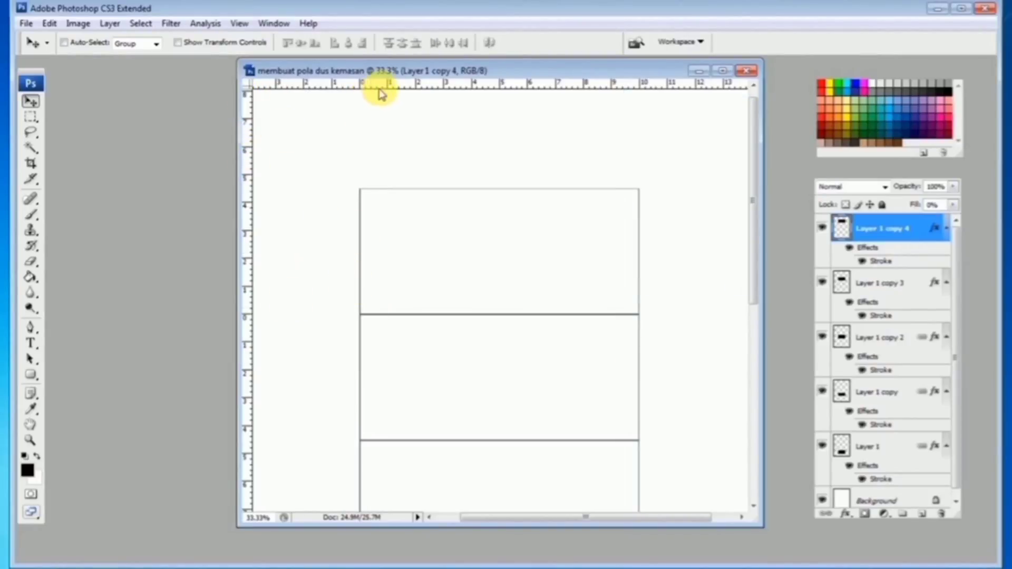
Step: Delete everything on the new top panel more than 1 cm above its lower edge, leaving a 1 cm strip, and deselect
click(34, 117)
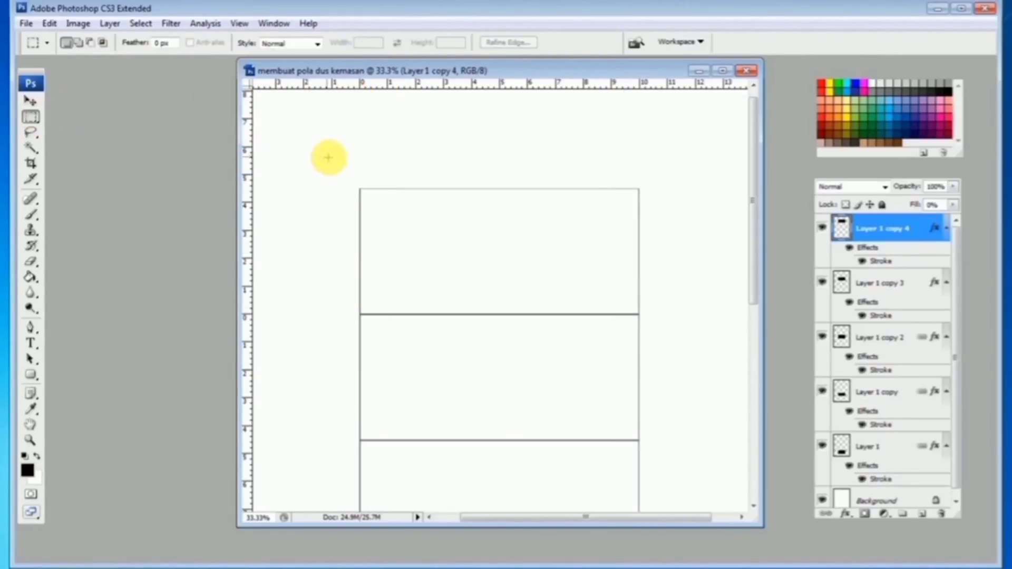
drag(329, 157, 667, 288)
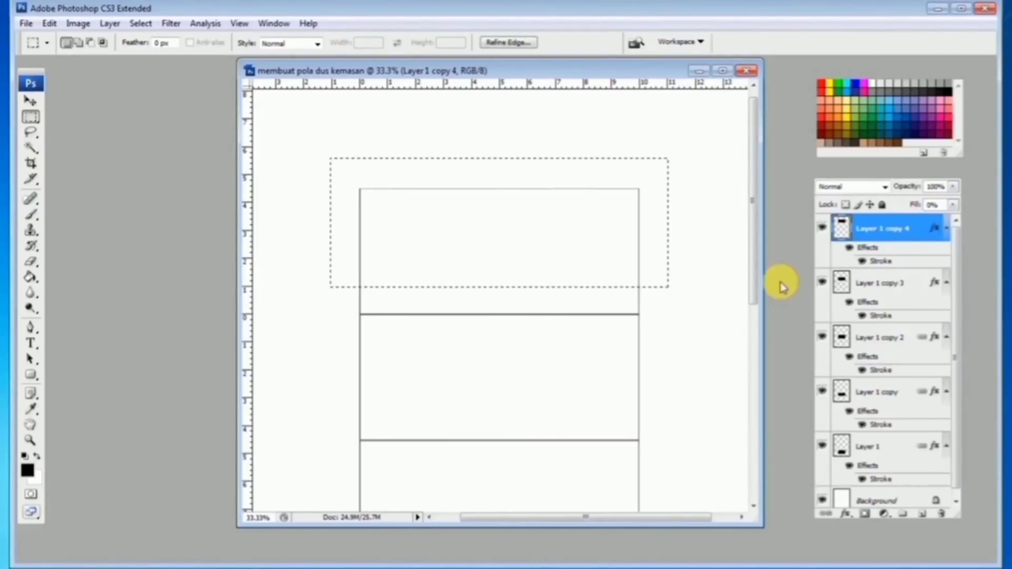
key(Delete)
key(ctrl+d)
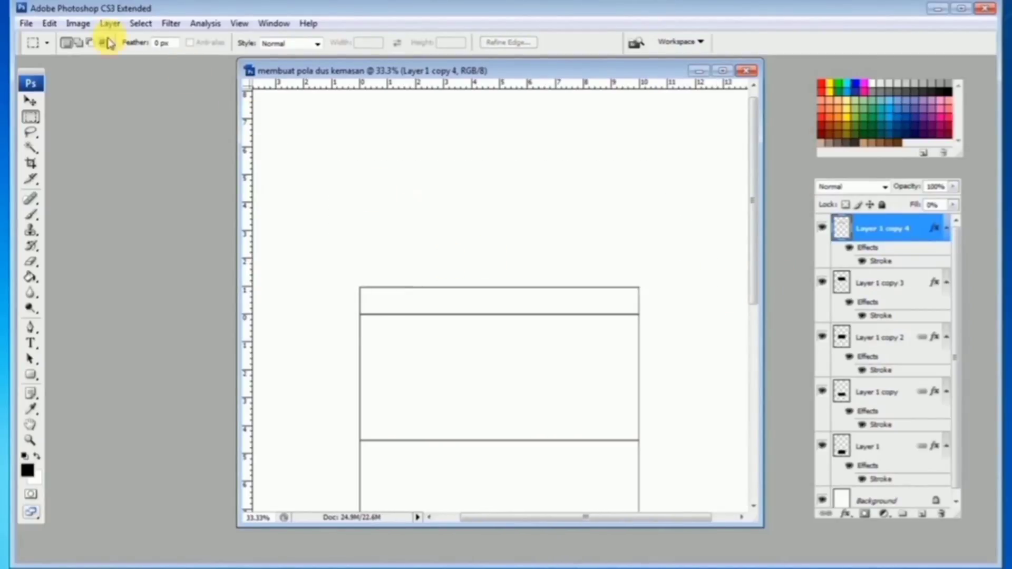
Step: Taper the upper edge of the 1 cm strip inward with a Perspective transform to about 18° on each side, forming a glue flap
click(53, 24)
mouse_move(79, 27)
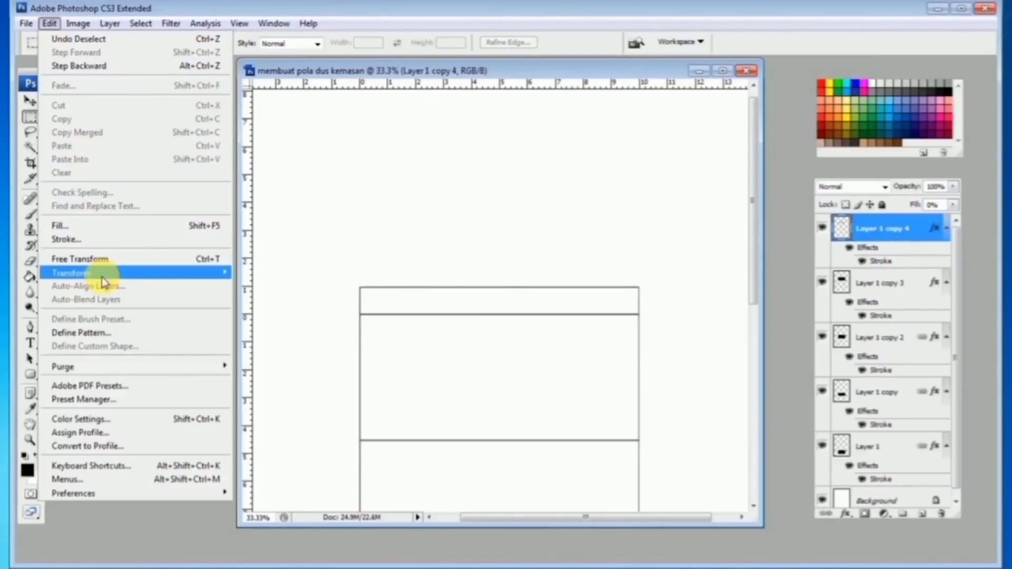
mouse_move(100, 273)
click(270, 347)
ctrl+click(436, 339)
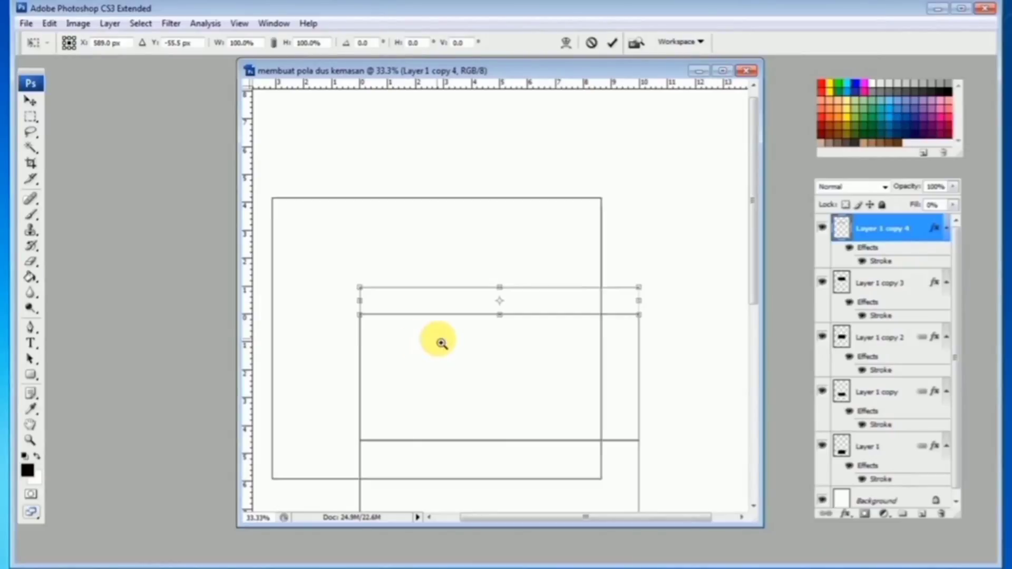
drag(428, 284, 355, 283)
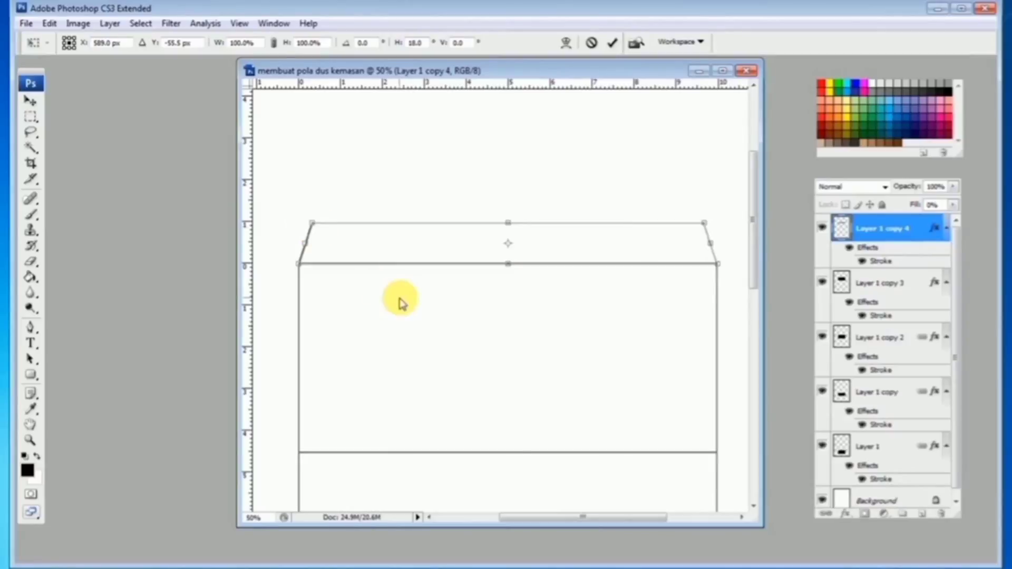
key(Return)
key(m)
Step: Look over the whole pattern and inspect the lowest panels of the stack
alt+click(468, 352)
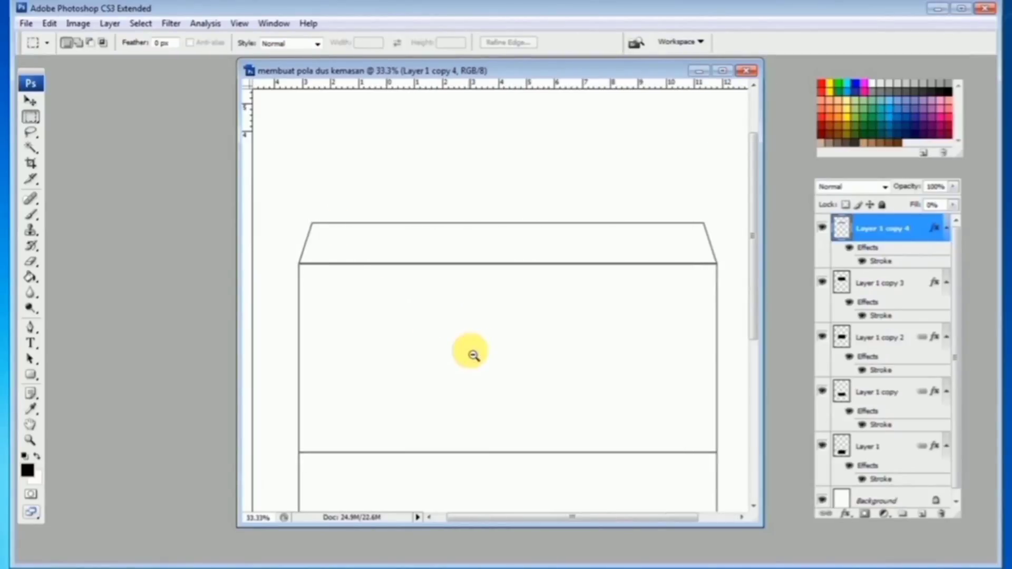
alt+click(470, 354)
alt+click(471, 354)
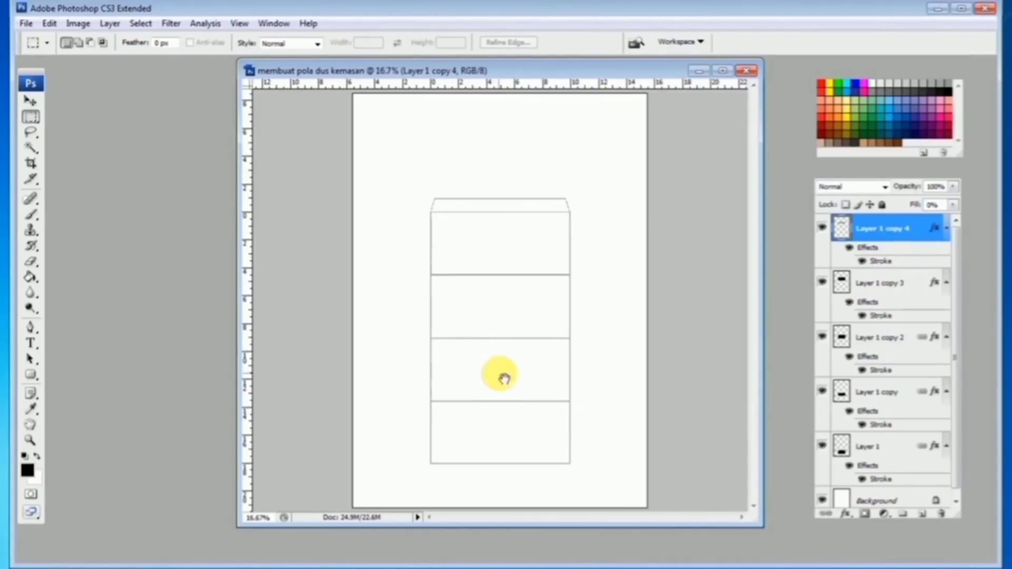
click(627, 425)
click(622, 403)
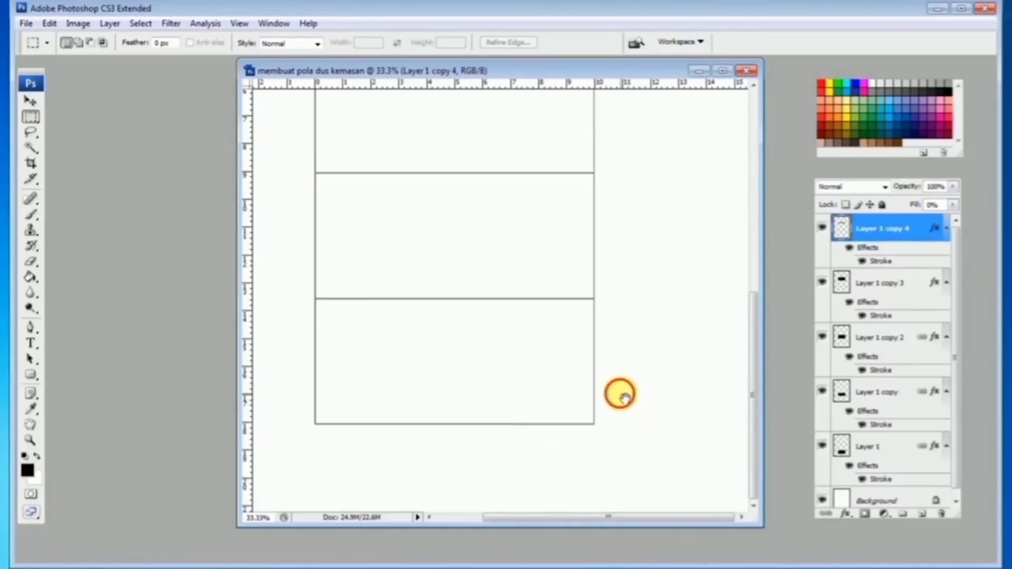
alt+click(534, 385)
alt+click(533, 385)
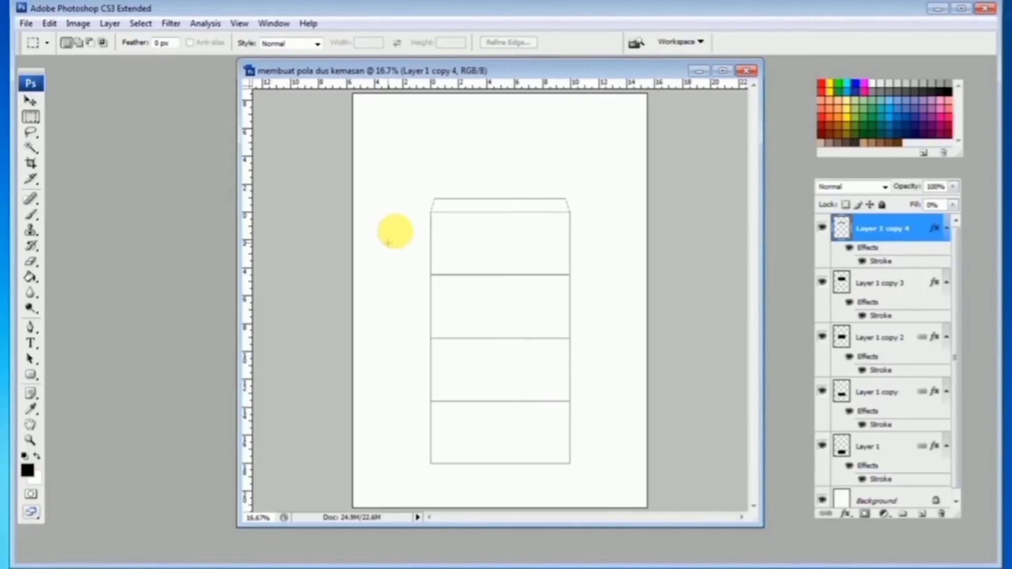
Step: Reset the ruler origin above the flap in line with the panels' left edge and frame a 4.5 × 4.5 cm cell with guides
click(410, 148)
click(375, 135)
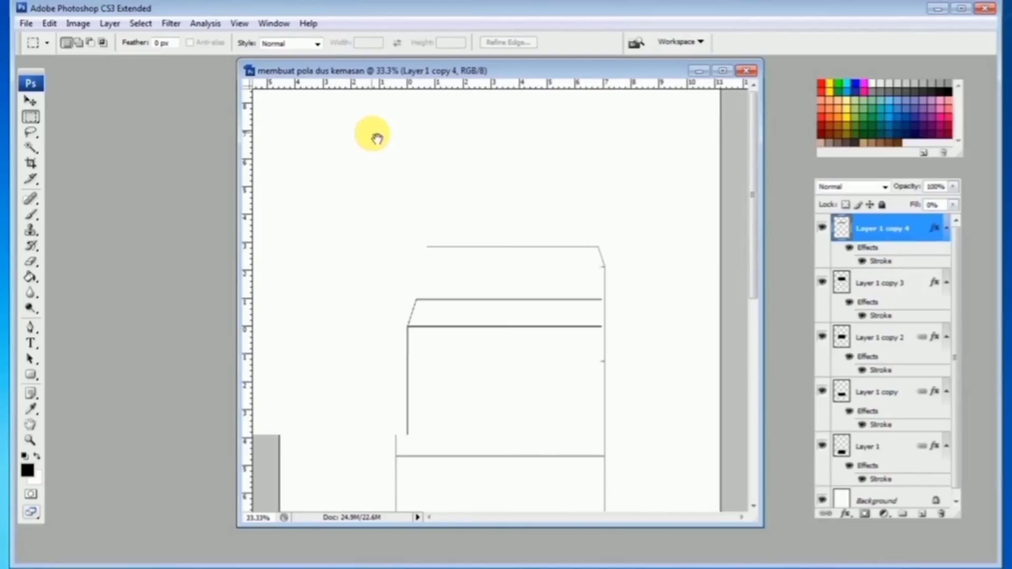
click(306, 143)
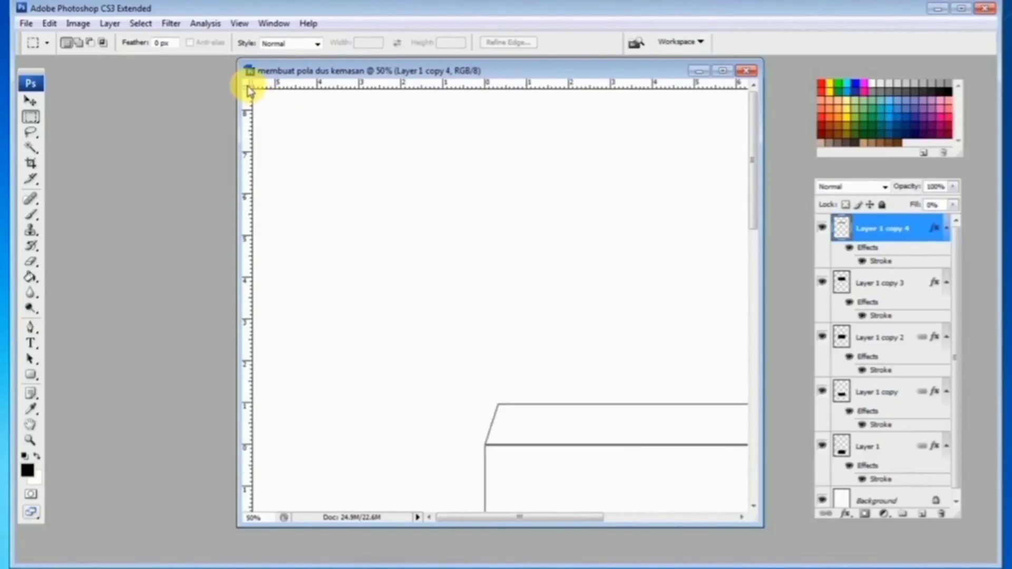
drag(251, 85, 486, 154)
drag(480, 89, 475, 155)
mouse_move(248, 197)
mouse_down()
mouse_move(485, 178)
mouse_move(303, 171)
mouse_move(542, 156)
mouse_up()
drag(467, 86, 453, 346)
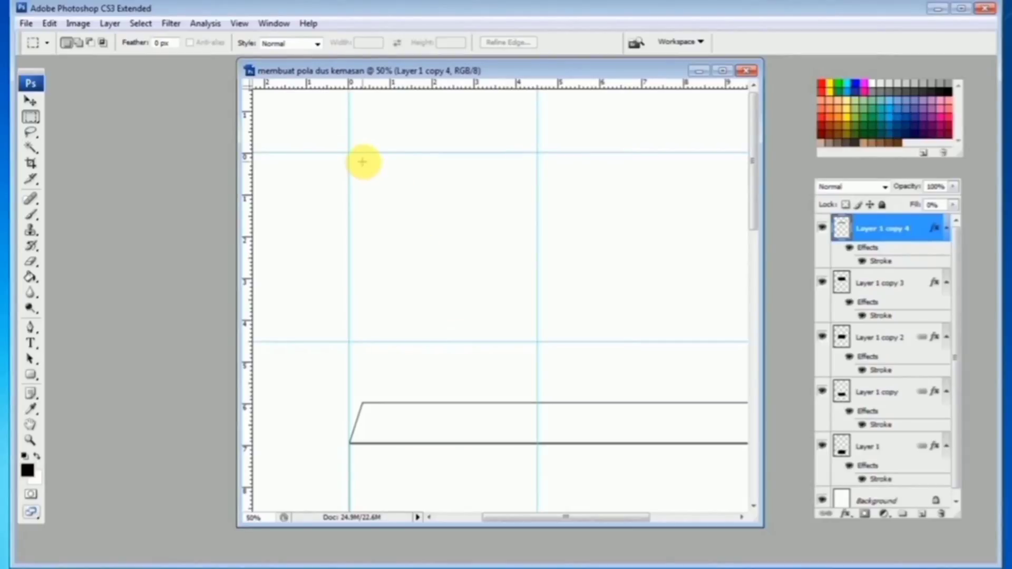
Step: Duplicate the topmost full panel and align the copy's upper-left corner with the 4.5 cm guide cell
click(31, 105)
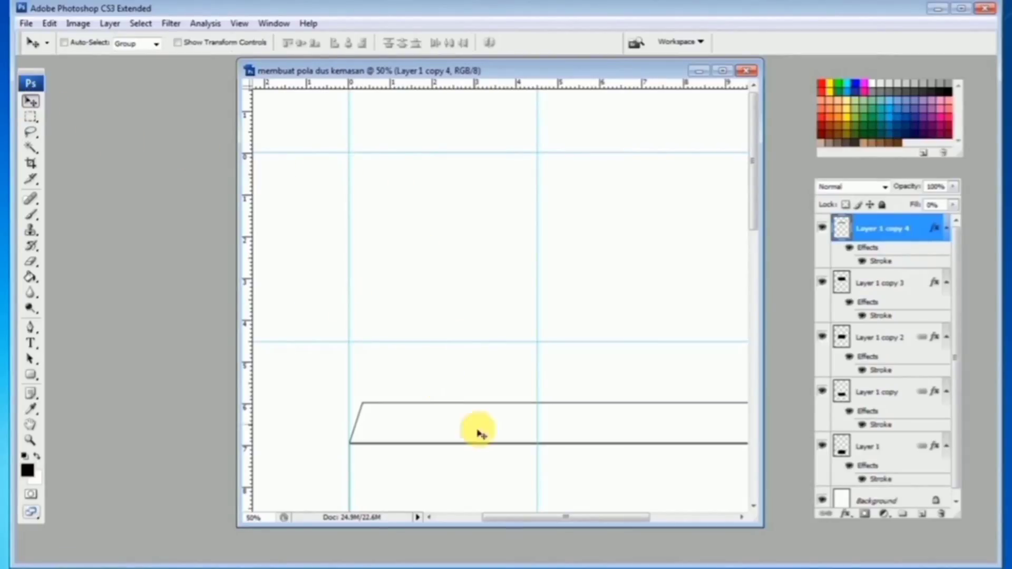
ctrl+click(477, 484)
drag(478, 483, 447, 169)
mouse_move(447, 170)
mouse_down()
mouse_move(451, 257)
mouse_move(429, 270)
mouse_move(441, 189)
mouse_up()
alt+click(460, 232)
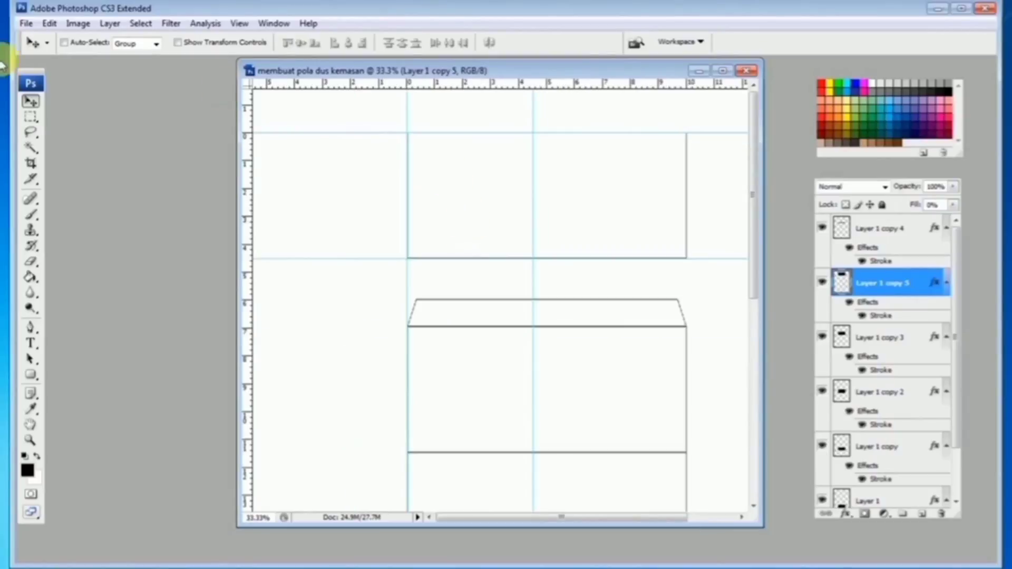
Step: Delete the part of the copied panel beyond the 4.5 cm vertical guide, leaving a 4.5 × 4.5 cm square, and deselect
click(30, 116)
drag(714, 105, 538, 260)
key(Delete)
key(ctrl+d)
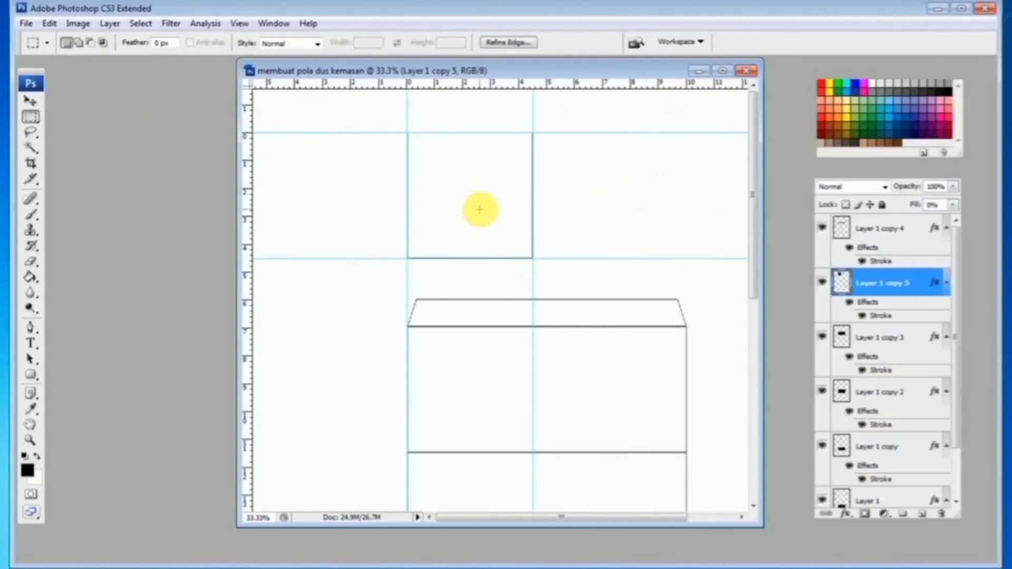
alt+click(479, 208)
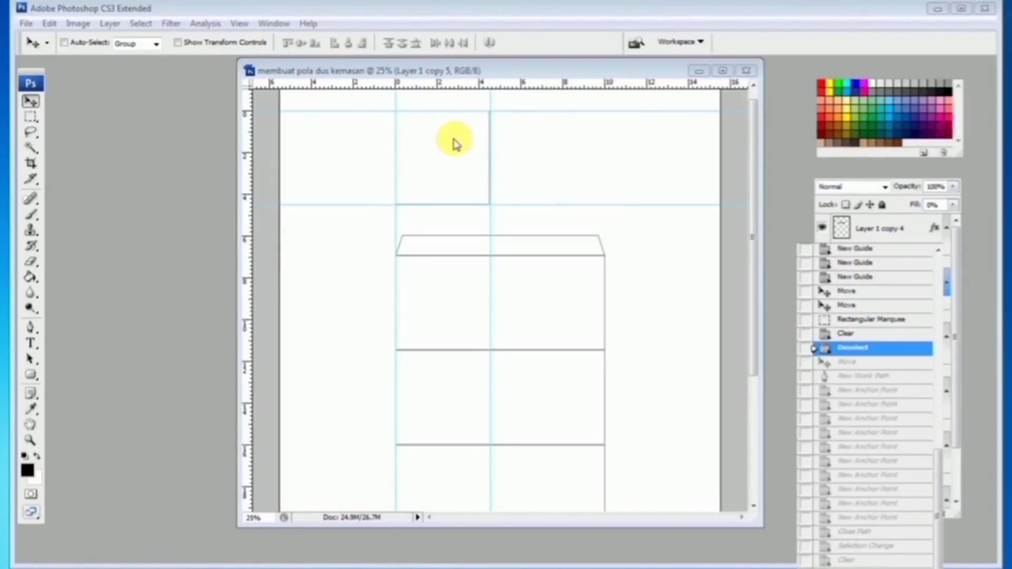
click(455, 139)
ctrl+click(470, 232)
drag(450, 218, 413, 214)
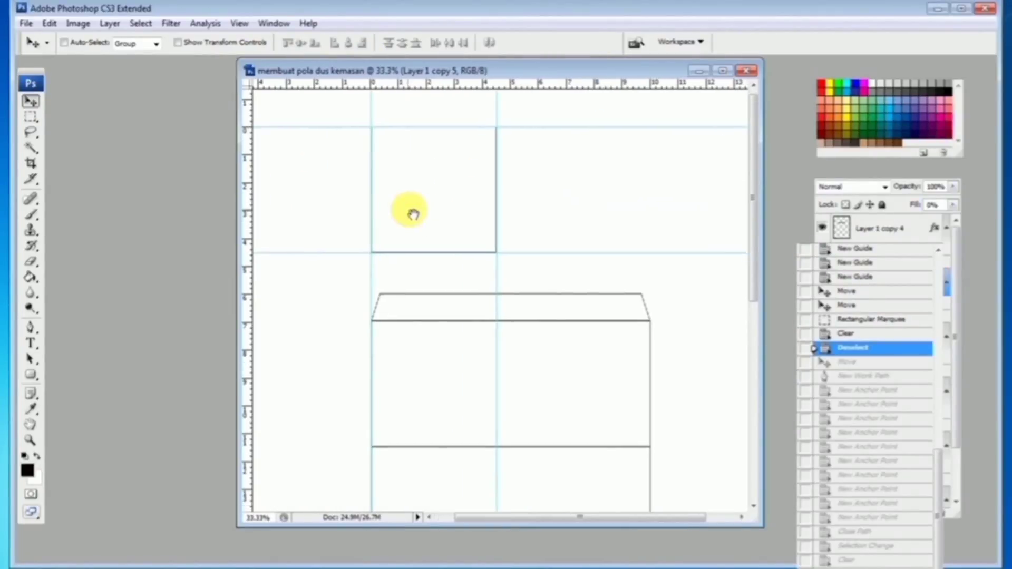
Step: Move the 4.5 × 4.5 cm square so it adjoins the right edge of the topmost full panel, with top and bottom edges aligned
double_click(398, 71)
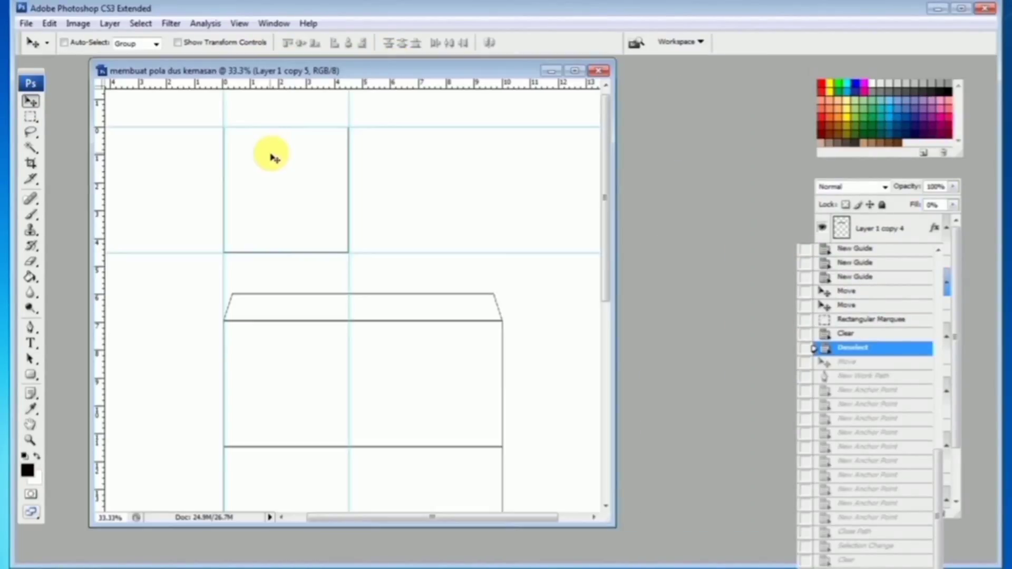
click(930, 232)
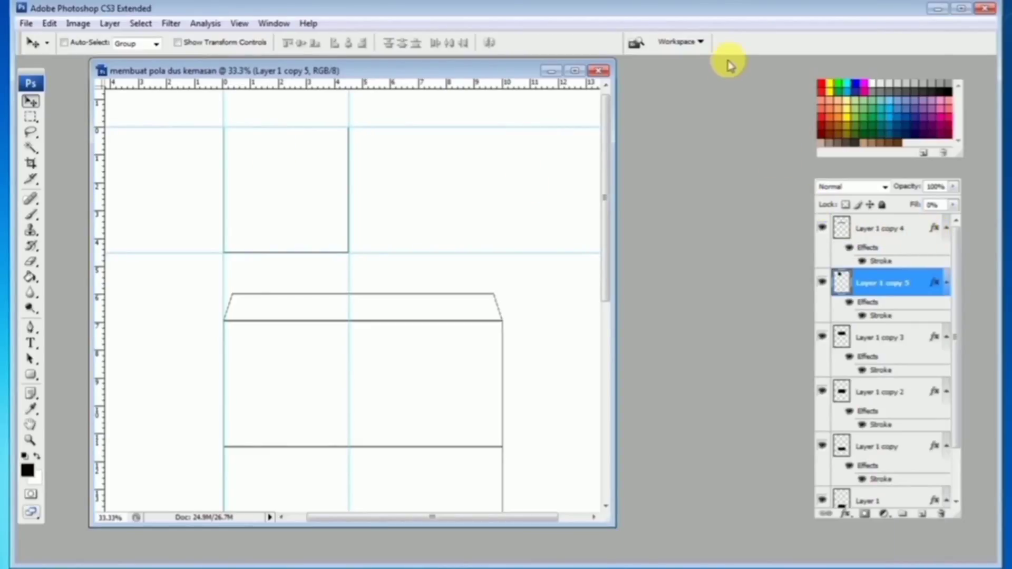
drag(303, 171, 488, 253)
key(ctrl+plus)
ctrl+click(448, 249)
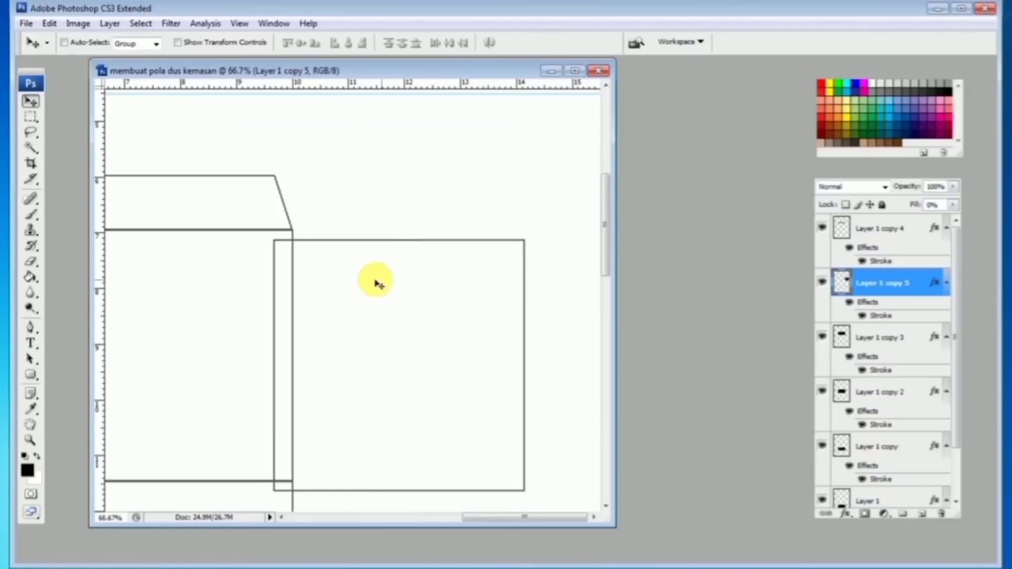
drag(375, 280, 298, 218)
alt+click(368, 264)
alt+click(370, 265)
alt+click(369, 265)
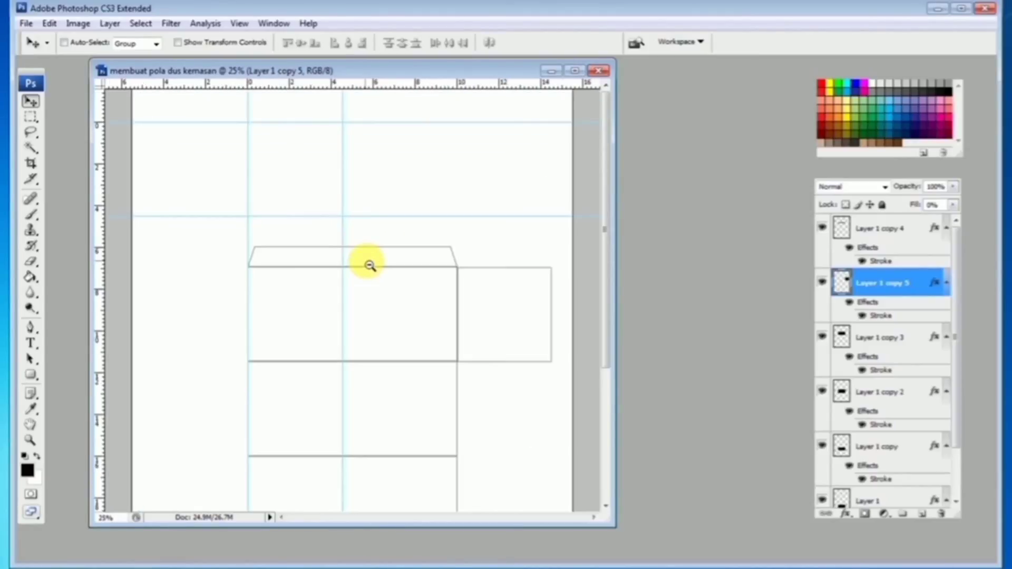
drag(444, 257, 577, 385)
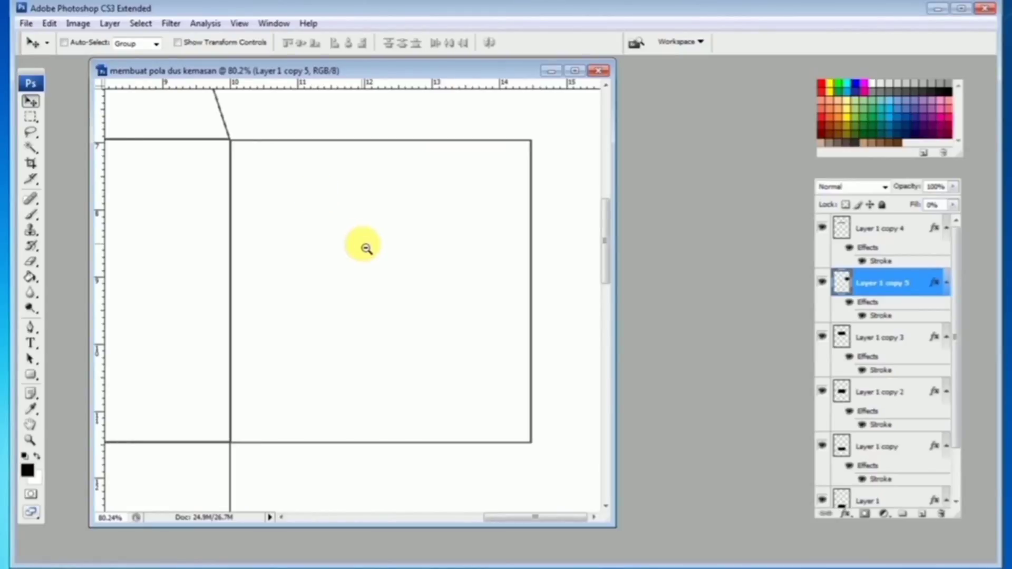
alt+click(429, 294)
alt+click(434, 295)
alt+click(435, 299)
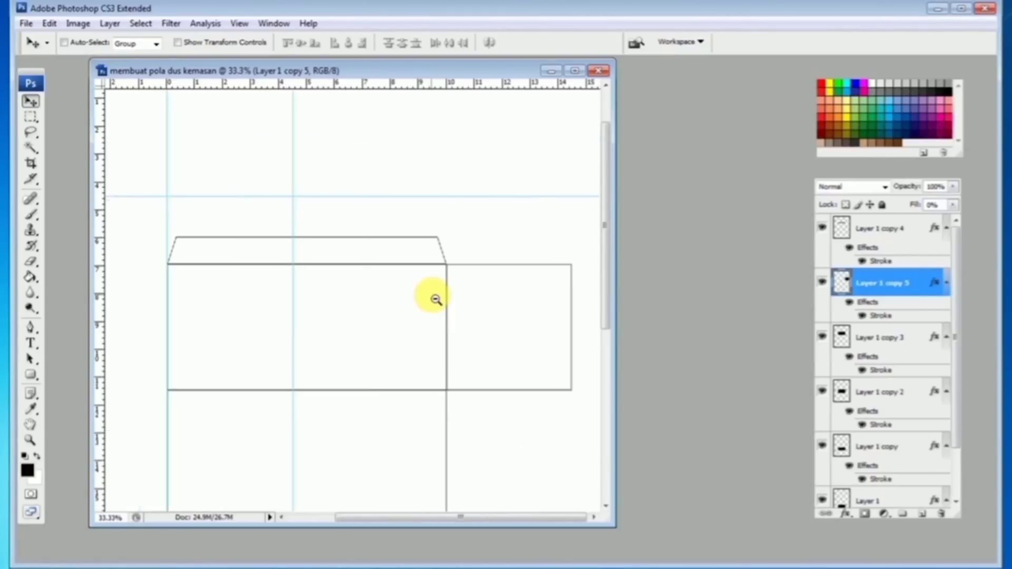
Step: Duplicate the square above itself and, with the ruler origin reset on the copy's left edge, trim the copy to a 2 cm wide strip
drag(499, 284, 493, 134)
click(30, 116)
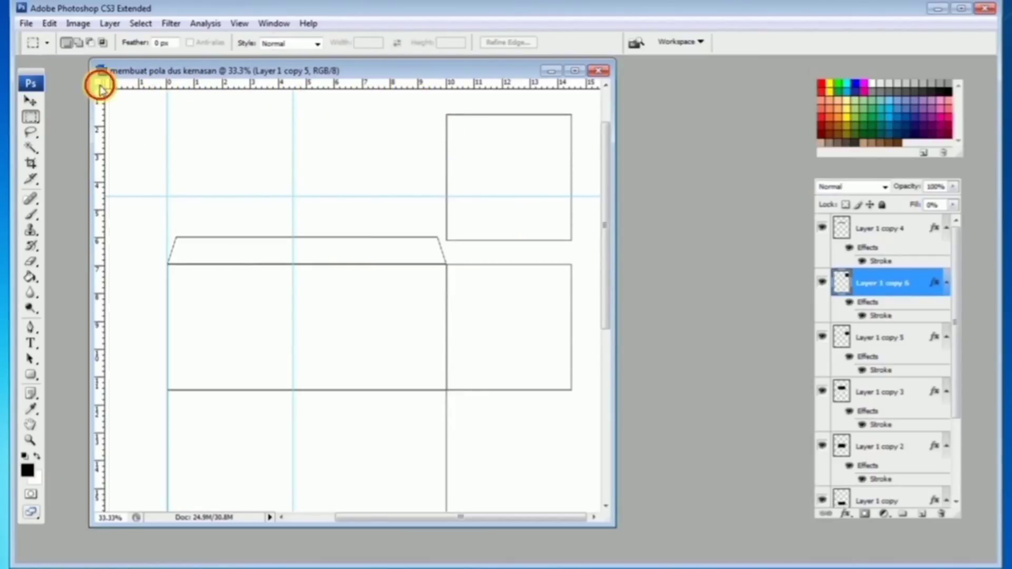
drag(101, 85, 448, 152)
drag(576, 106, 499, 252)
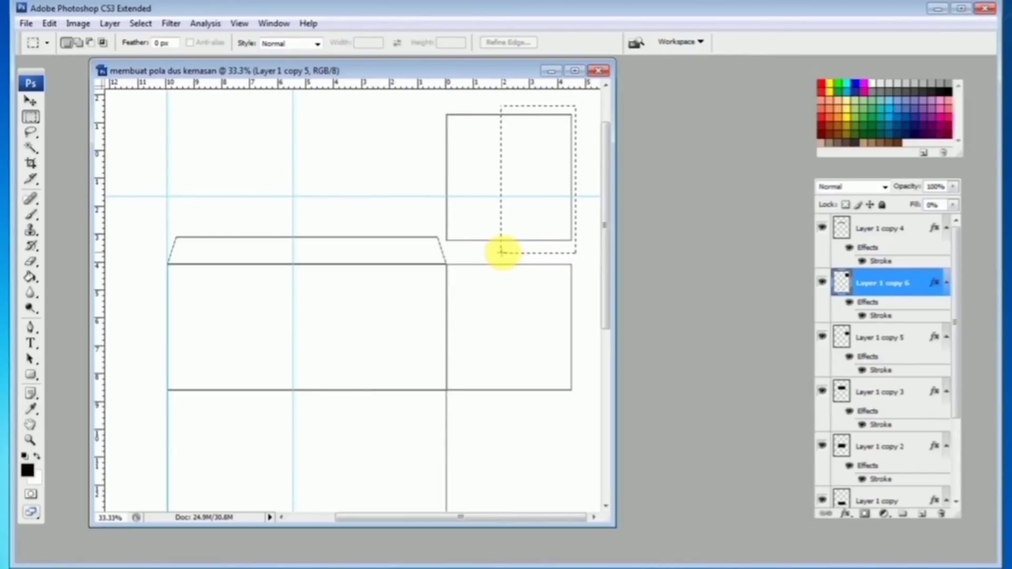
key(Delete)
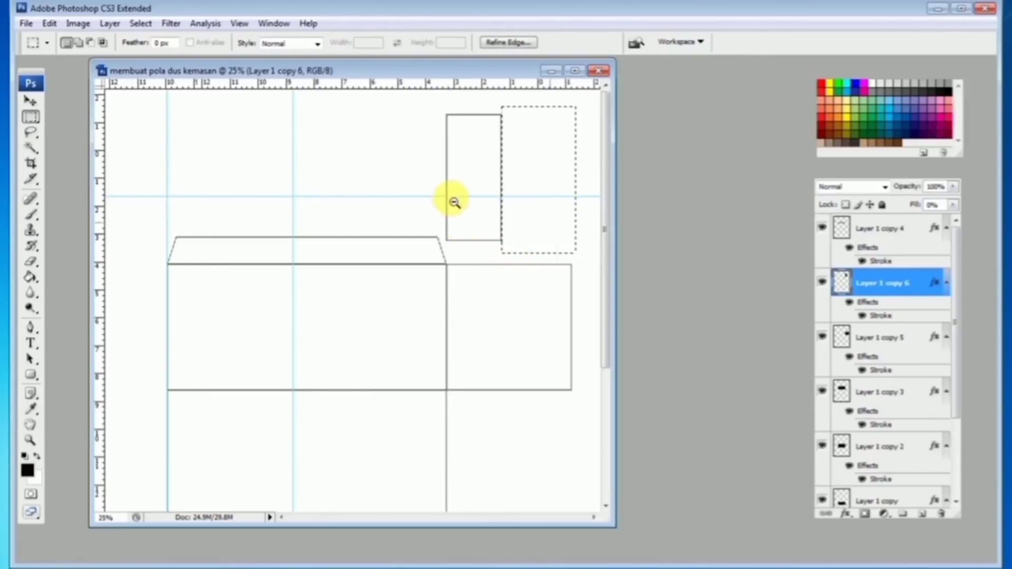
alt+click(452, 201)
key(ctrl+d)
Step: Clear all guides from the document
alt+click(228, 114)
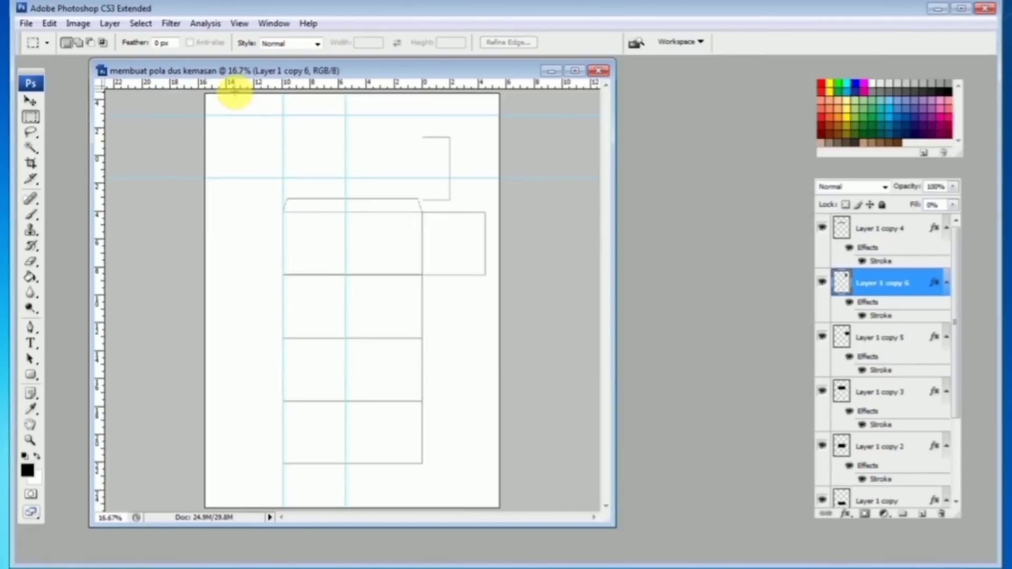
click(38, 101)
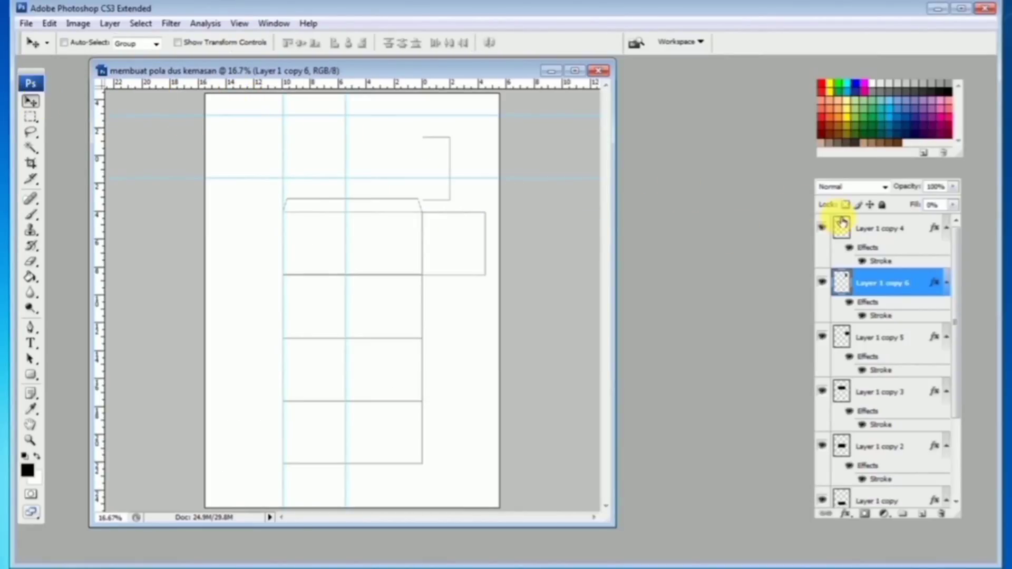
click(240, 25)
click(289, 305)
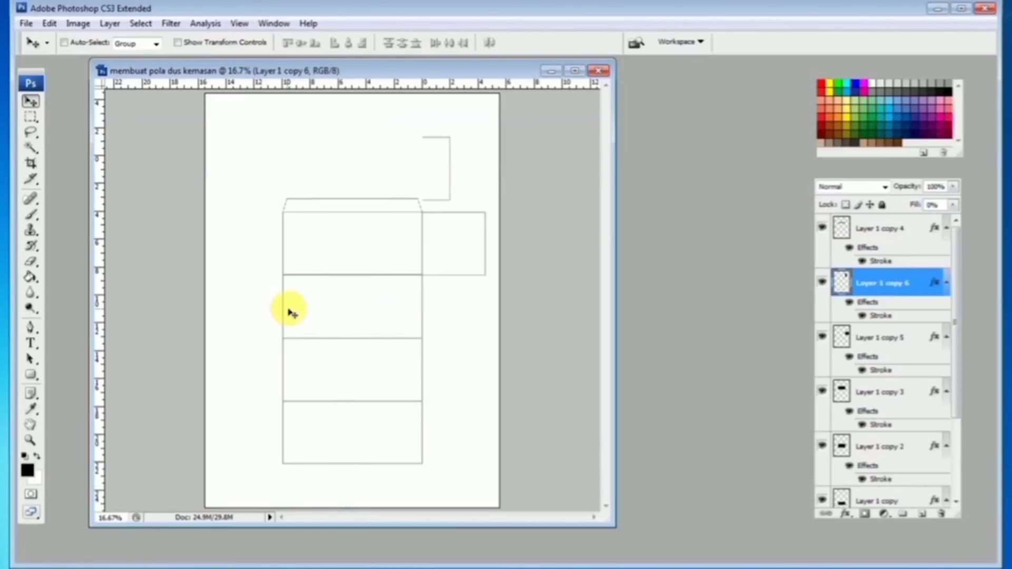
Step: Select all the pattern layers above the background and move the whole pattern about 2 cm to the left
click(895, 228)
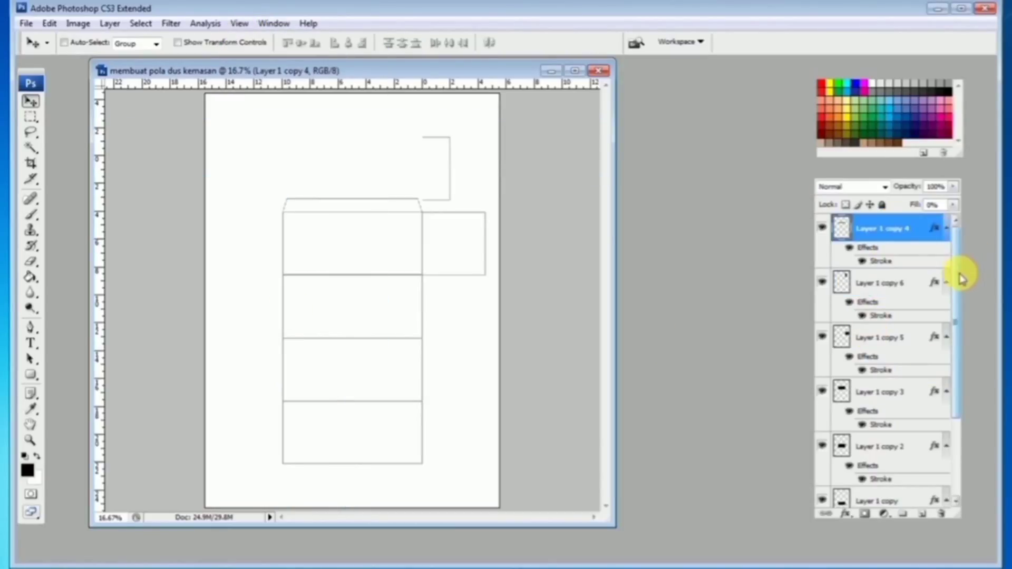
drag(958, 277, 964, 396)
shift+click(881, 445)
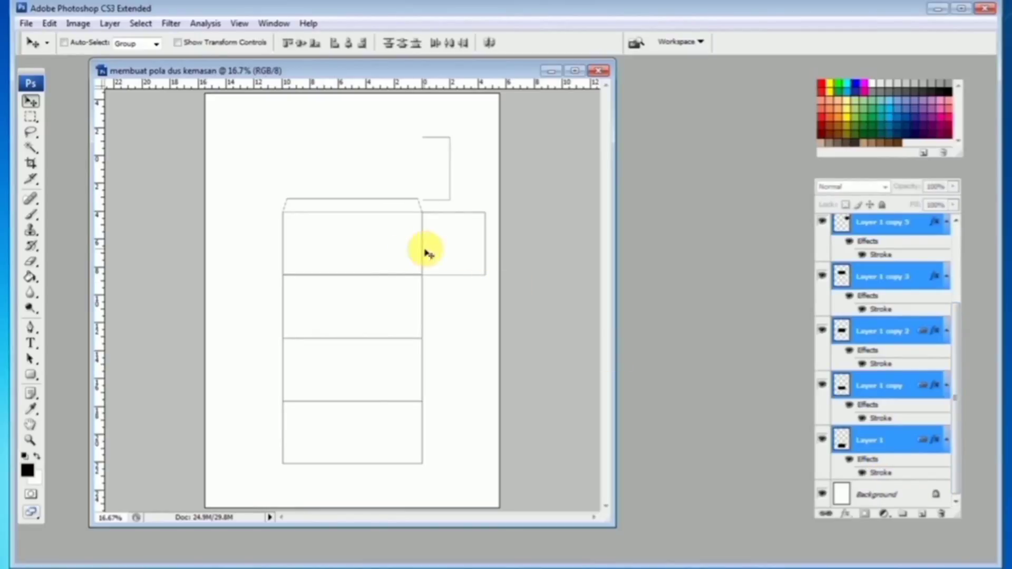
drag(427, 254, 400, 253)
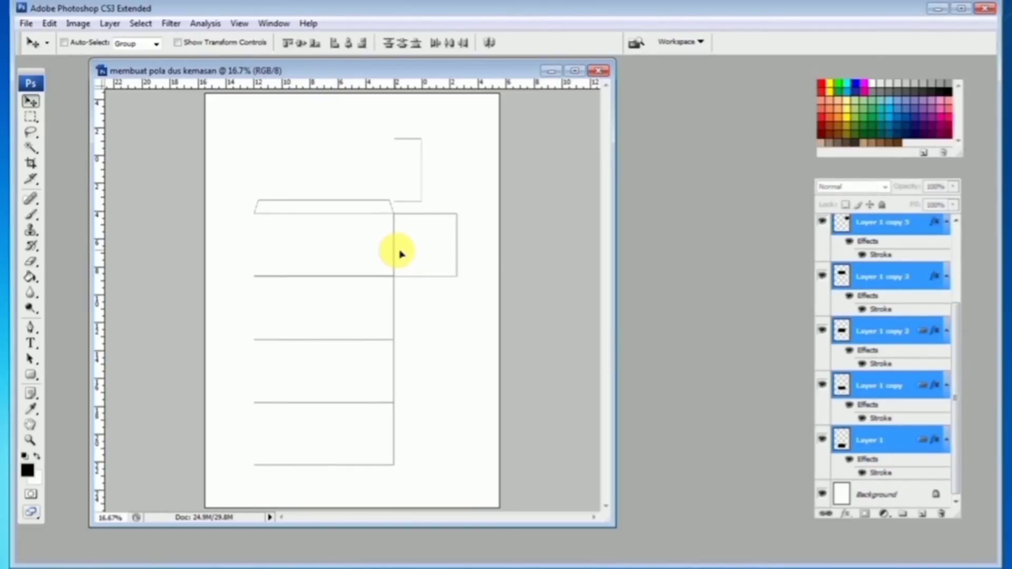
Step: Move the 2 cm strip against the right edge of the square side piece, with its top and bottom aligned
click(895, 247)
drag(321, 149, 491, 289)
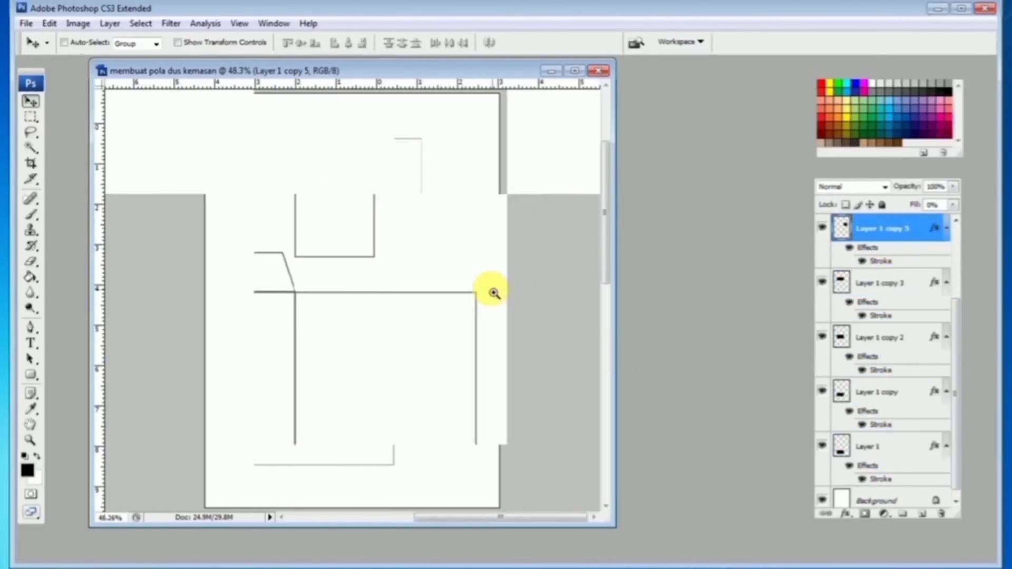
key(ctrl+j)
drag(325, 137, 501, 350)
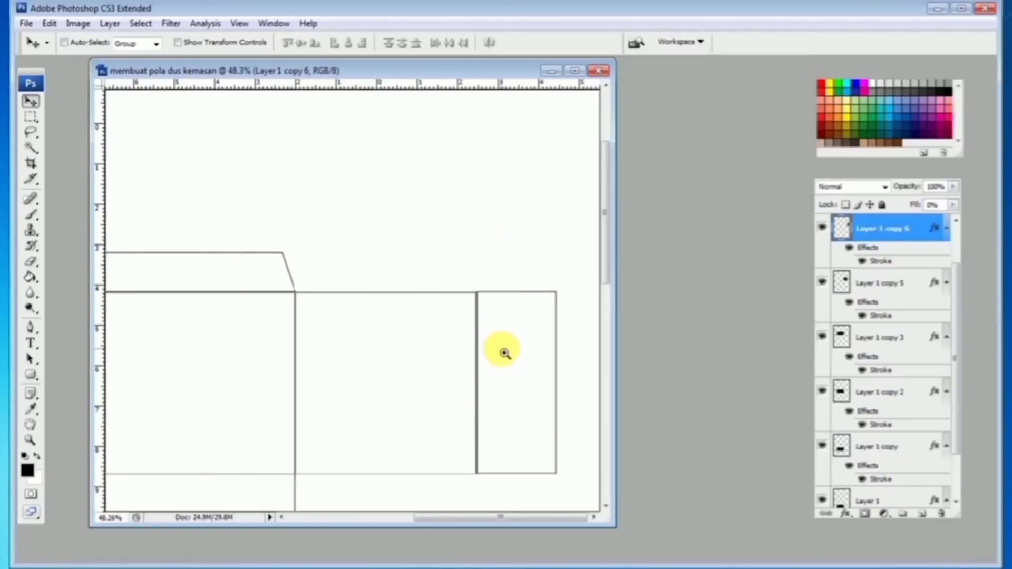
ctrl+click(503, 351)
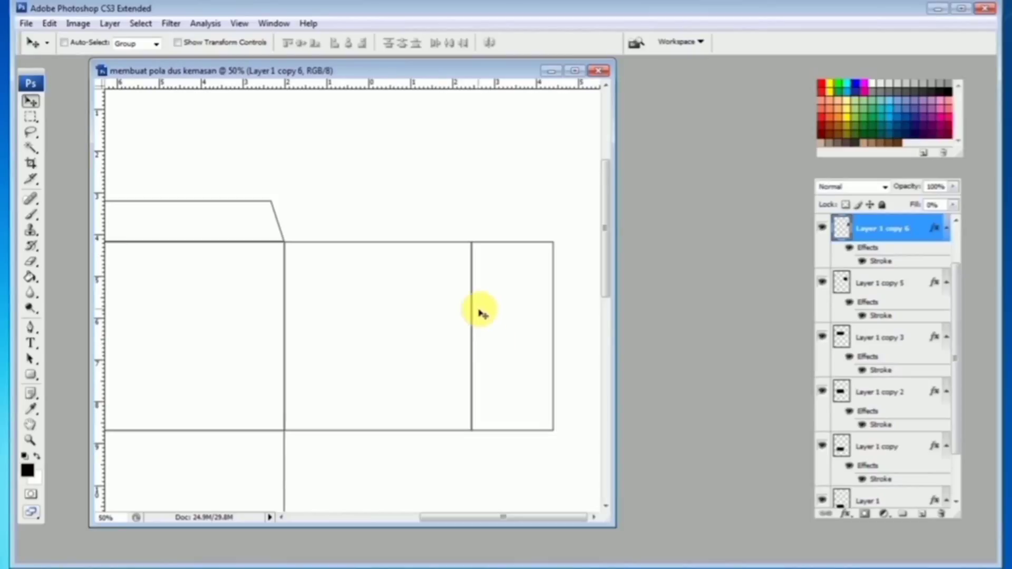
Step: Taper the strip's outer edge symmetrically with a Perspective transform to form a side flap
click(50, 24)
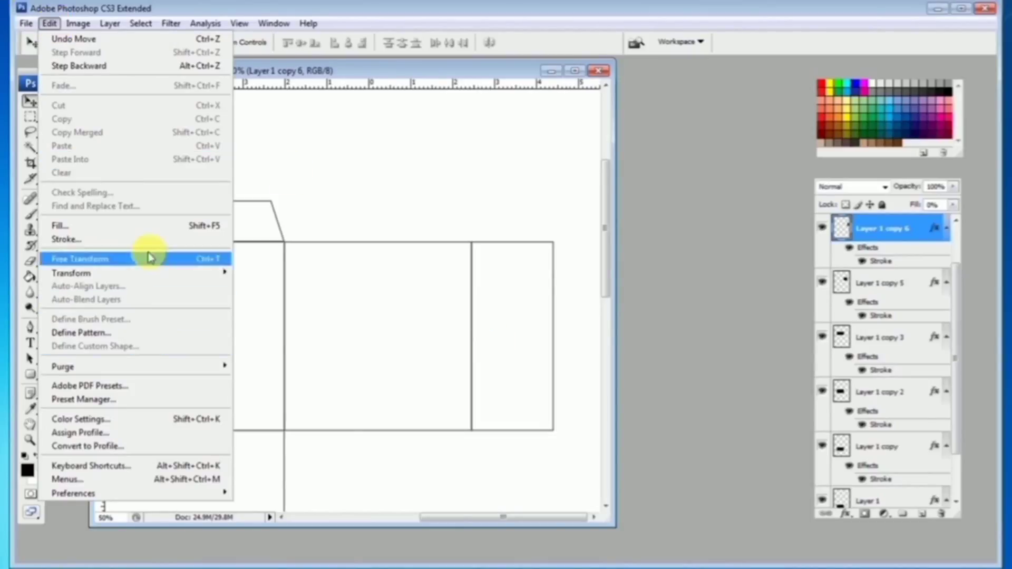
mouse_move(152, 273)
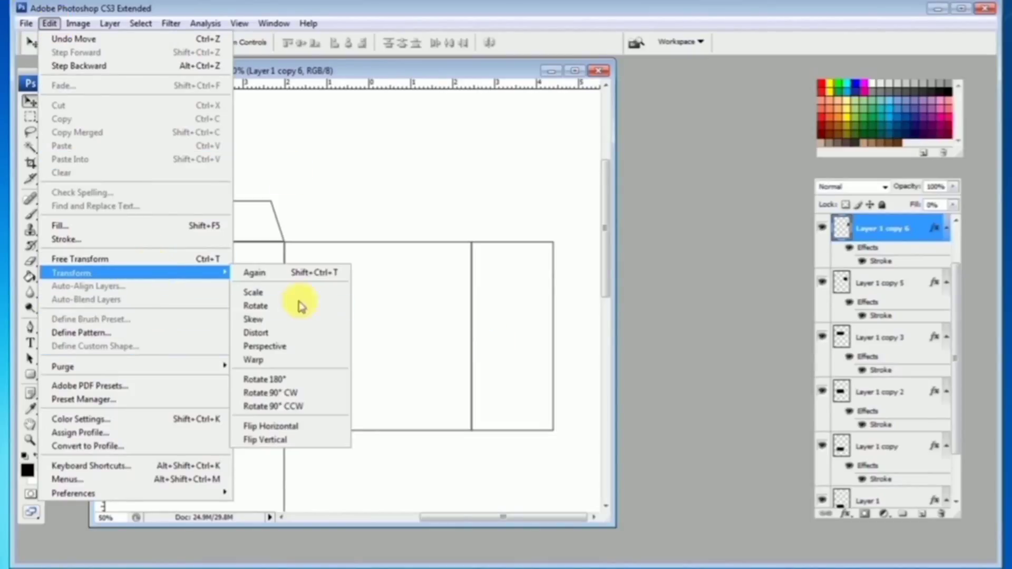
click(298, 347)
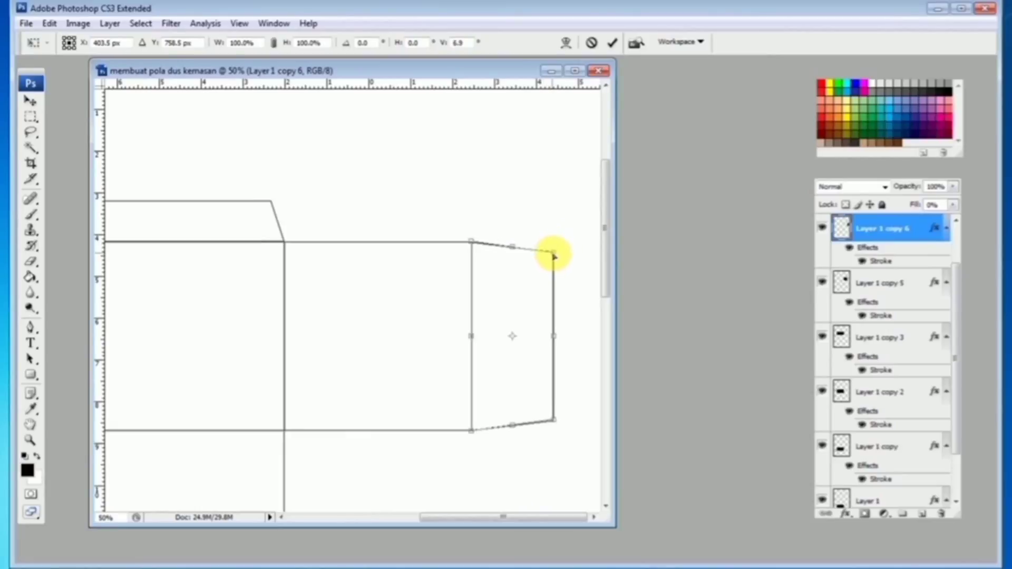
key(Return)
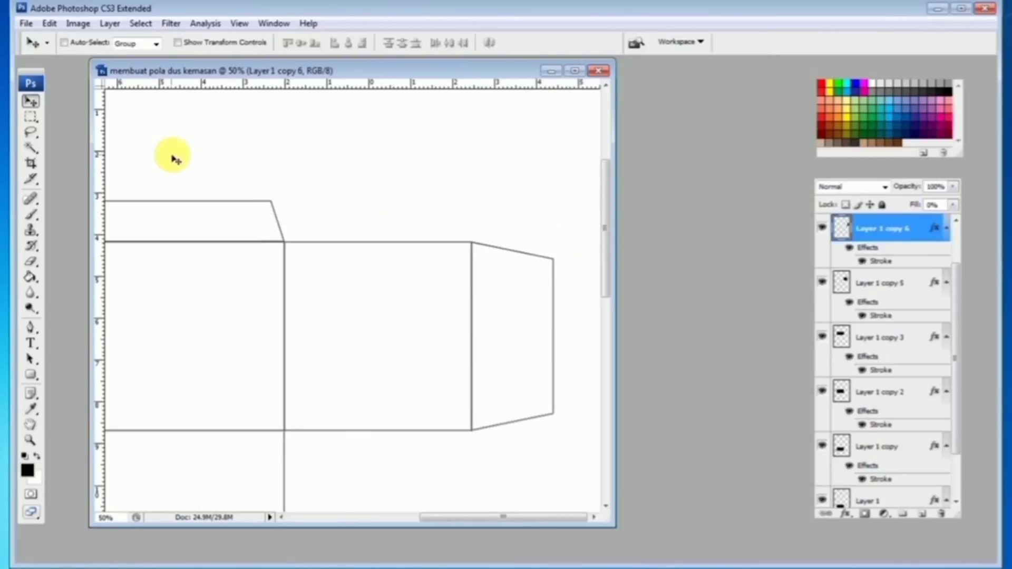
Step: Scale the tapered side flap horizontally from its outer edge to about 1.5 cm wide
click(53, 24)
mouse_move(149, 272)
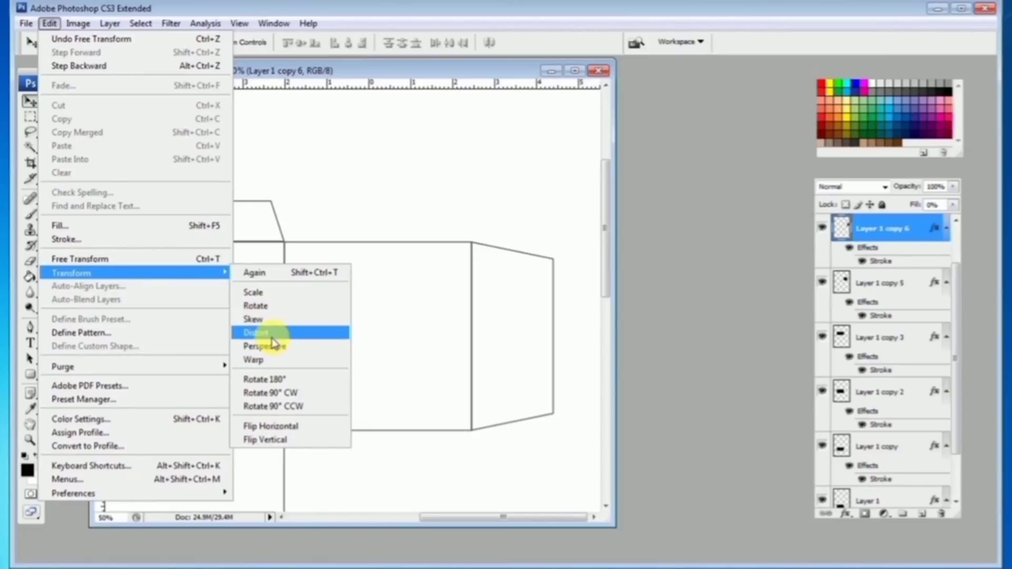
click(261, 292)
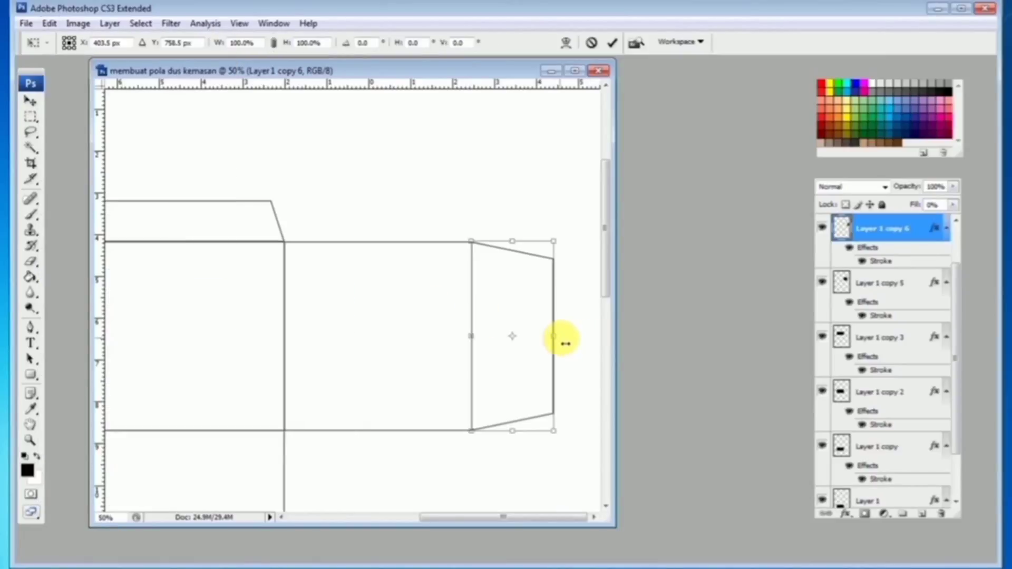
drag(563, 340, 542, 340)
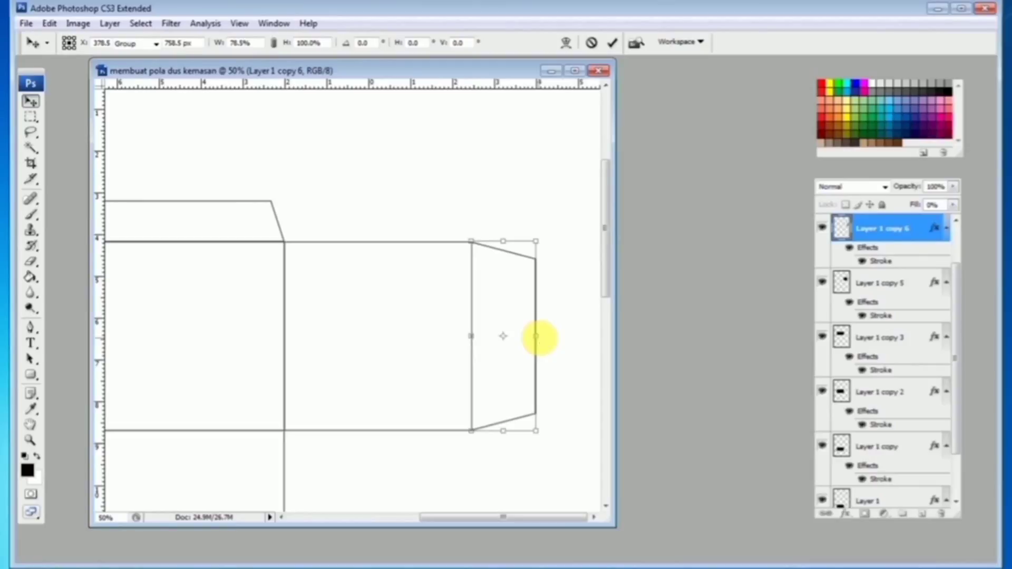
key(Return)
Step: Select all the pattern layers and move the whole pattern about 4 cm up and 1 cm right on the page
alt+click(475, 354)
alt+click(477, 354)
alt+click(472, 354)
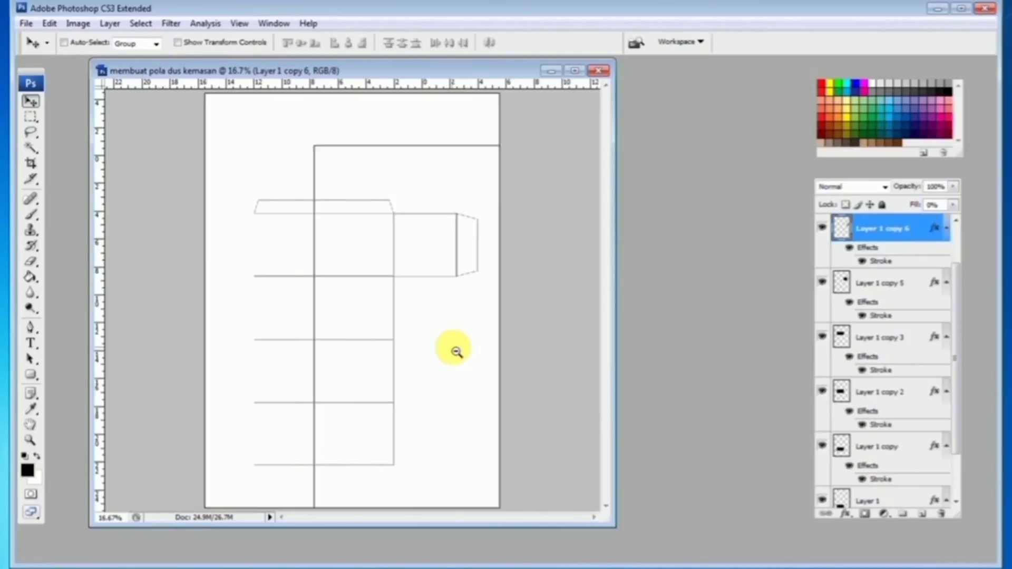
alt+click(454, 351)
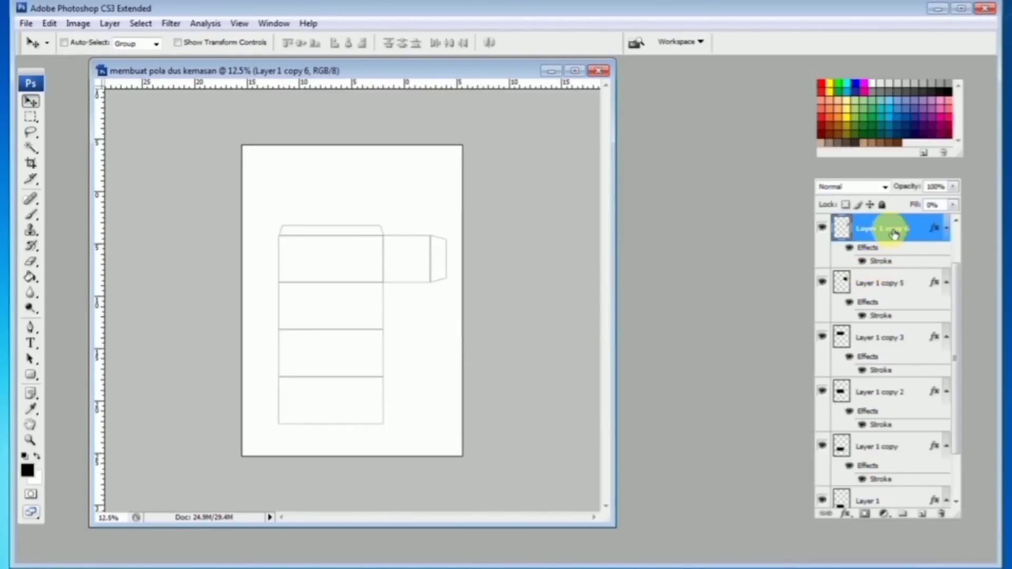
scroll(912, 358, down, 2)
shift+click(910, 456)
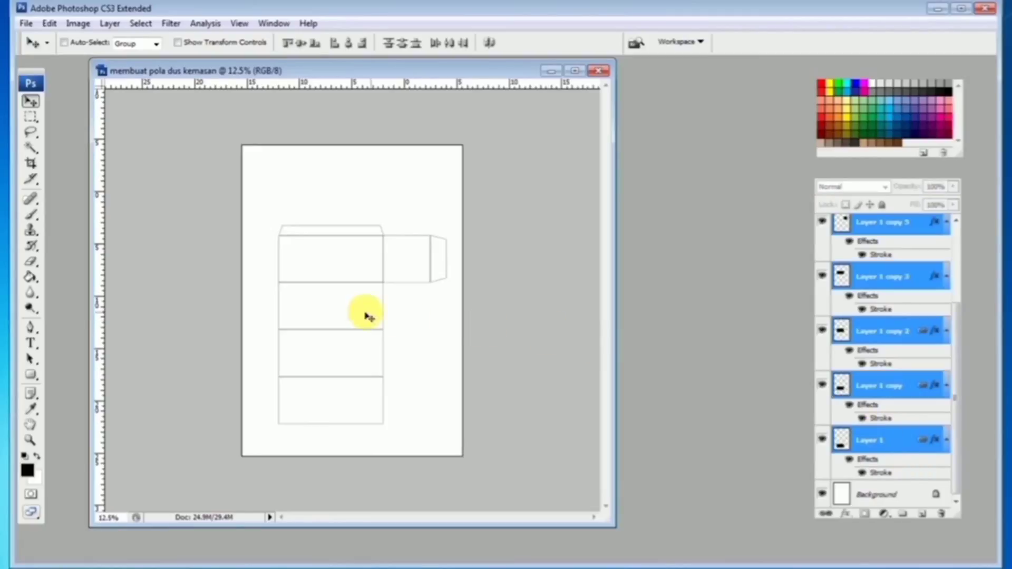
scroll(921, 388, up, 4)
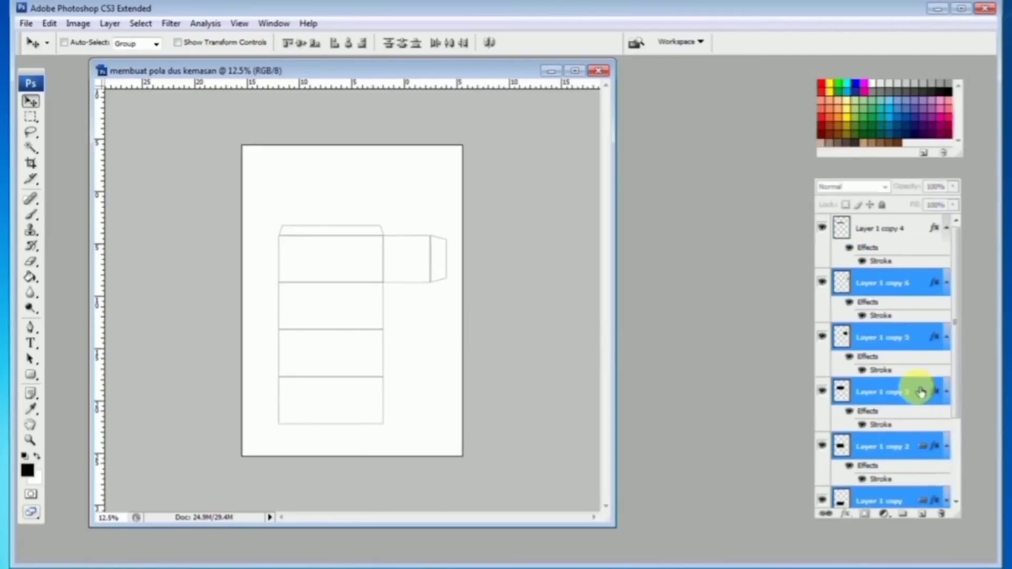
drag(368, 272, 380, 232)
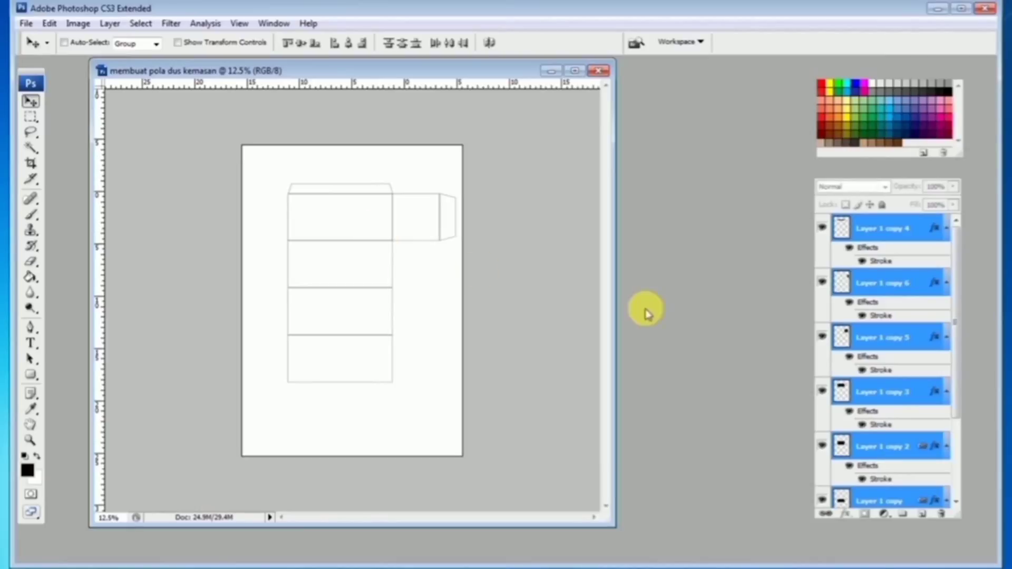
Step: Reset the ruler origin on the side flap's inner edge and narrow the flap to 1 cm with Free Transform
click(904, 370)
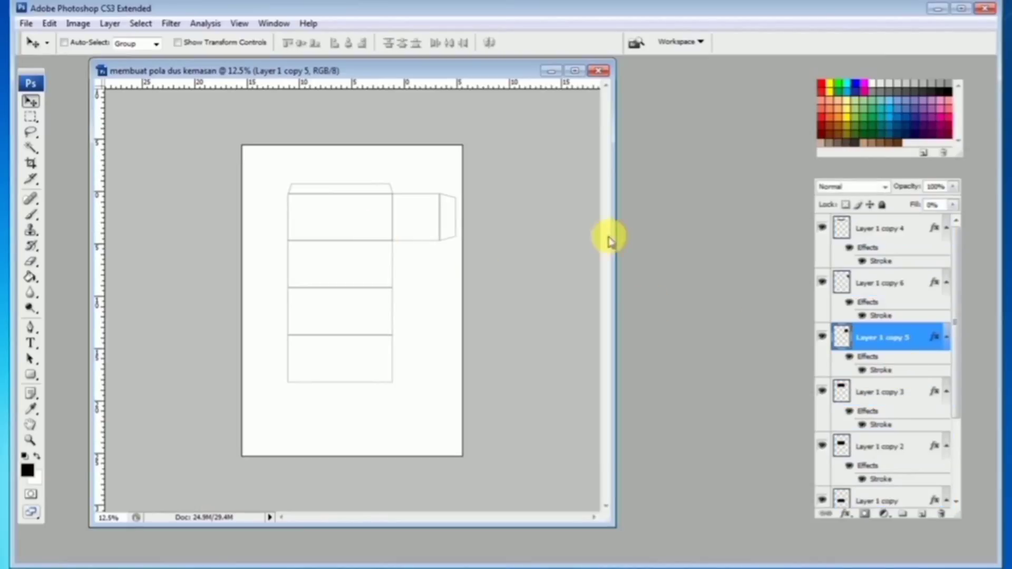
ctrl+click(446, 220)
drag(436, 163, 480, 291)
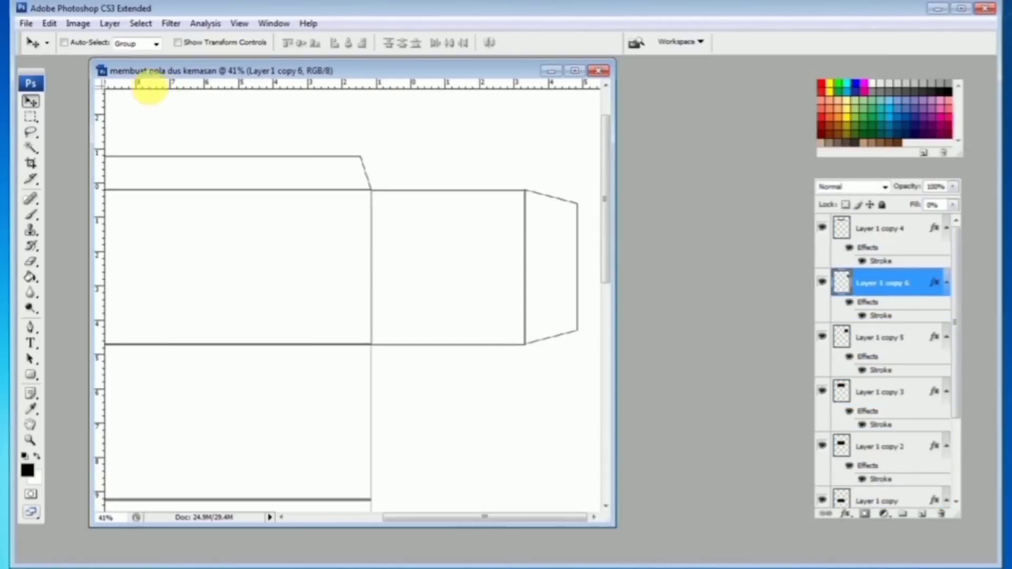
drag(103, 90, 525, 243)
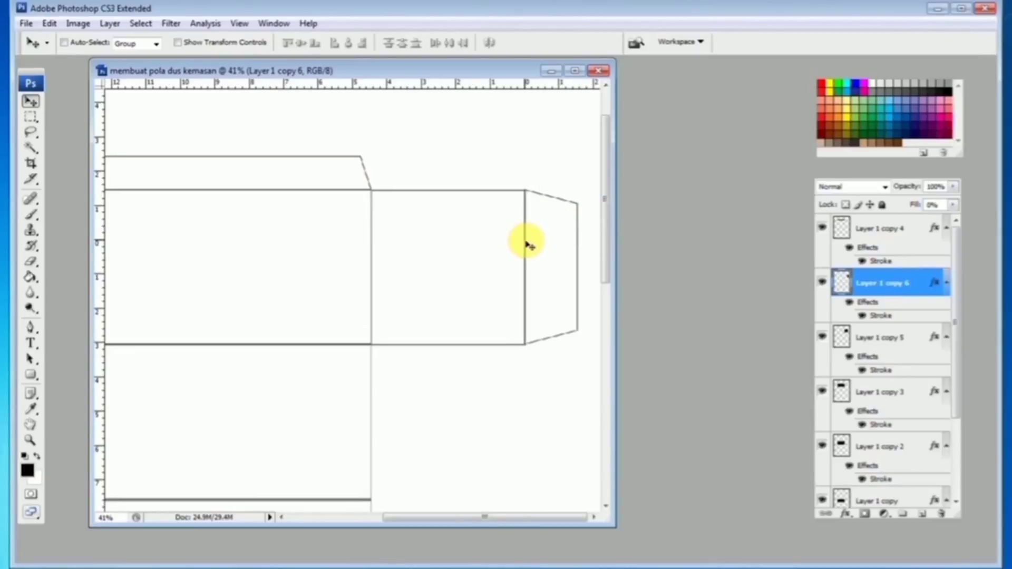
key(ctrl+t)
drag(580, 266, 560, 268)
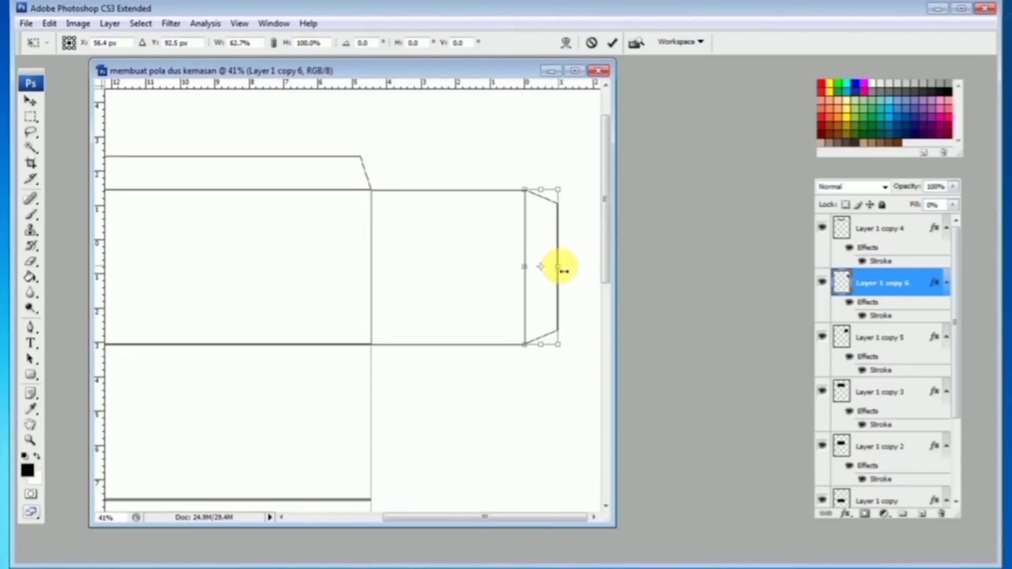
key(Return)
ctrl+alt+click(522, 282)
ctrl+alt+click(519, 285)
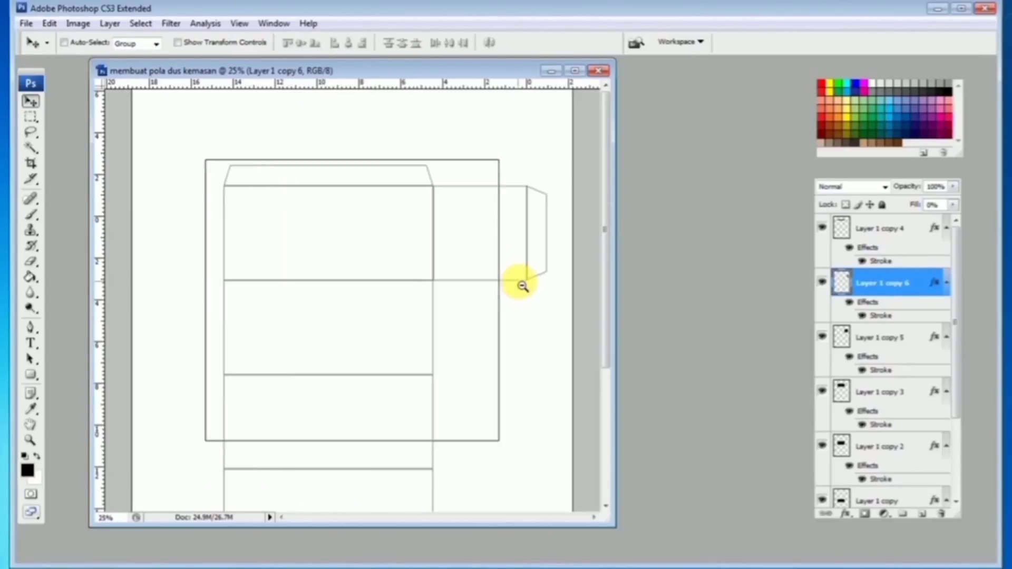
Step: Duplicate the 4.5 cm square side piece straight down and align the copy against the side of the second panel
ctrl+alt+click(487, 297)
ctrl+click(444, 264)
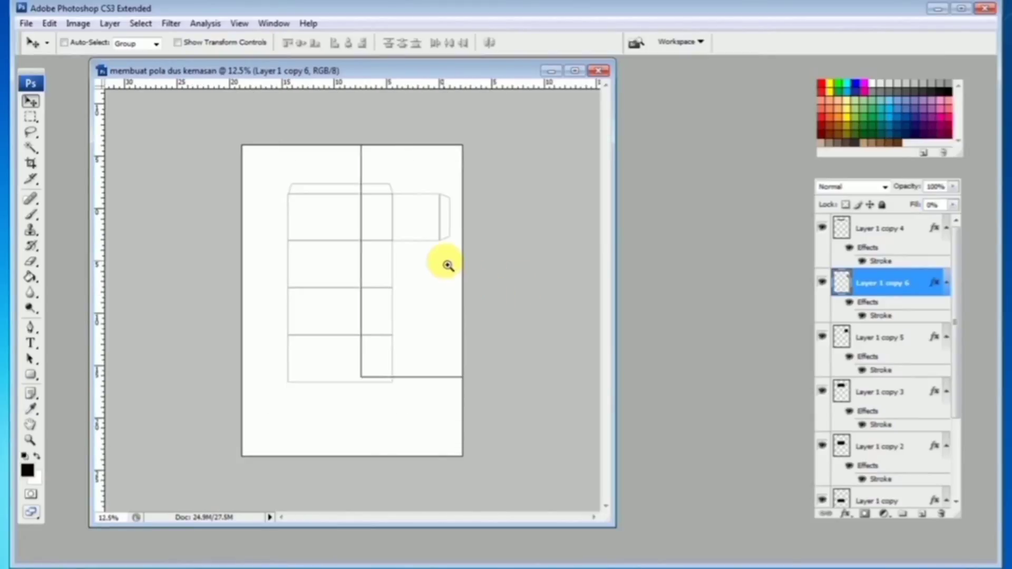
ctrl+click(442, 259)
ctrl+click(472, 250)
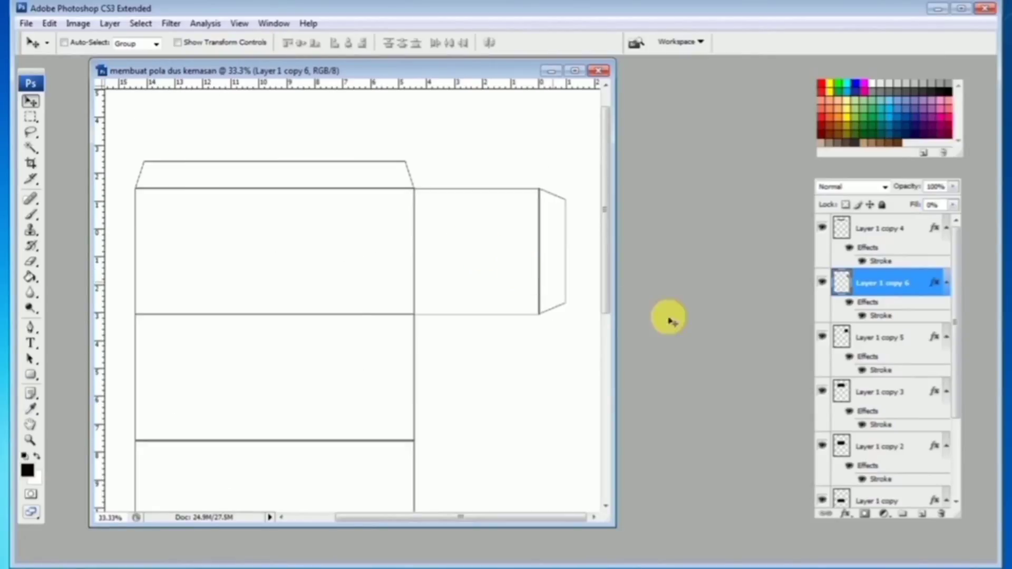
click(890, 356)
drag(480, 219, 479, 347)
ctrl+click(479, 347)
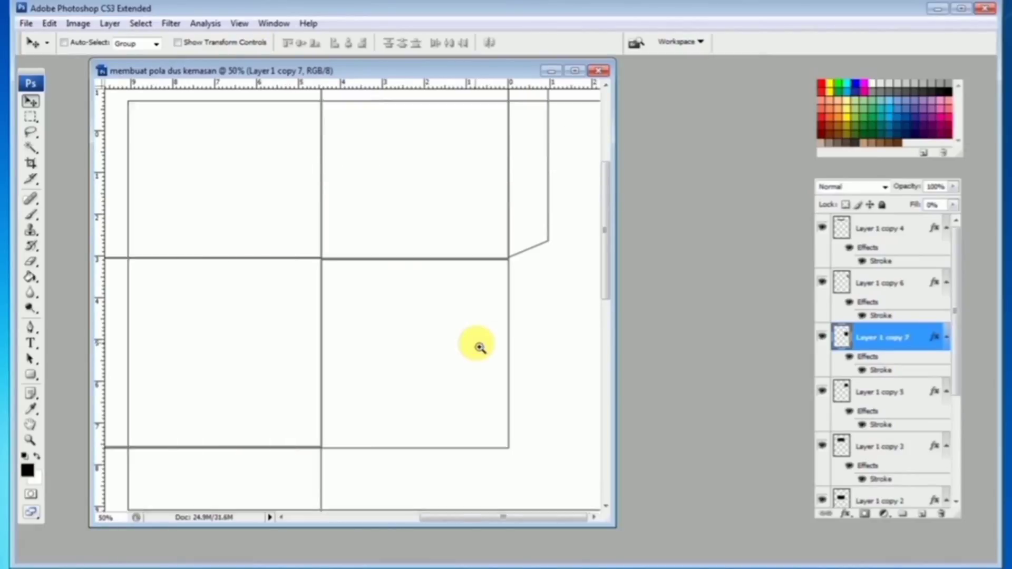
ctrl+click(475, 343)
key(Up)
key(Up)
key(Up)
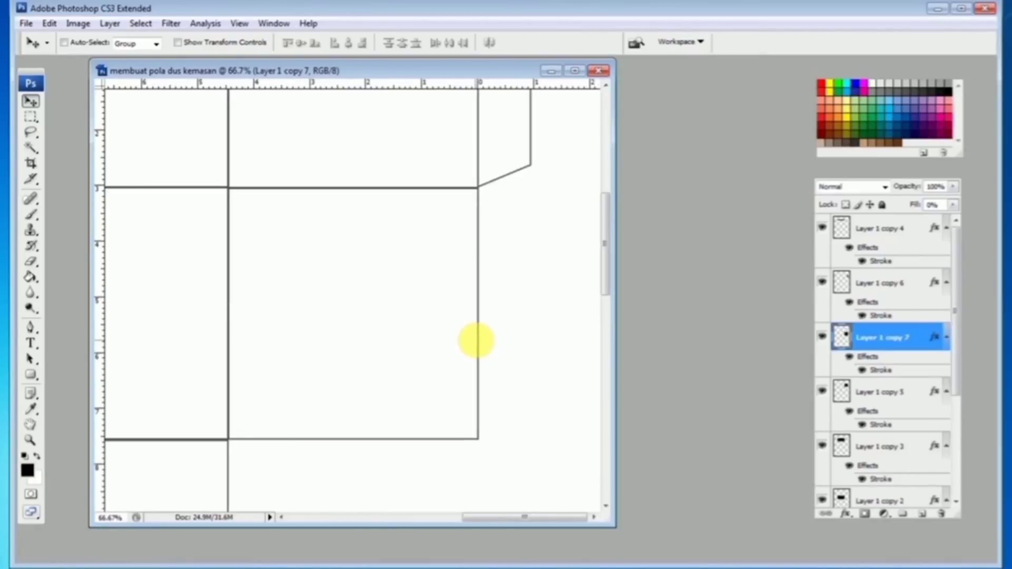
alt+click(476, 342)
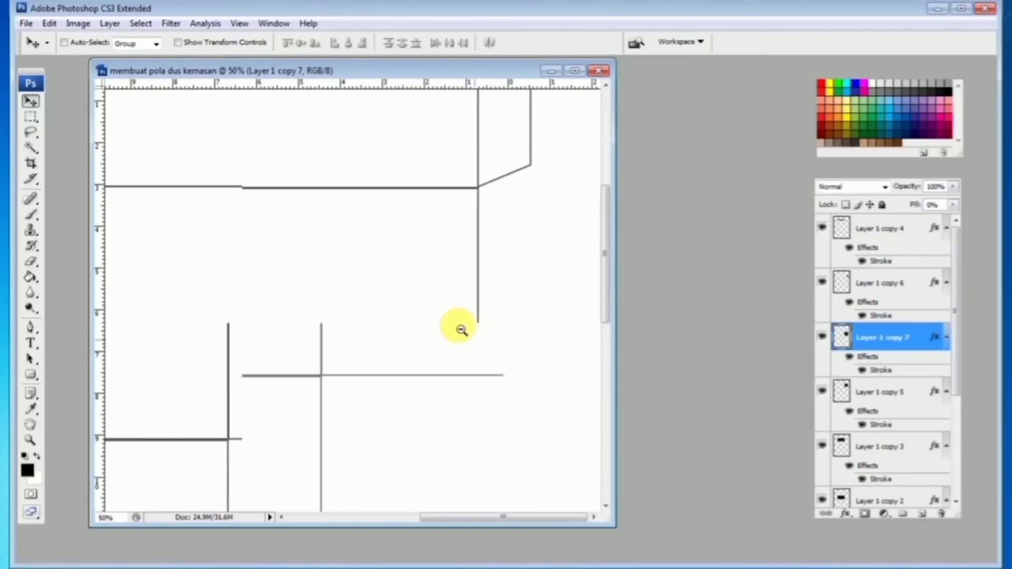
Step: Delete the outer half of the copied square with a rectangular marquee, leaving a piece about 2.25 cm wide, and deselect
click(30, 116)
drag(558, 159, 416, 396)
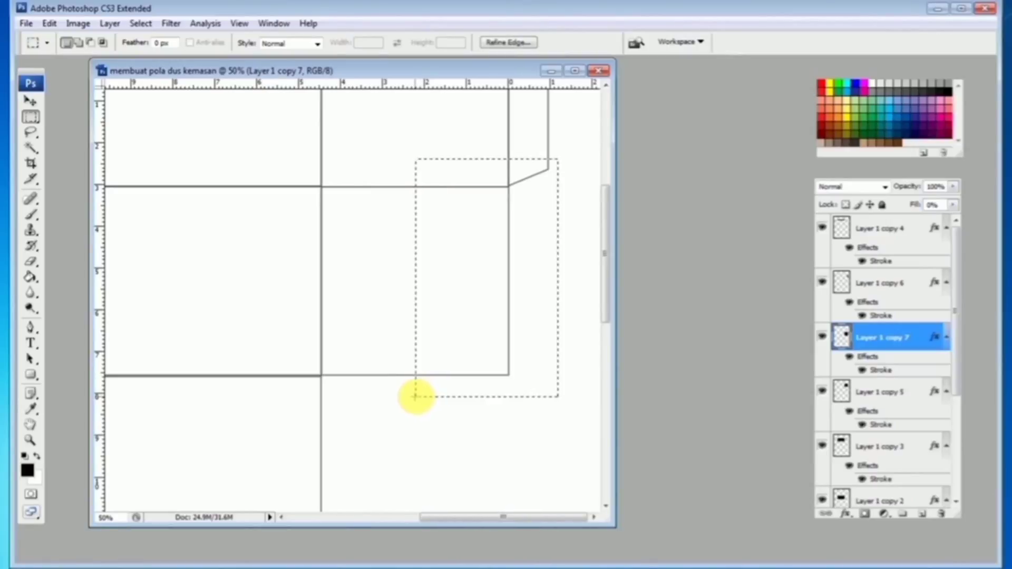
key(Delete)
key(ctrl+d)
Step: Draw a closed Pen path around the half-width piece, trimming about 0.2 cm off its upper edge and sloping its lower outer corner
click(30, 316)
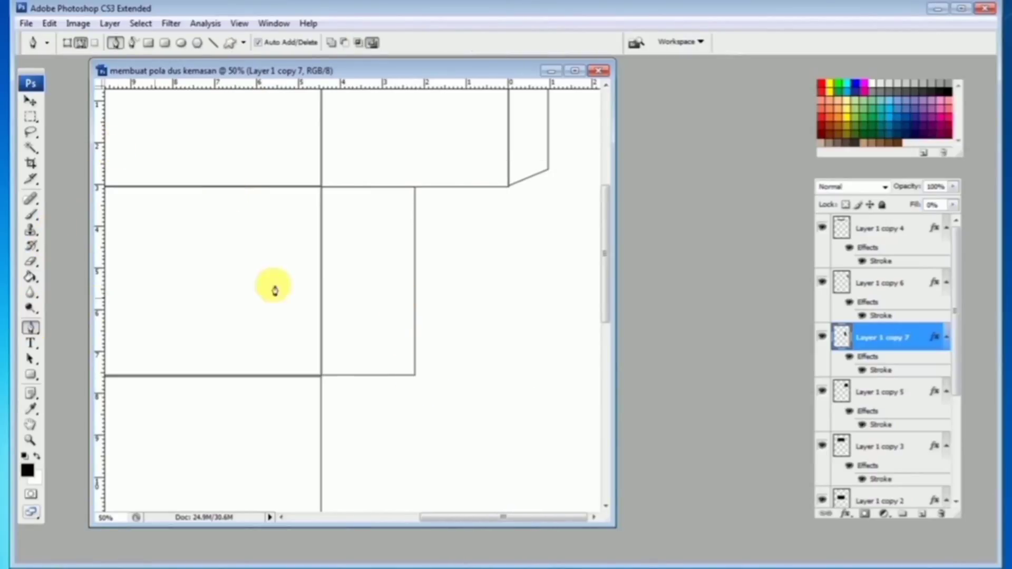
key(ctrl+plus)
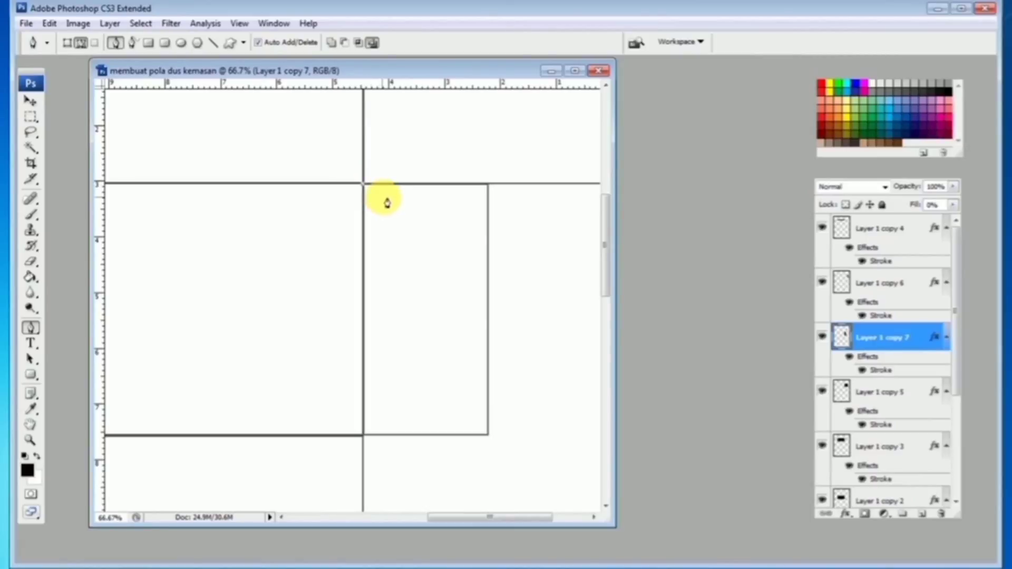
click(497, 197)
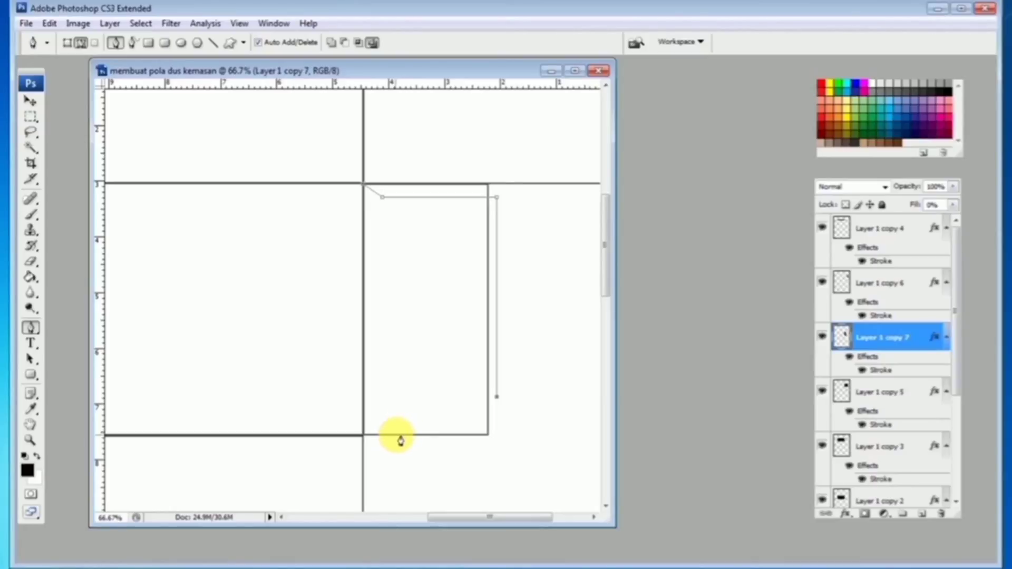
click(397, 434)
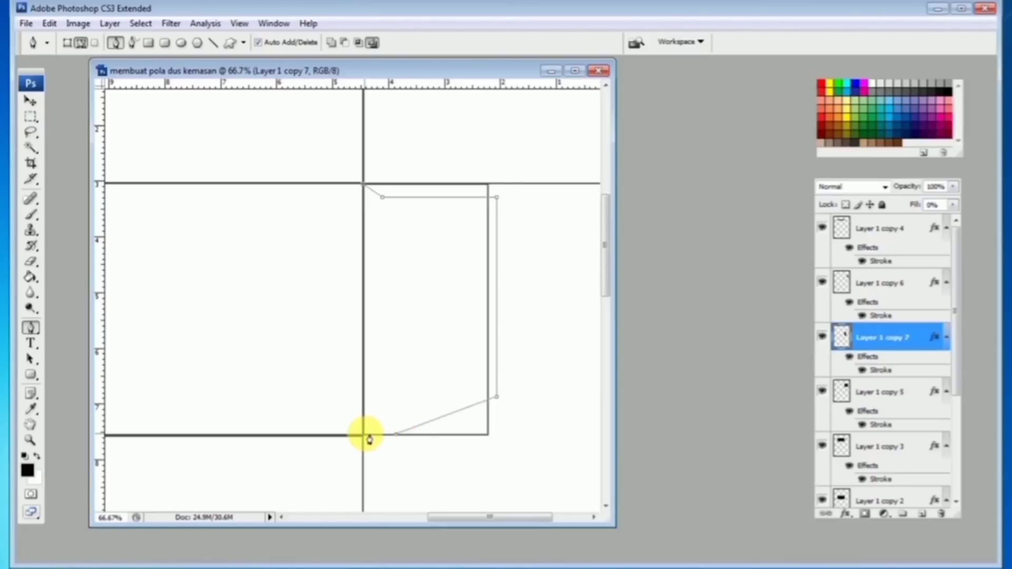
click(363, 434)
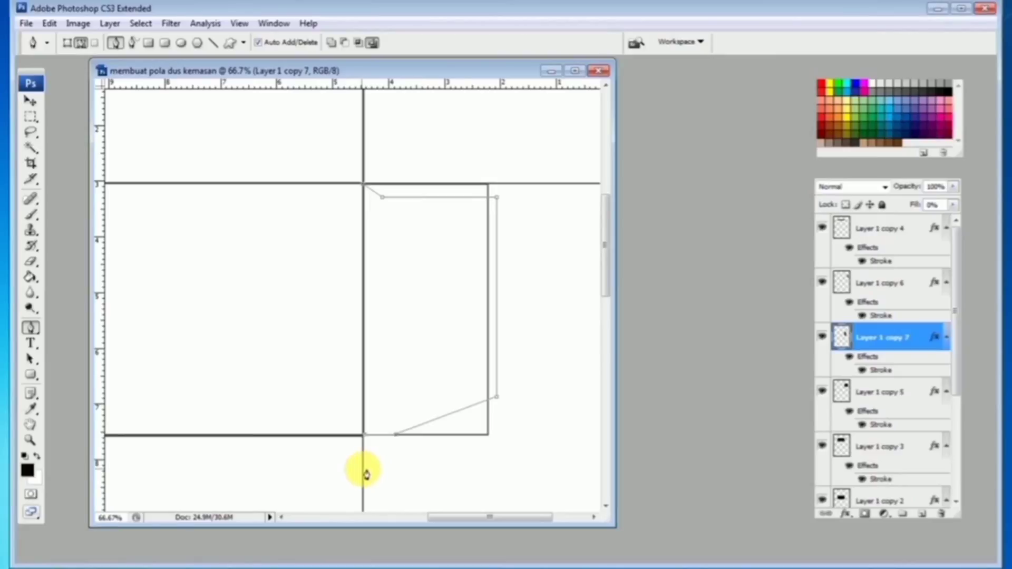
click(364, 469)
click(533, 468)
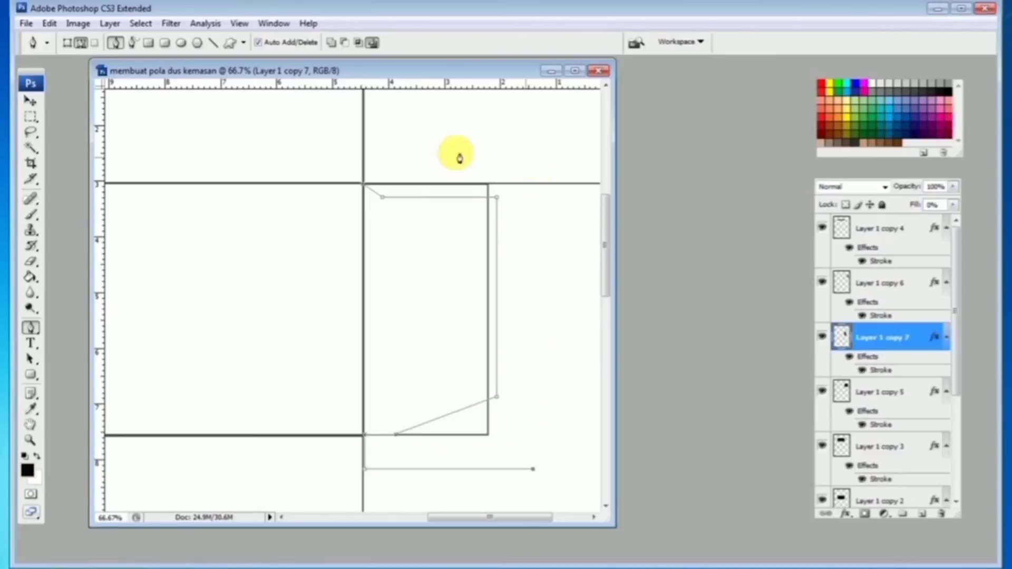
click(532, 158)
click(363, 158)
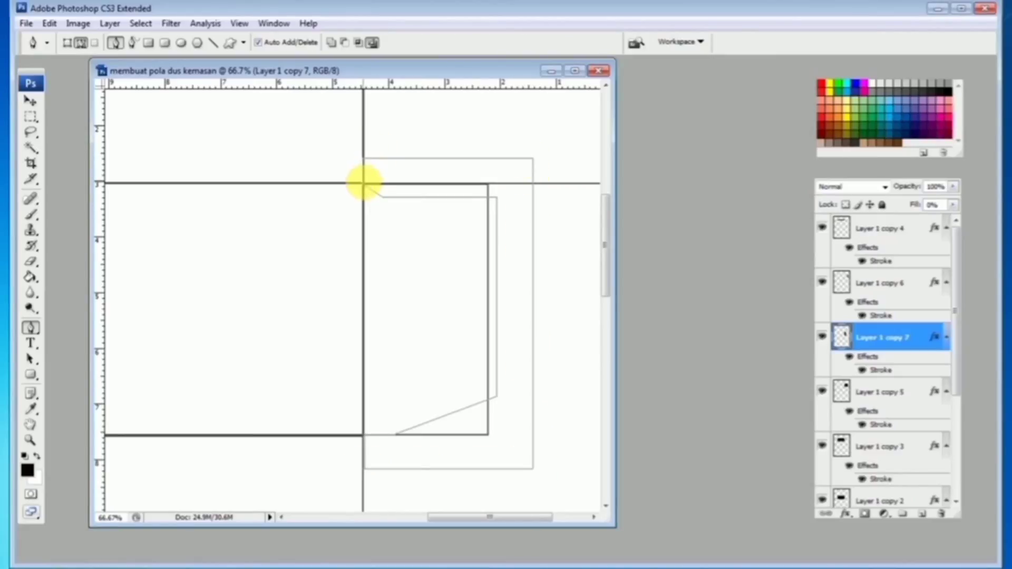
click(364, 182)
Step: Load the work path as a selection, delete that area from the half-width piece's layer, and deselect
click(910, 174)
ctrl+click(900, 200)
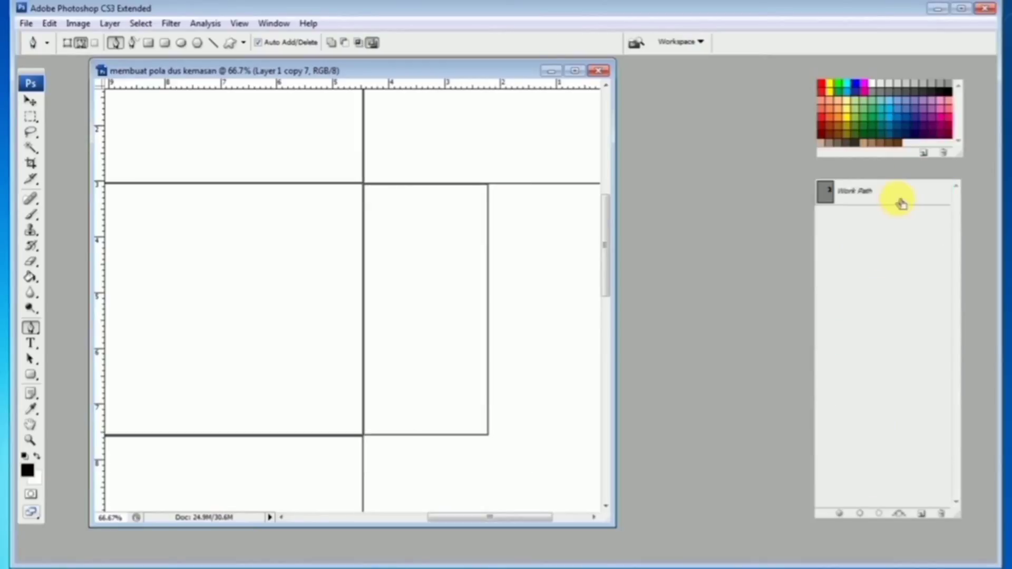
click(843, 174)
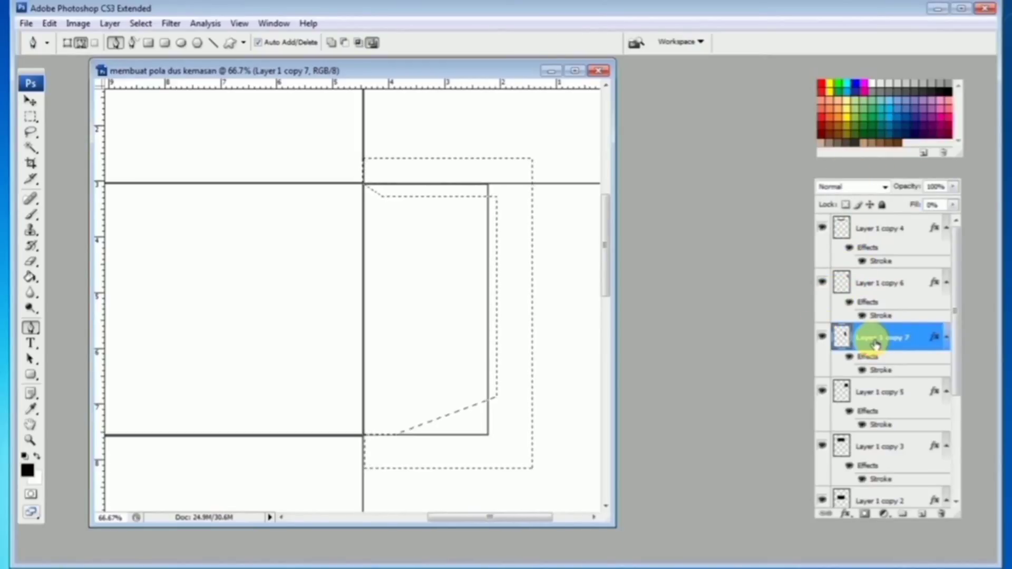
key(alt+BackSpace)
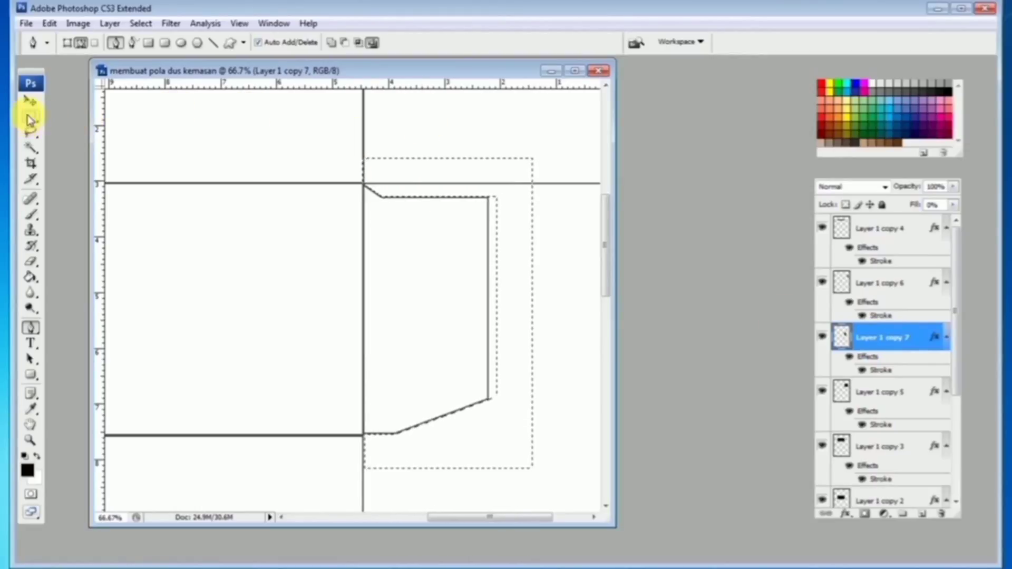
click(30, 116)
click(400, 222)
Step: Duplicate the shaped half-width flap down the pattern and move the copy slightly away from the panels' side edge
ctrl+alt+click(423, 308)
ctrl+alt+click(421, 306)
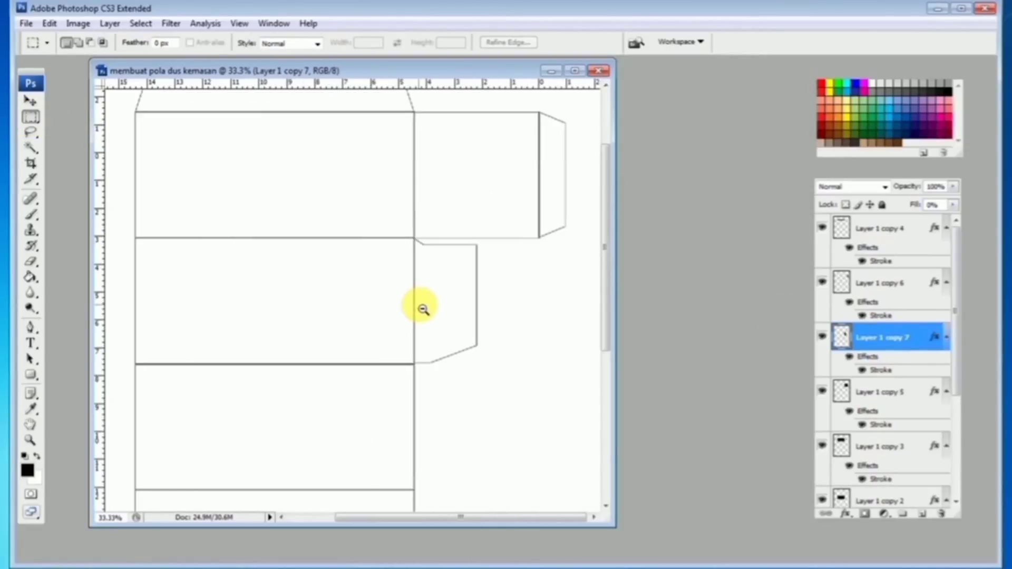
ctrl+alt+click(421, 306)
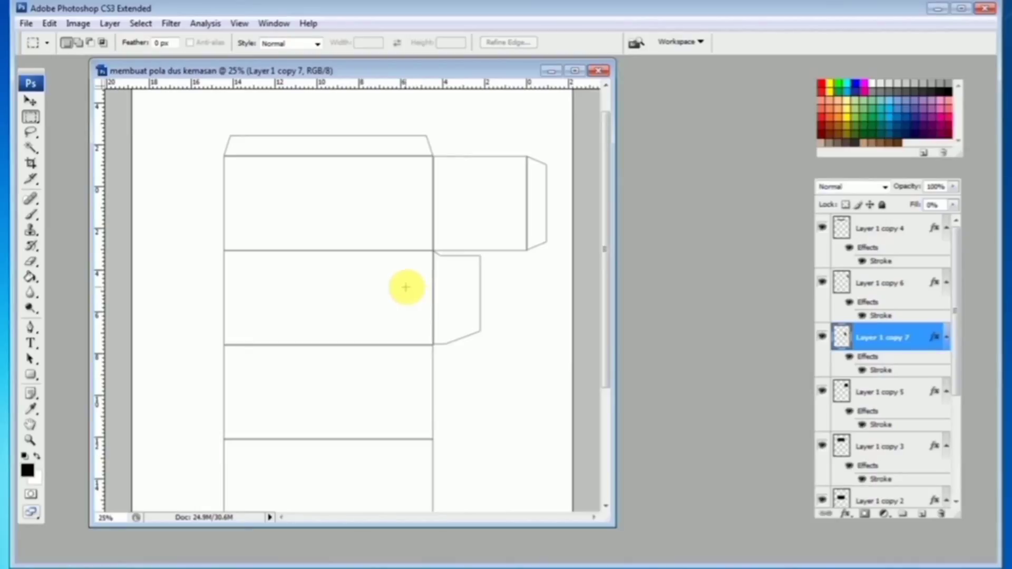
click(30, 100)
ctrl+alt+click(473, 346)
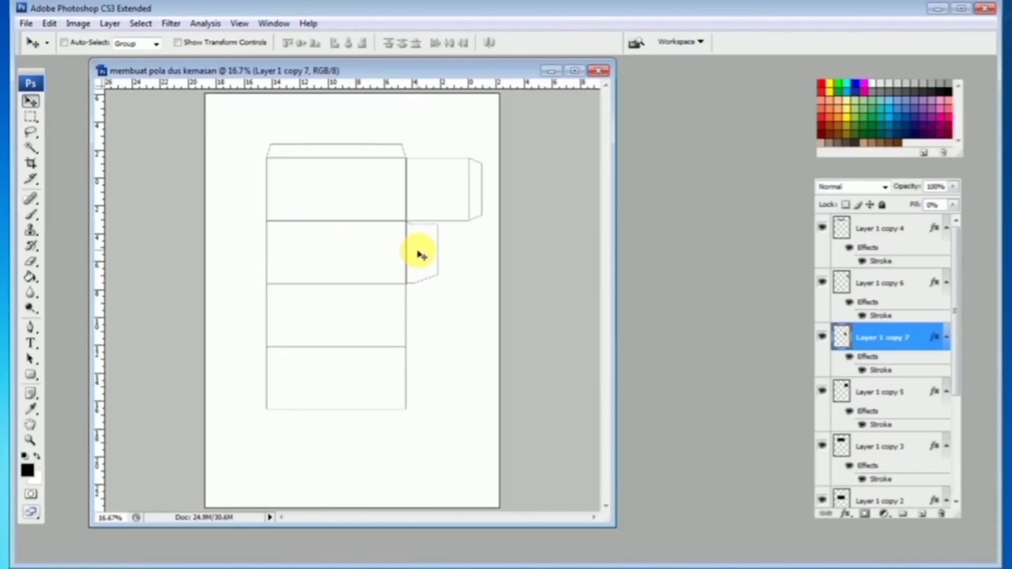
drag(421, 263, 422, 344)
drag(406, 286, 470, 426)
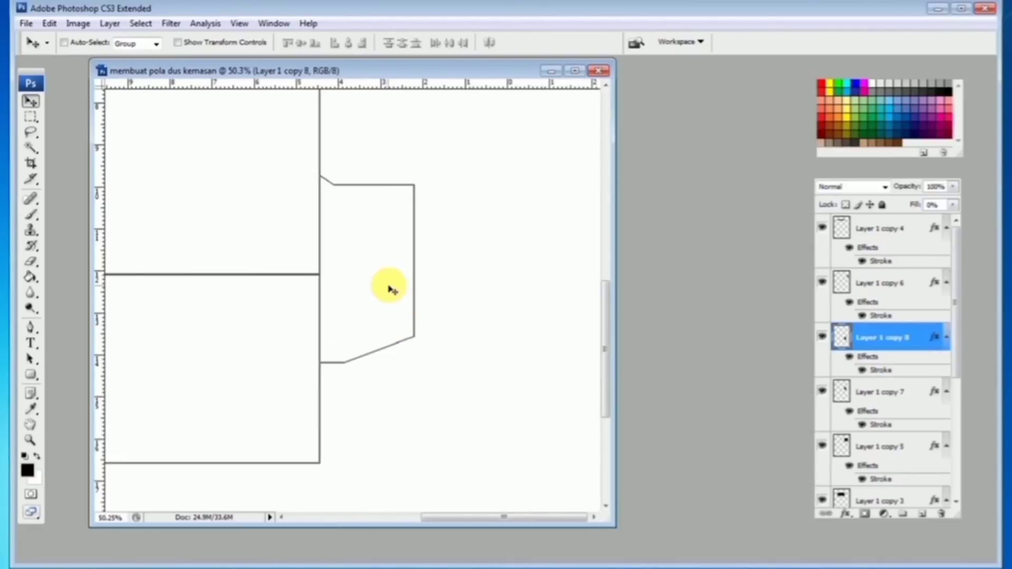
drag(391, 289, 420, 300)
Step: Rotate the copied flap 180° with Free Transform and flip it horizontally
key(ctrl+t)
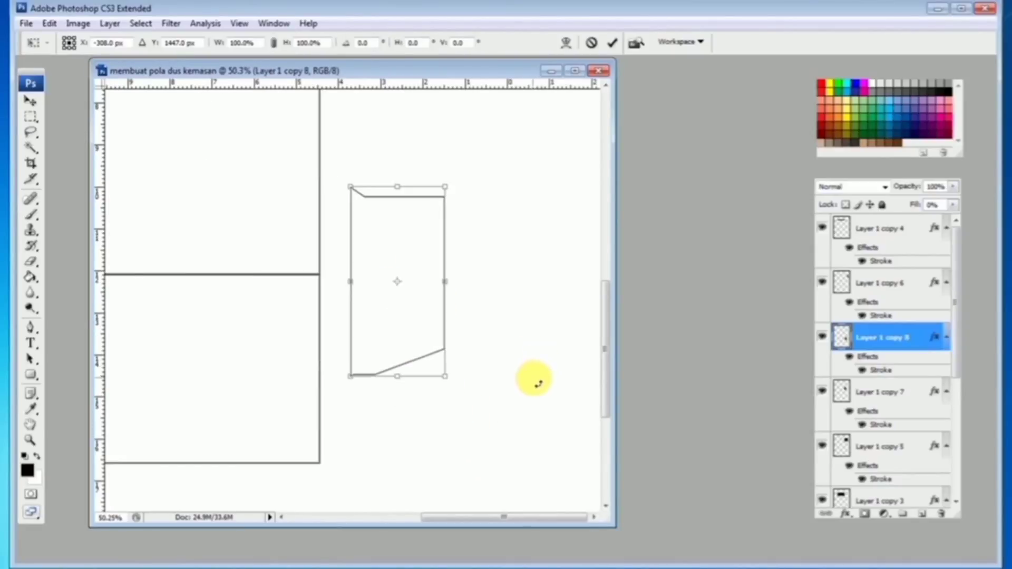
drag(535, 377, 339, 242)
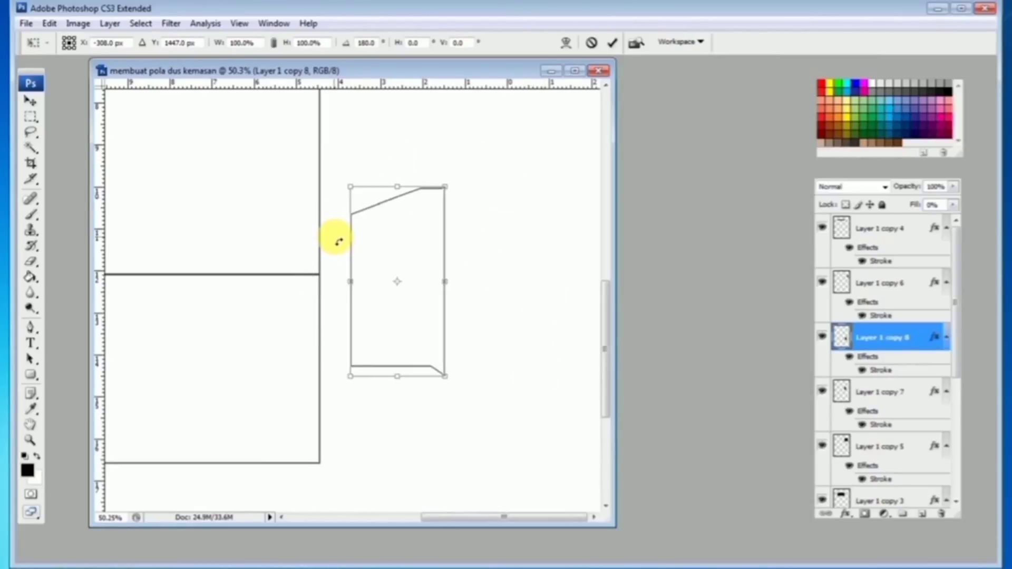
key(Return)
click(50, 24)
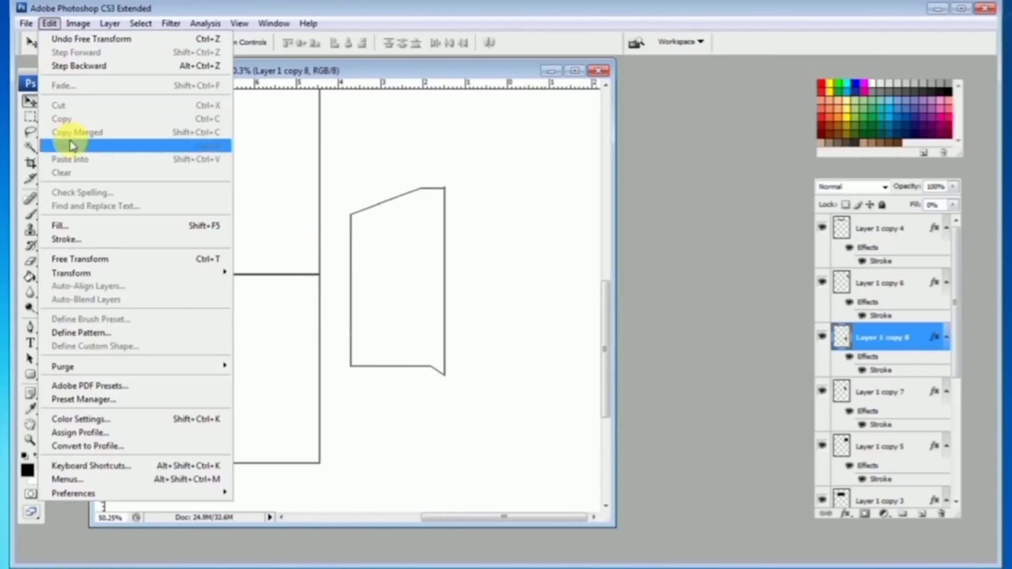
mouse_move(80, 272)
click(293, 431)
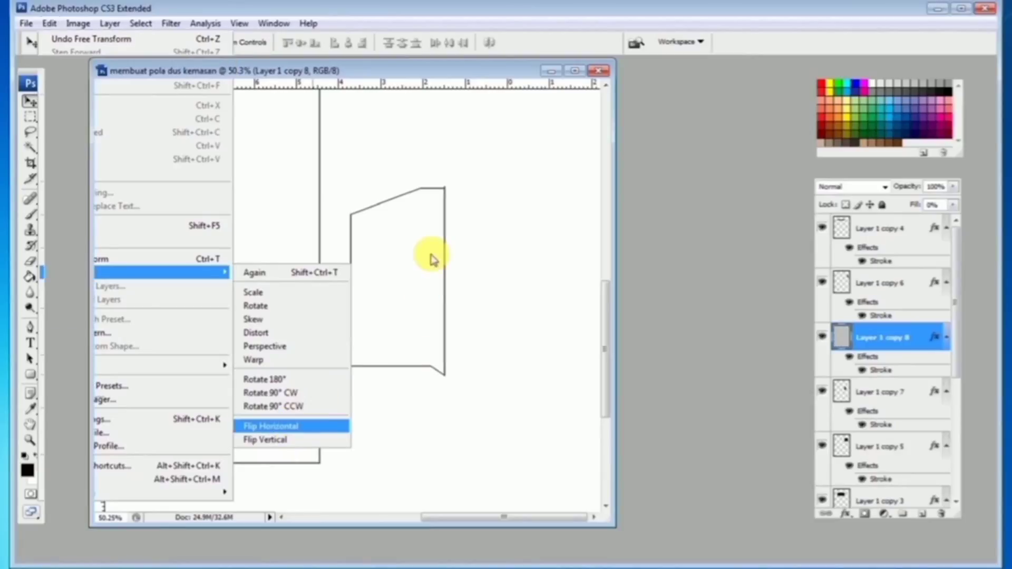
Step: Move the flipped flap against the side edge of the lowest panel and nudge it into line with the panel's upper corner
drag(420, 232, 396, 319)
drag(310, 252, 386, 347)
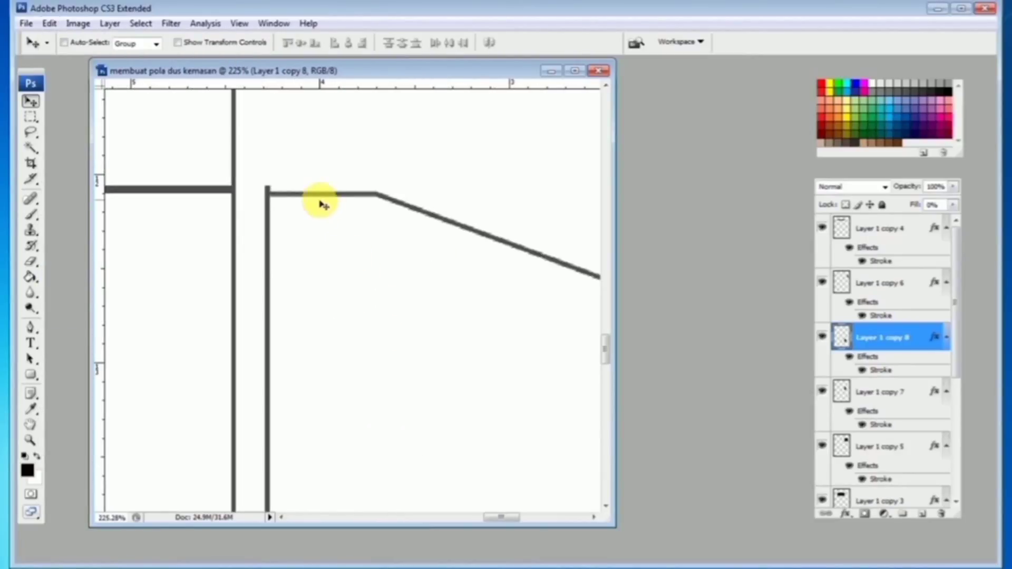
drag(323, 198, 282, 196)
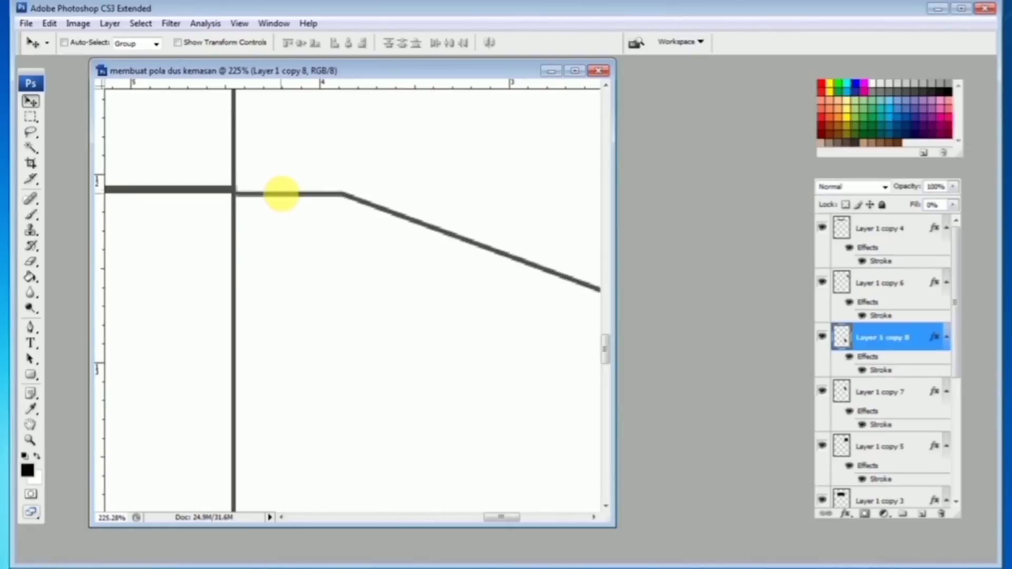
key(Up)
key(Up)
Step: Select the layers of the square side piece, its tapered flap and both half-width flaps, and duplicate them horizontally to the panels' opposite side
key(ctrl+0)
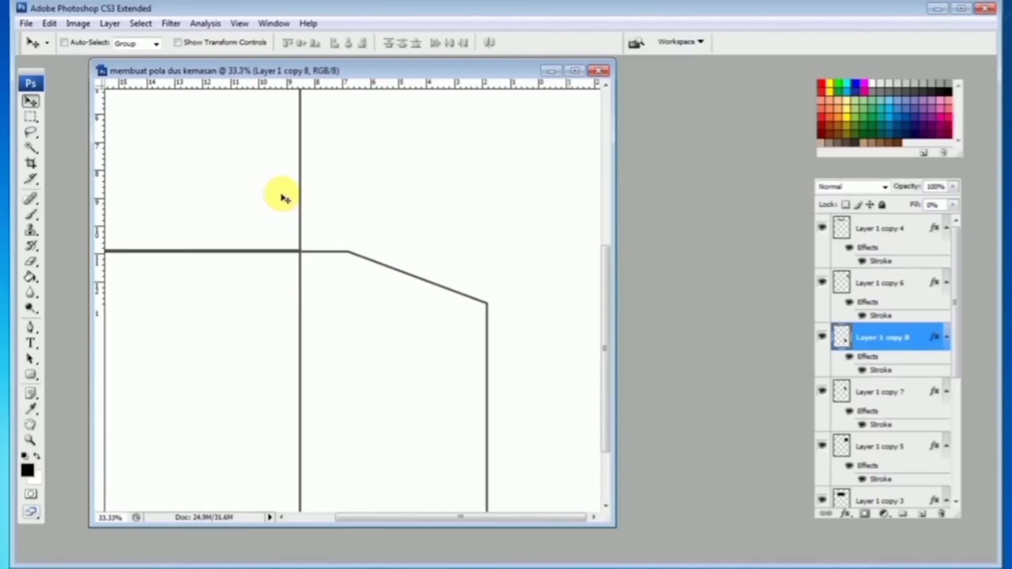
key(ctrl+minus)
key(ctrl+minus)
alt+click(323, 240)
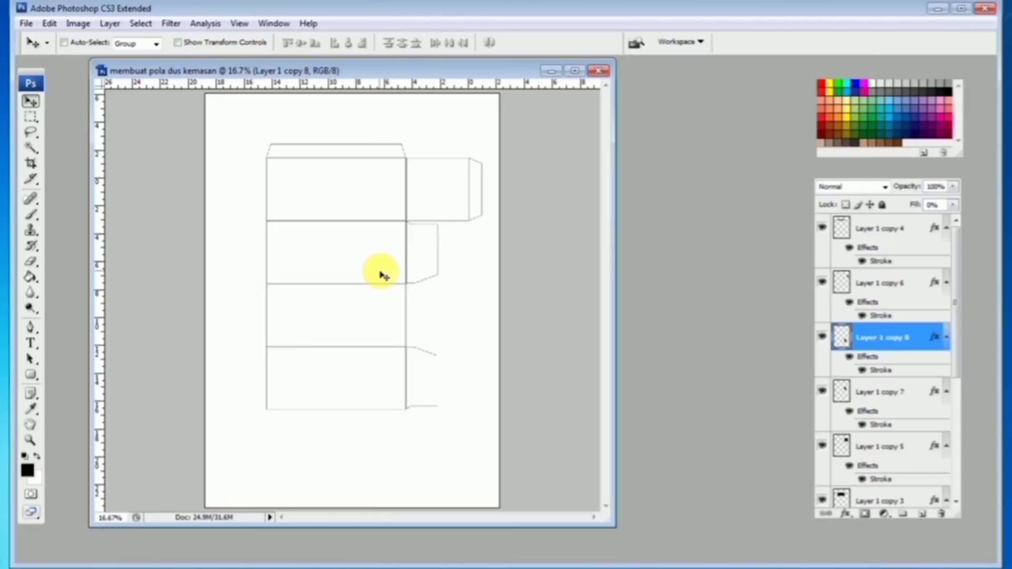
ctrl+click(426, 313)
alt+click(448, 311)
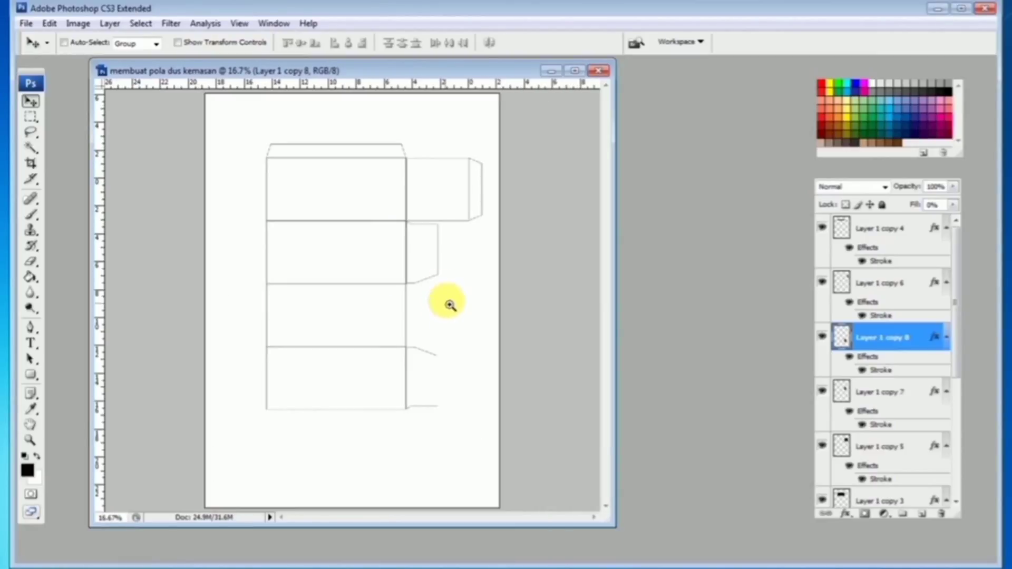
ctrl+click(429, 266)
ctrl+shift+click(426, 361)
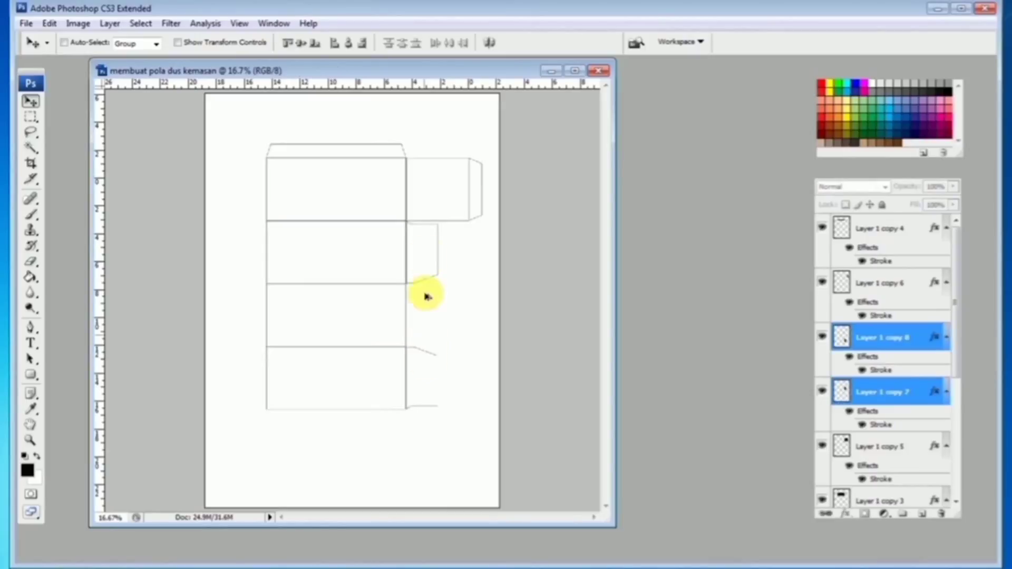
ctrl+shift+click(444, 194)
ctrl+shift+click(476, 183)
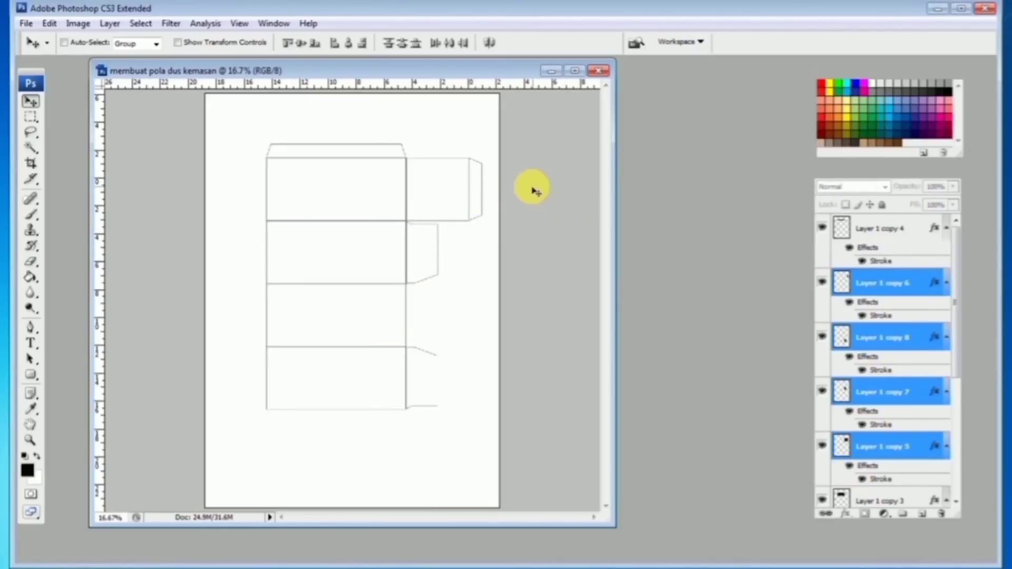
drag(458, 186, 312, 190)
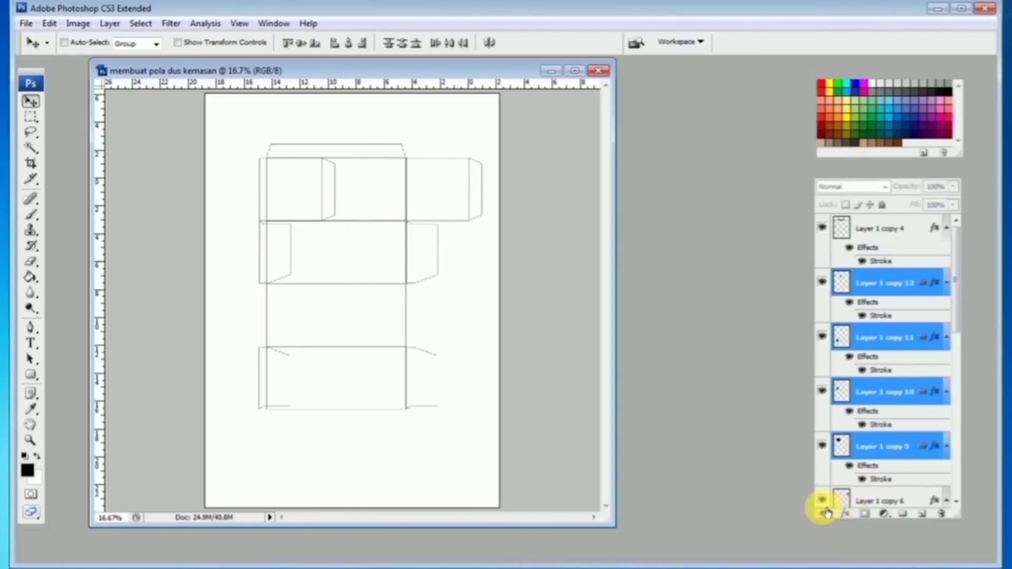
Step: Enlarge the document window and rotate the linked copies of the side pieces 180° with Free Transform
ctrl+click(344, 242)
drag(609, 525, 817, 565)
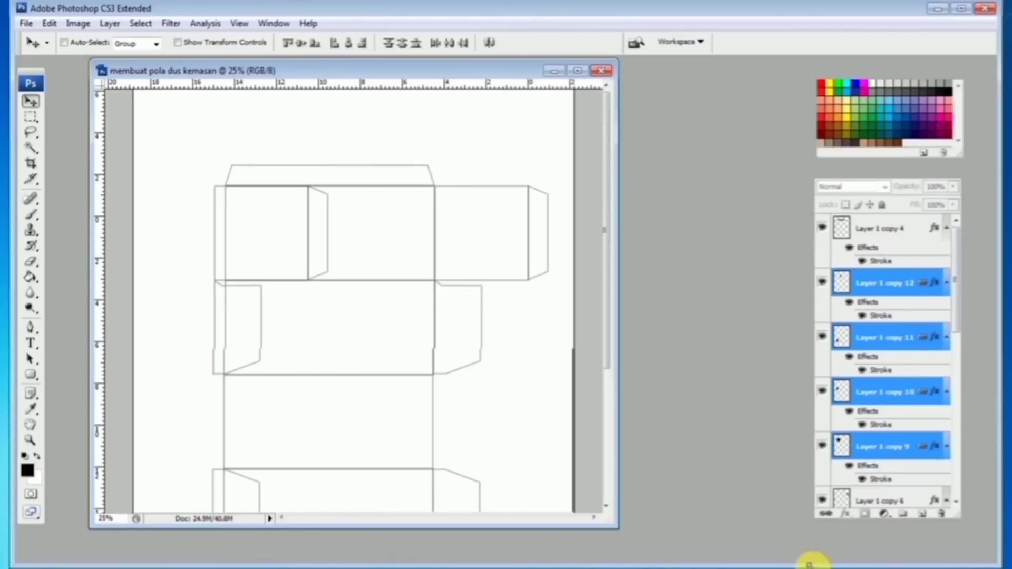
drag(475, 365, 343, 271)
key(ctrl+t)
key(ctrl+minus)
key(Return)
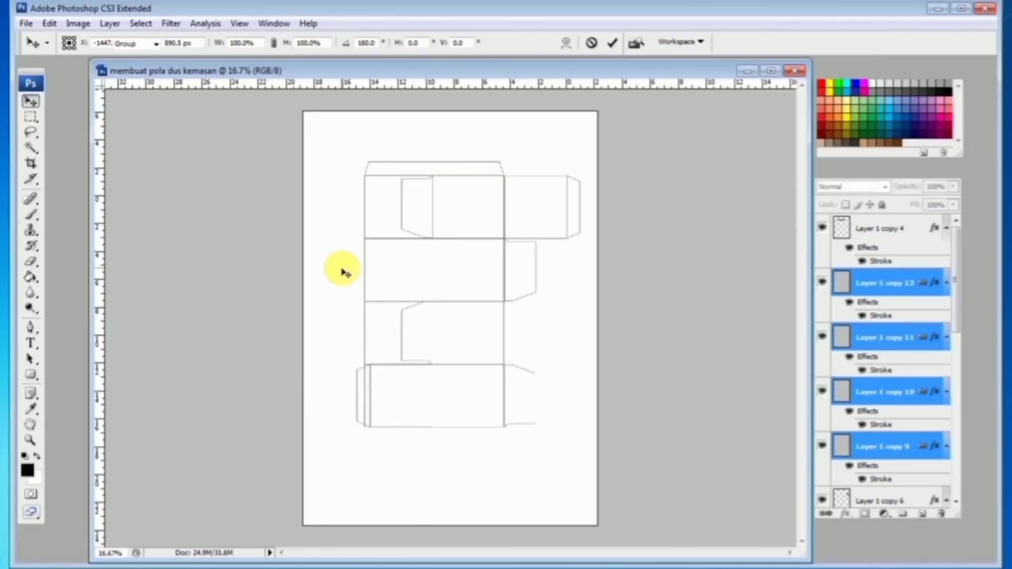
Step: Move the rotated side pieces against the panels' free side edge, with the square piece aligned to the lowest panel's bottom edge
drag(444, 315, 388, 451)
drag(423, 253, 367, 249)
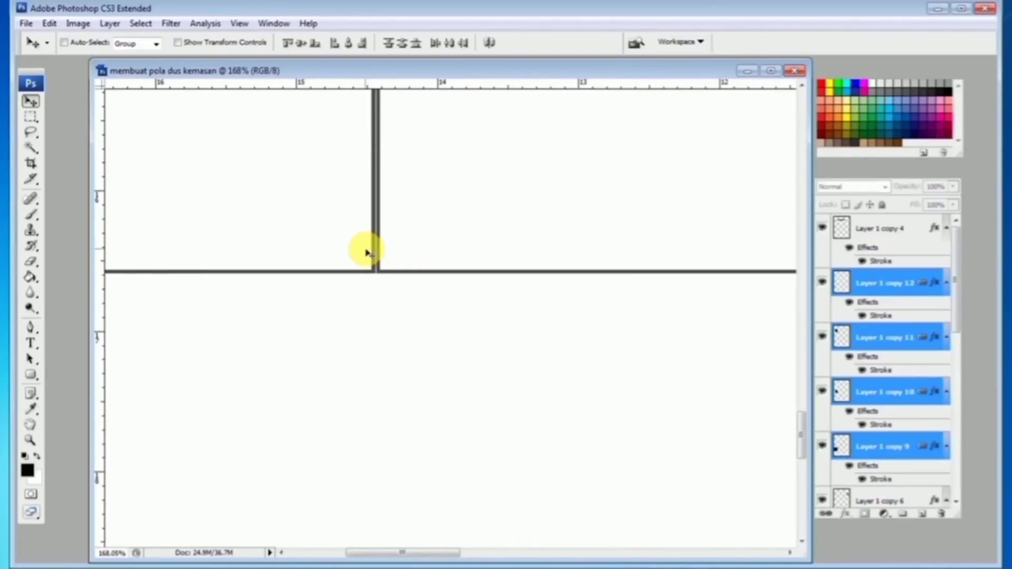
ctrl+alt+click(367, 250)
ctrl+alt+click(367, 249)
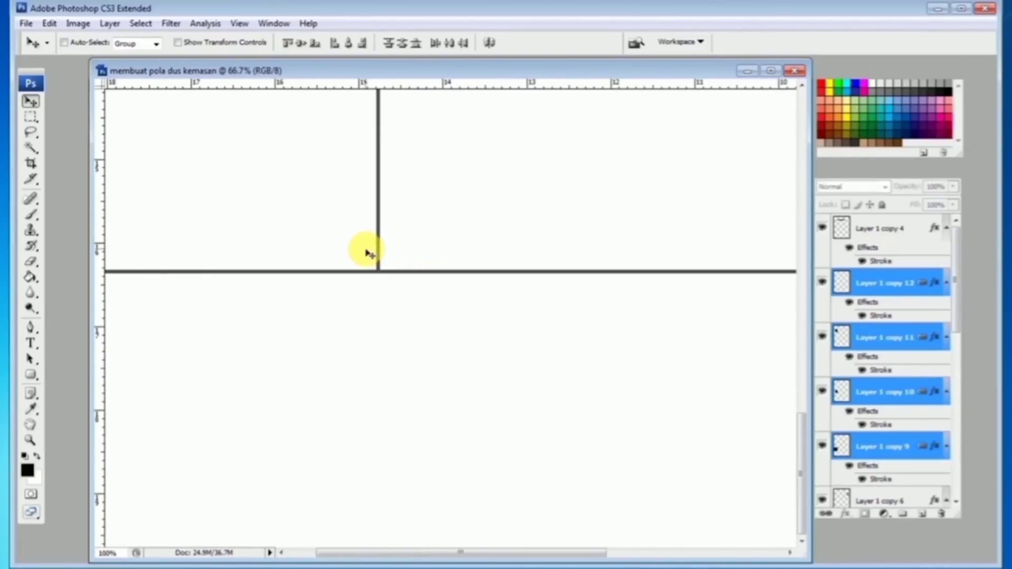
ctrl+alt+click(368, 251)
ctrl+alt+click(368, 251)
ctrl+alt+click(438, 286)
ctrl+alt+click(439, 287)
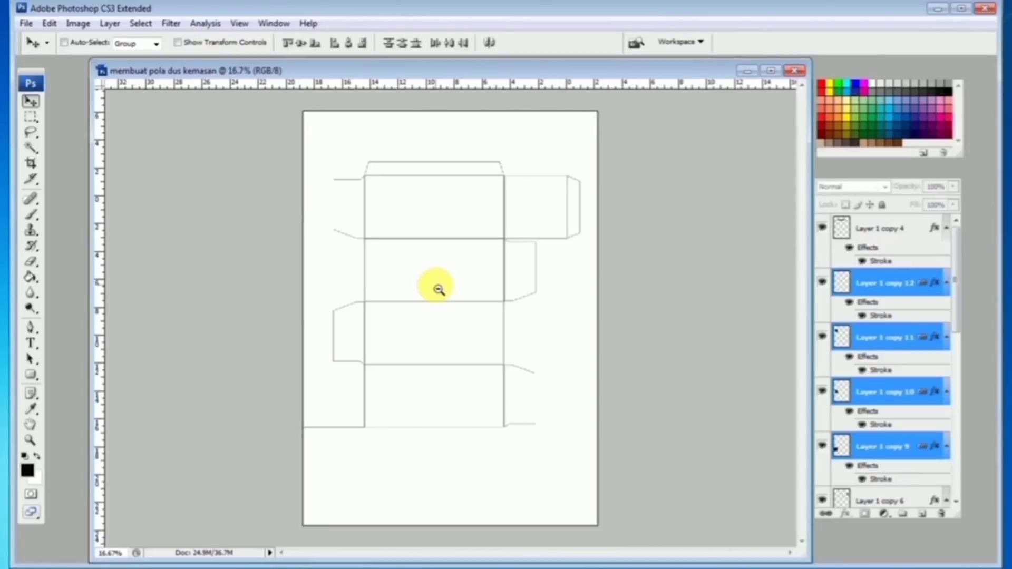
ctrl+alt+click(437, 288)
Step: Select all the pattern layers above the background, move the whole box pattern down towards the page centre and nudge it sideways
click(916, 238)
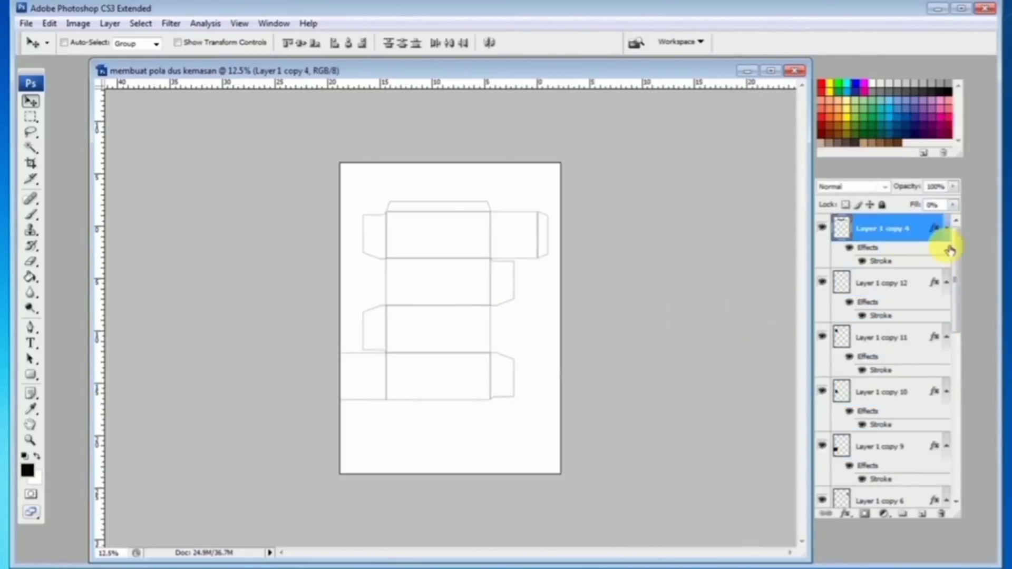
drag(954, 264, 965, 486)
shift+click(916, 447)
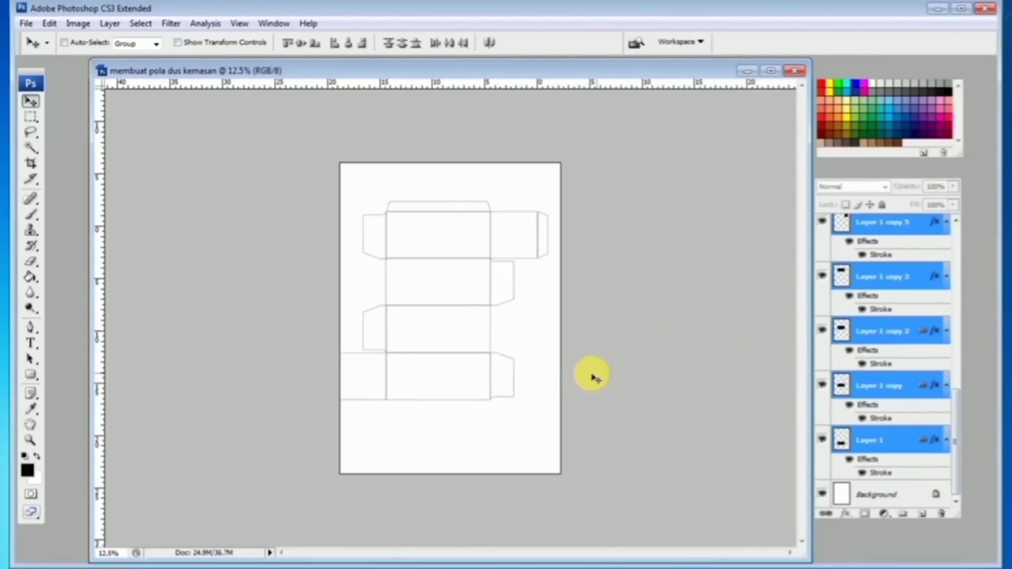
drag(492, 368, 501, 380)
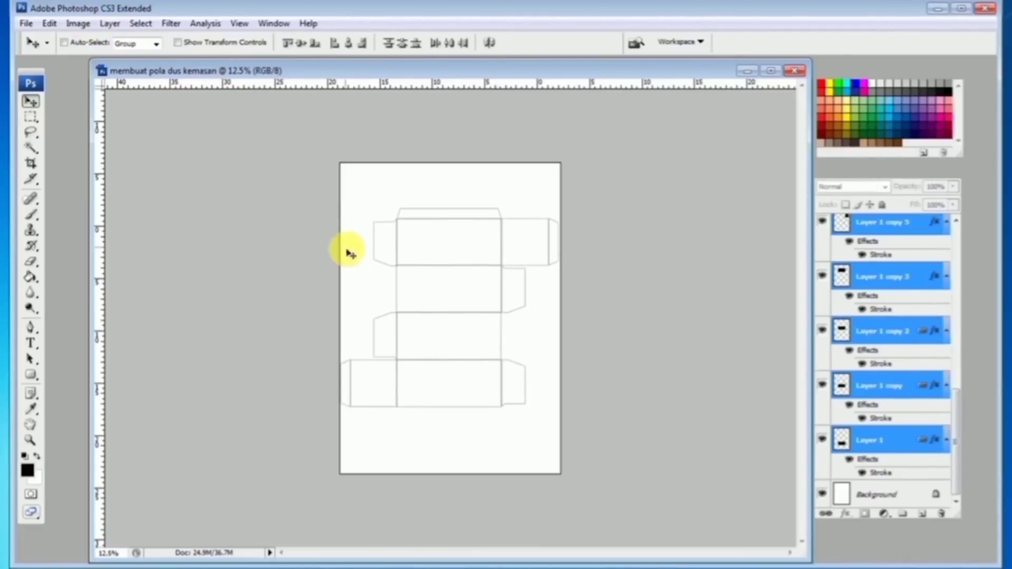
key(Right)
key(Right)
key(Left)
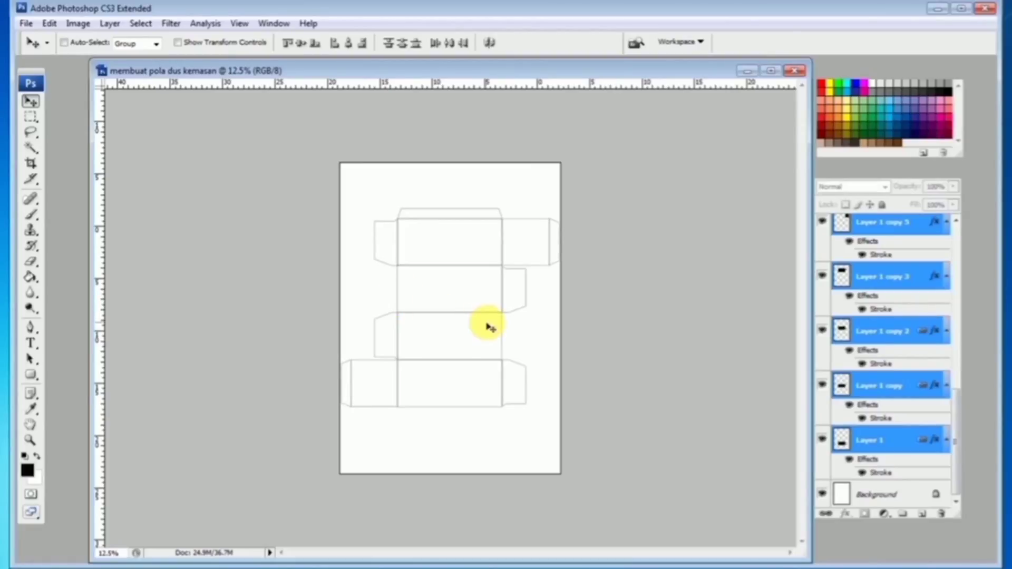
Step: Enlarge the canvas width by 5 cm relative to its current size, keeping the anchor centred
key(ctrl+plus)
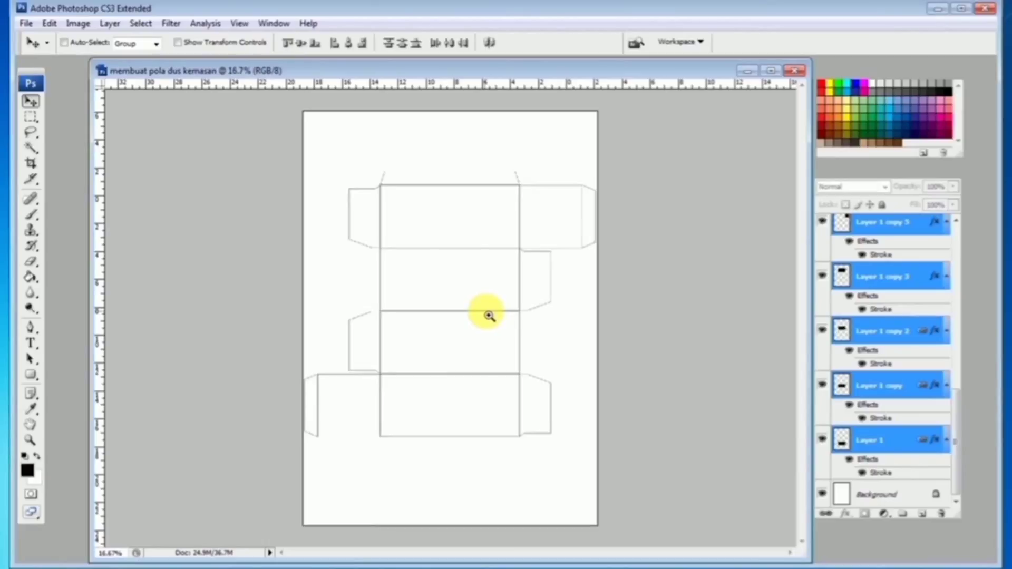
key(ctrl+plus)
key(ctrl+minus)
click(80, 23)
click(121, 142)
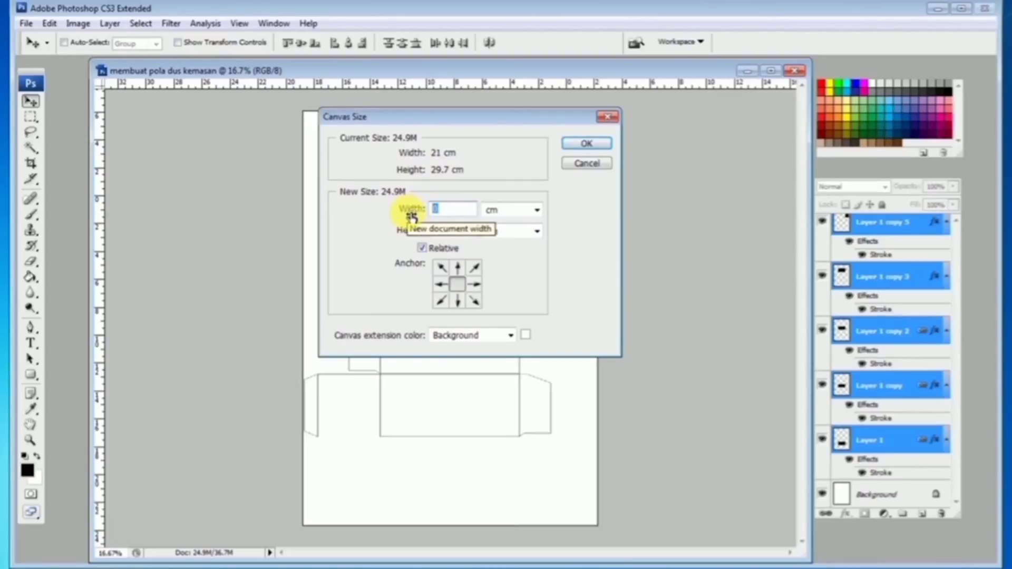
text(5)
click(590, 144)
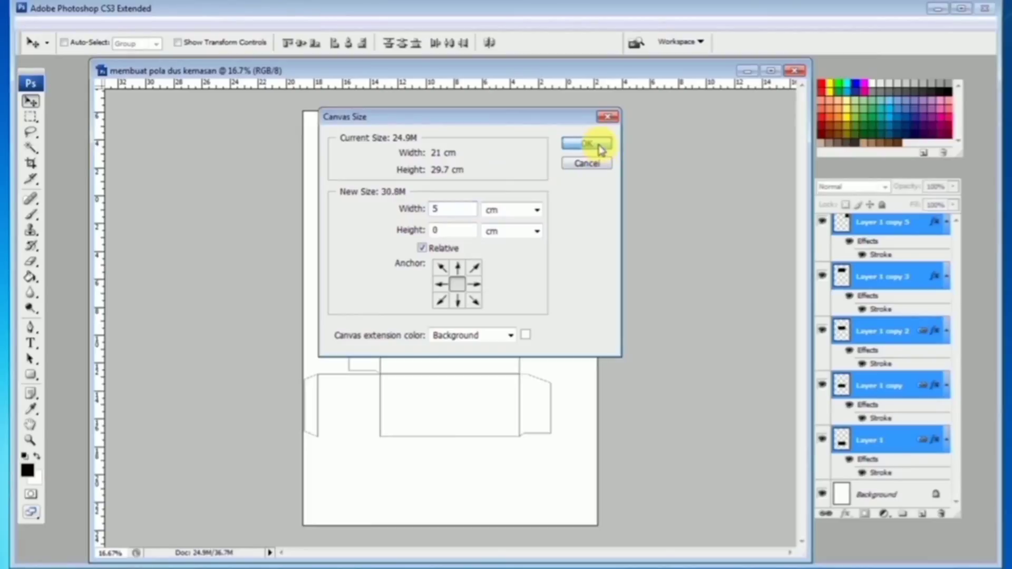
Step: Merge all the selected pattern layers into one layer and check it by hiding and showing it
key(ctrl+minus)
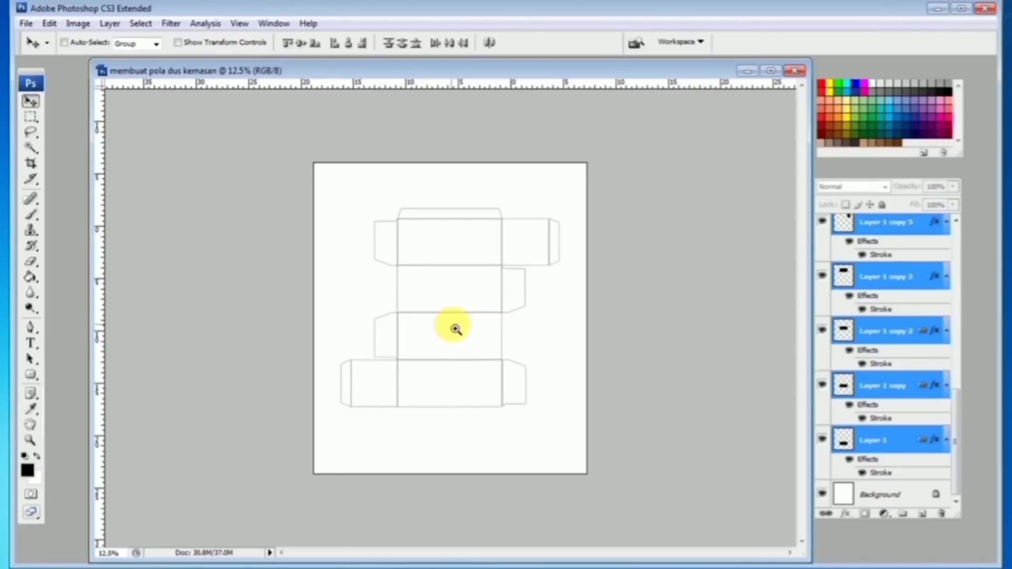
ctrl+click(453, 330)
ctrl+click(454, 330)
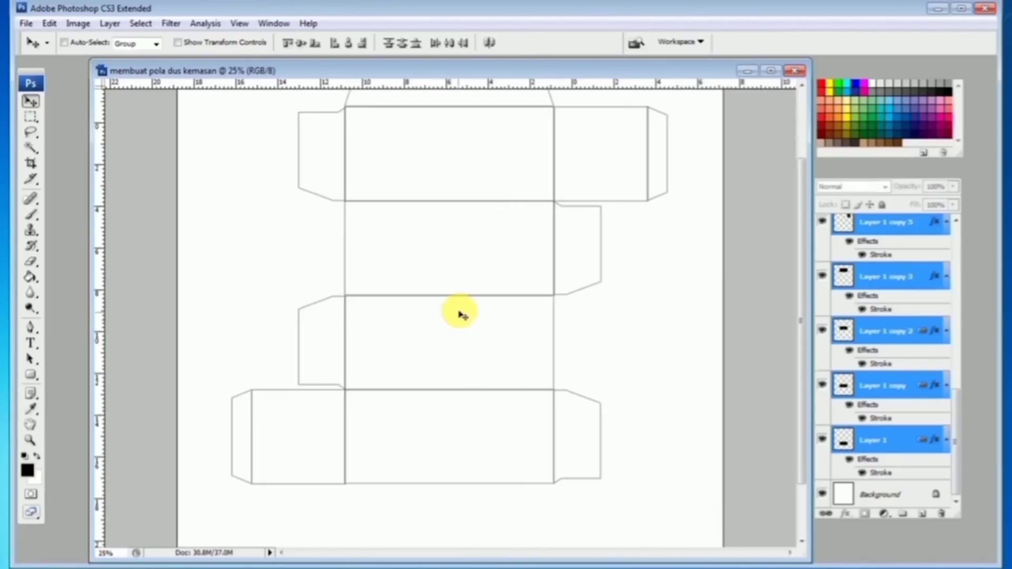
scroll(457, 322, up, 1)
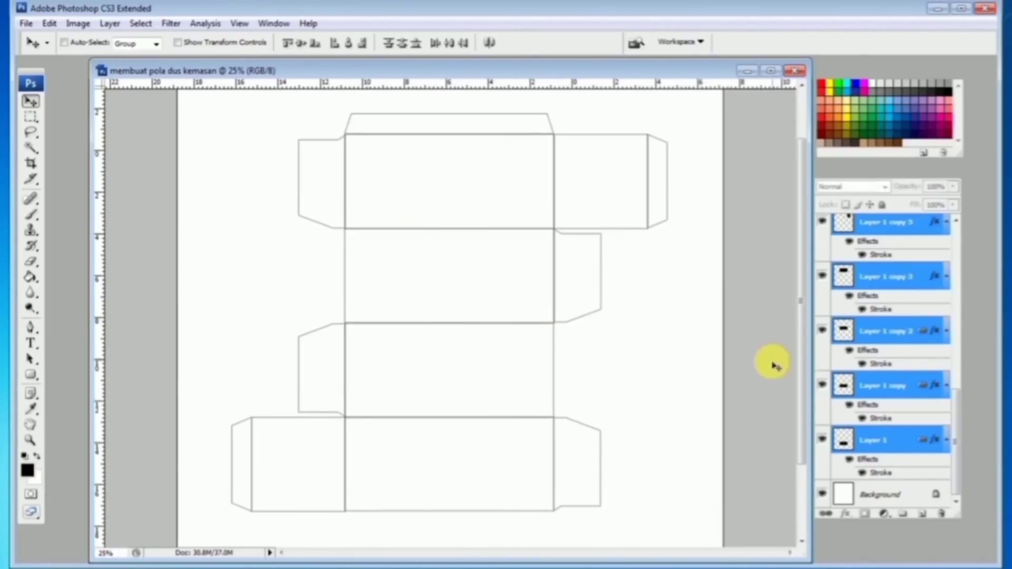
click(955, 327)
drag(955, 327, 955, 463)
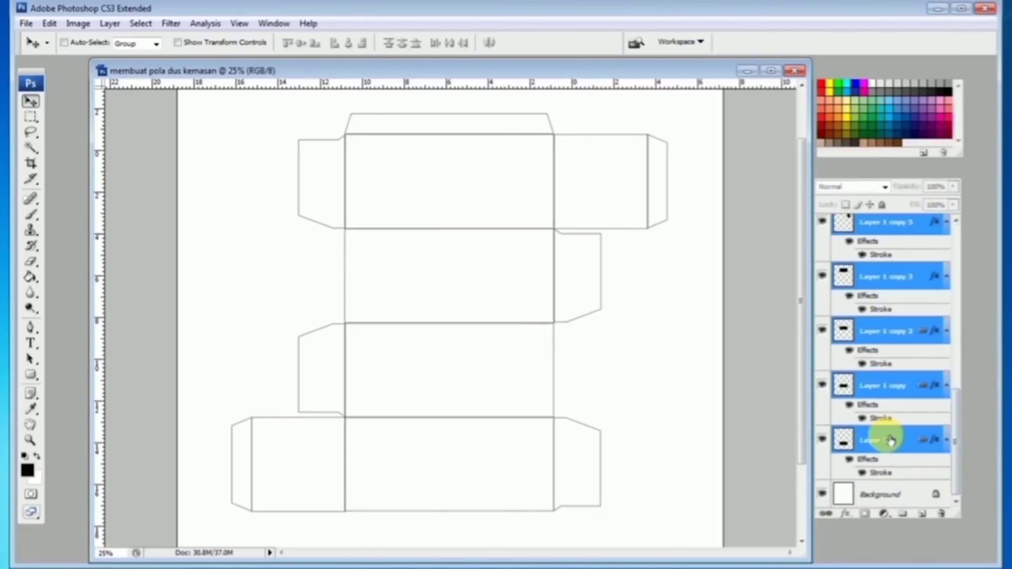
key(ctrl+e)
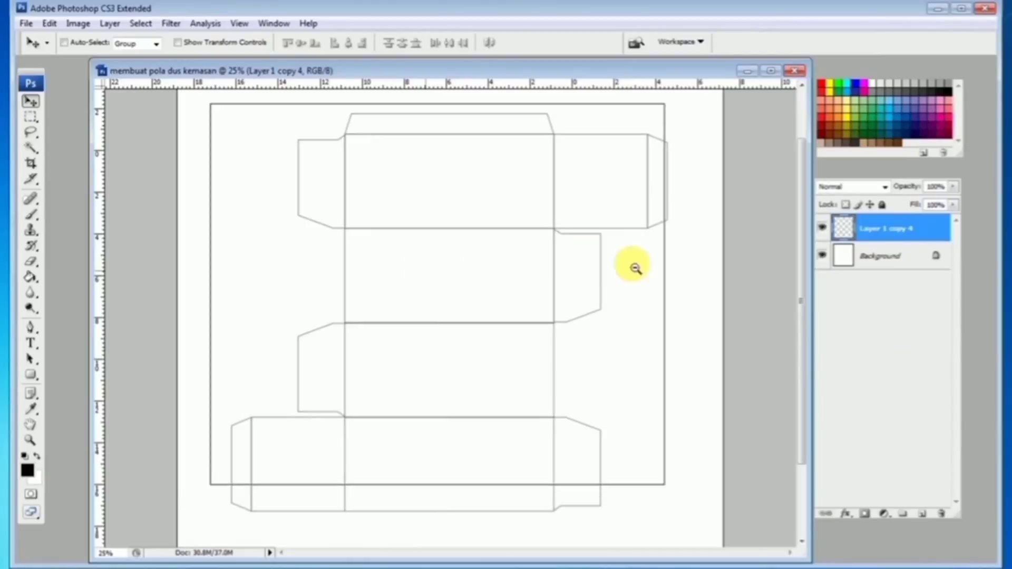
alt+click(635, 268)
click(823, 228)
click(823, 229)
ctrl+click(484, 267)
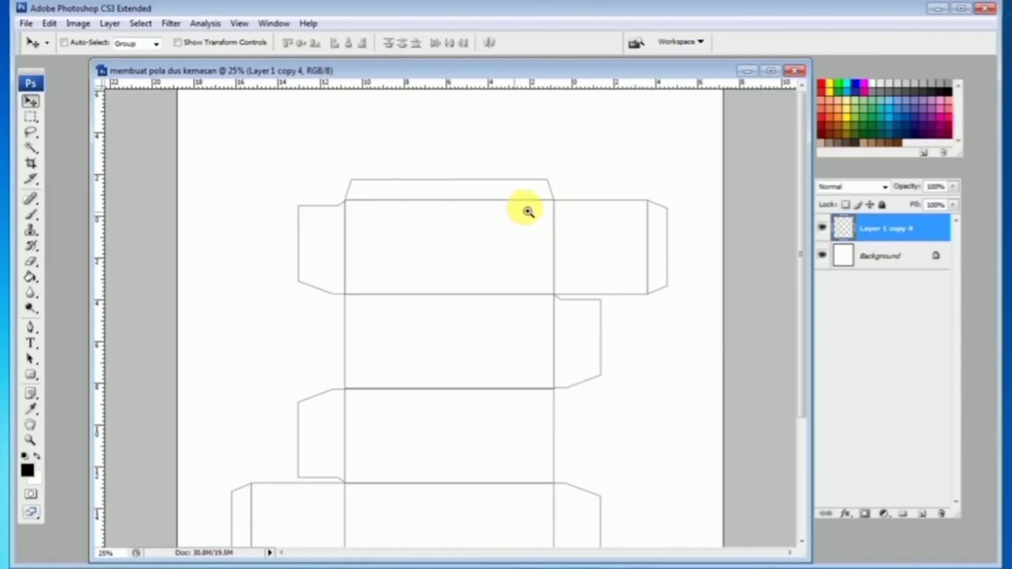
Step: Start a Pen tool path slightly outside the pattern, along the top flap and around the upper square side piece with its tapered flap
scroll(570, 240, down, 2)
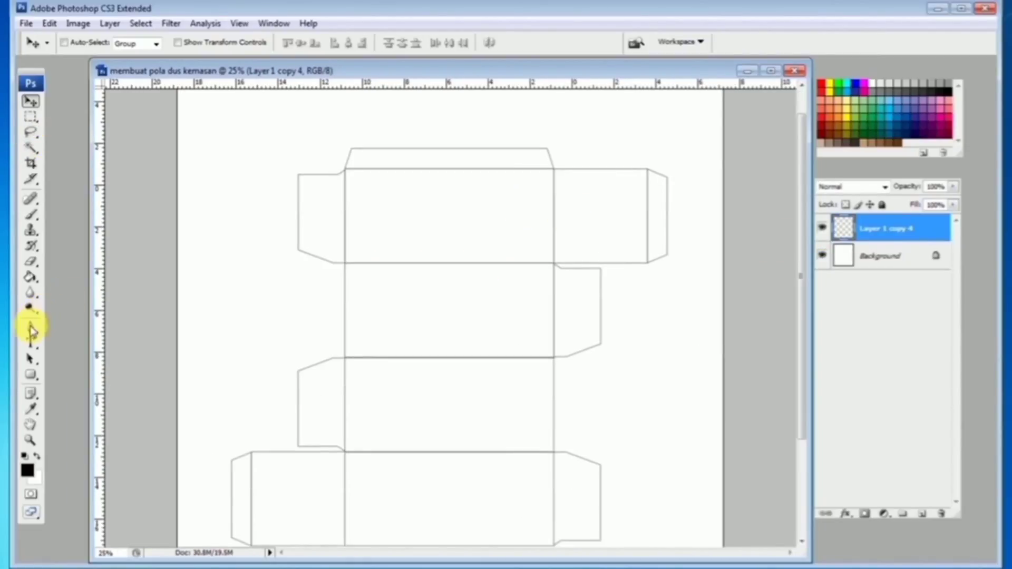
click(30, 330)
ctrl+click(543, 211)
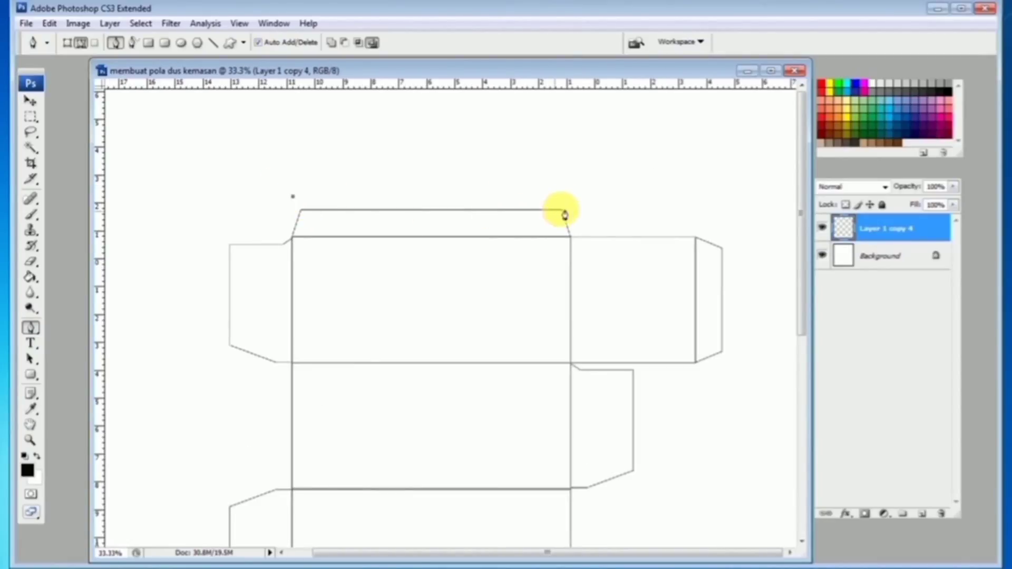
click(572, 196)
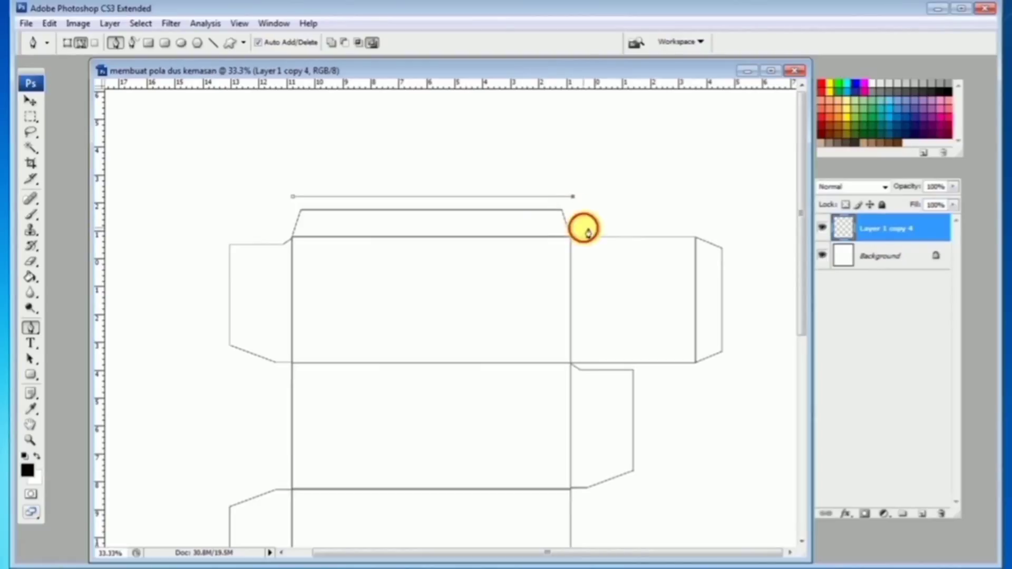
click(583, 228)
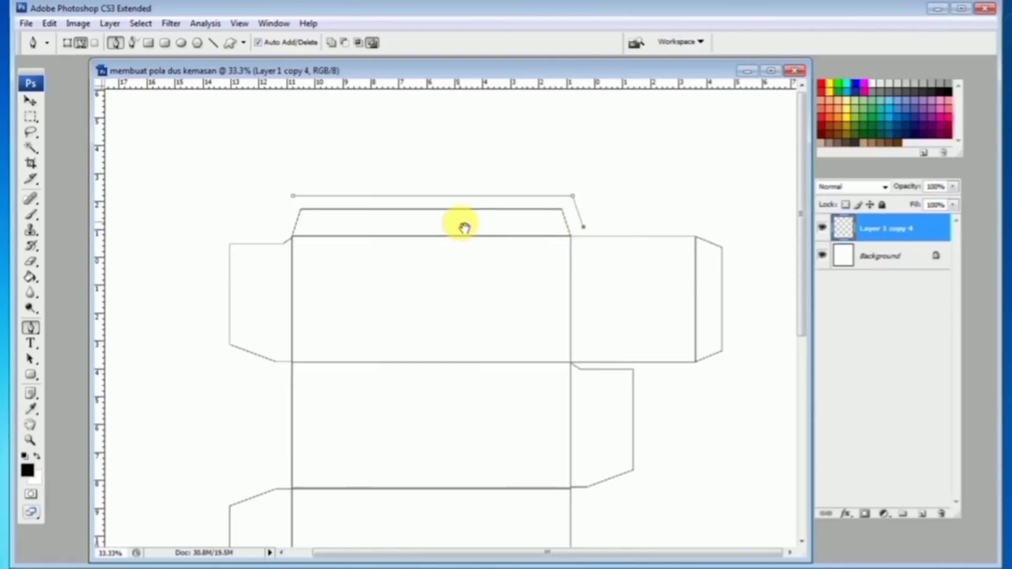
click(696, 226)
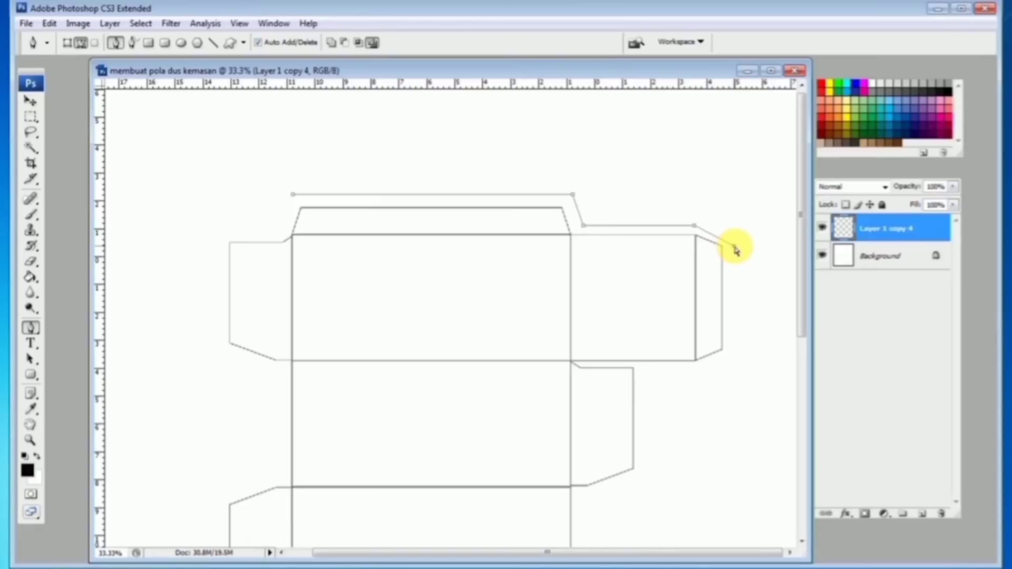
click(732, 355)
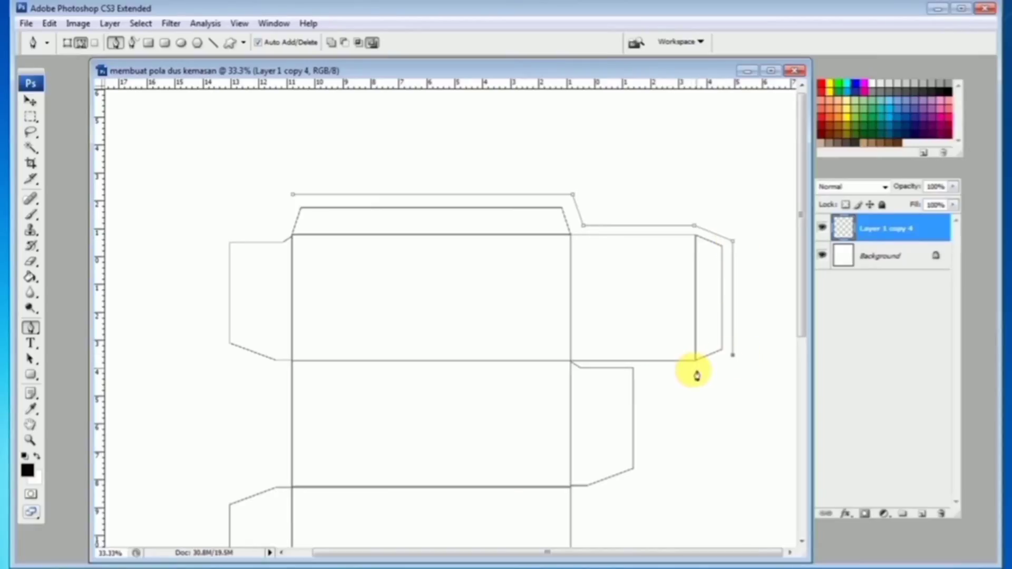
click(696, 374)
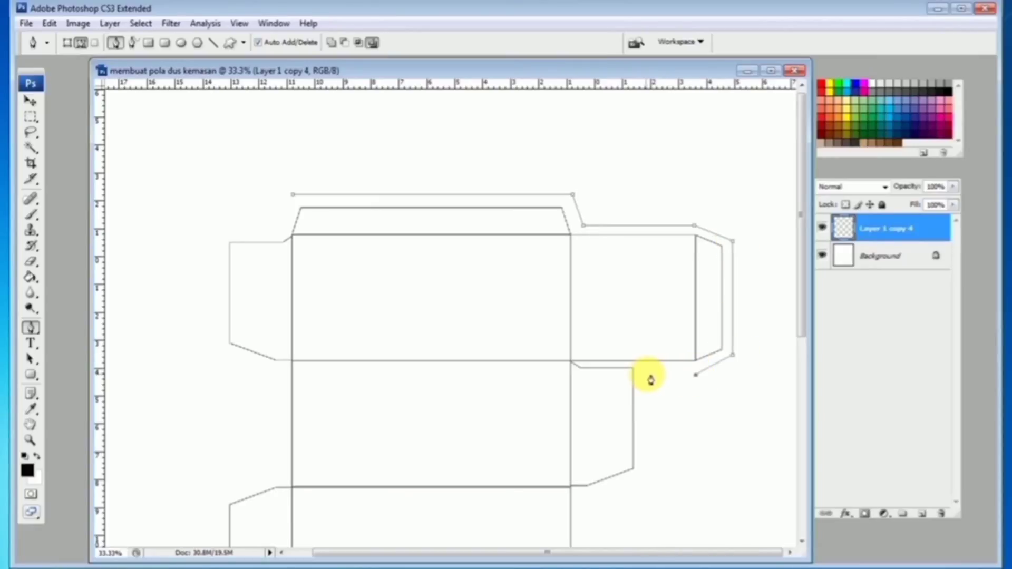
click(643, 374)
Step: Continue the path down around both right-hand half-width flaps and along just below the pattern's bottom edge
scroll(640, 183, down, 5)
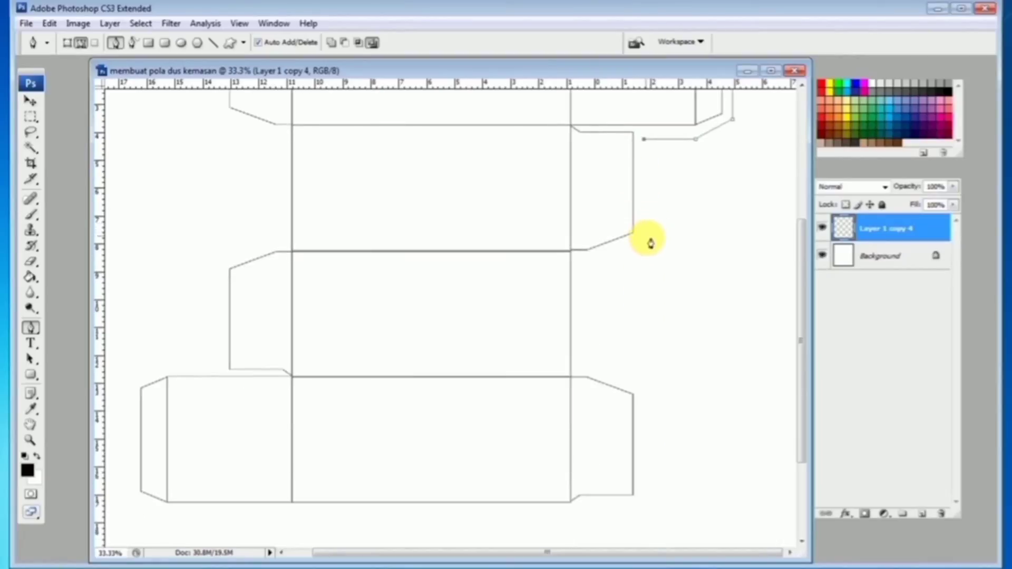
click(643, 237)
click(583, 264)
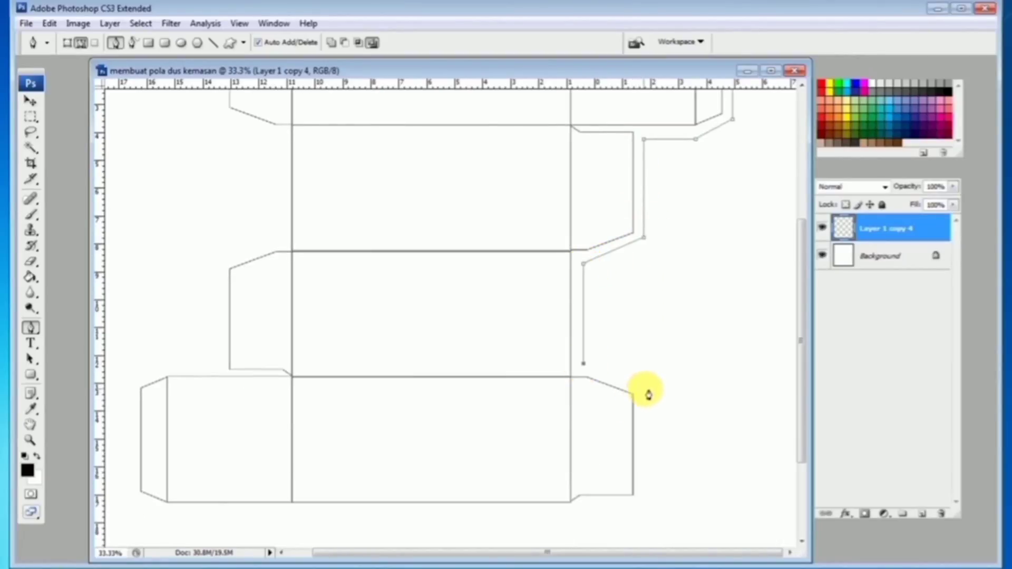
click(643, 506)
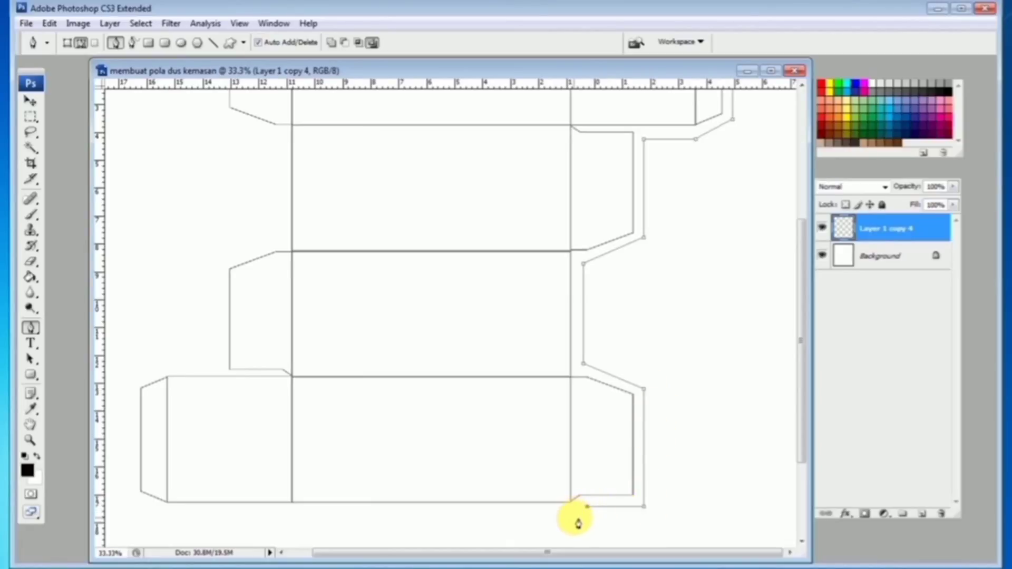
click(166, 518)
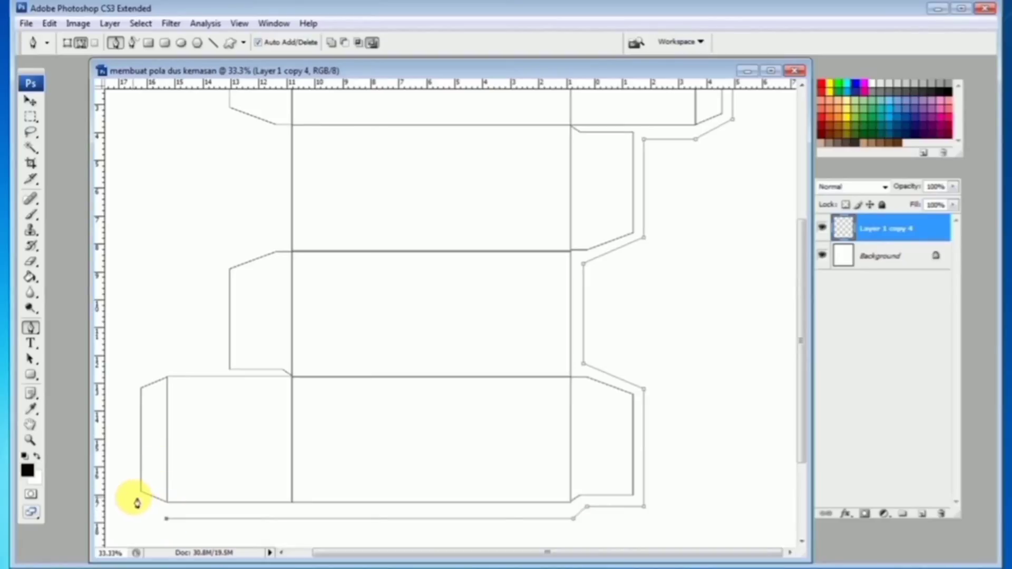
Step: Continue the path around the lower square side piece's tapered flap and up past the third panel's left-hand half-width flap
click(130, 384)
click(170, 365)
click(219, 366)
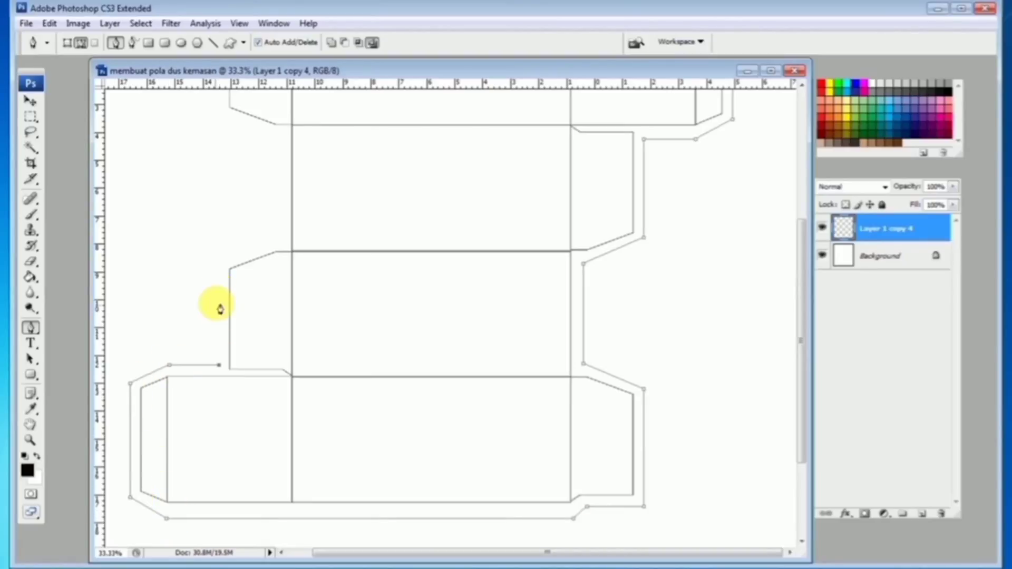
click(219, 263)
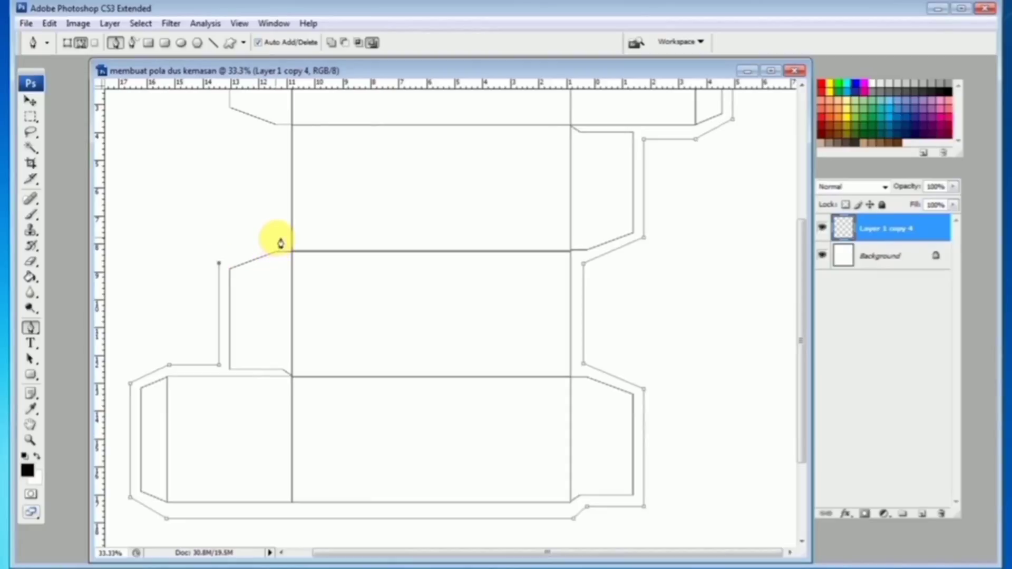
click(275, 238)
click(276, 138)
Step: Continue the path around the top panel's left-hand half-width flap and close it at the starting point above the top flap
scroll(267, 223, up, 4)
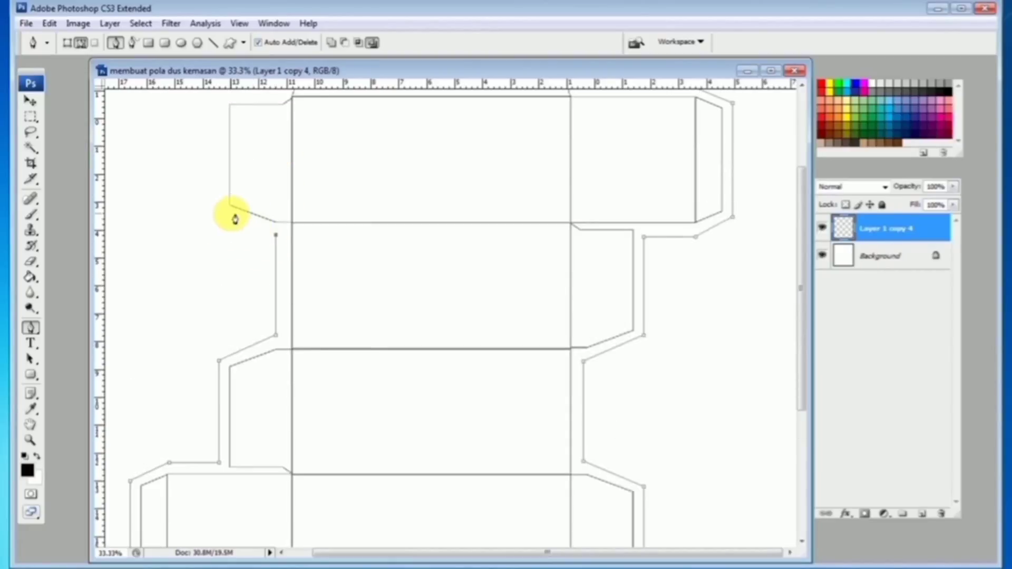
scroll(224, 216, up, 5)
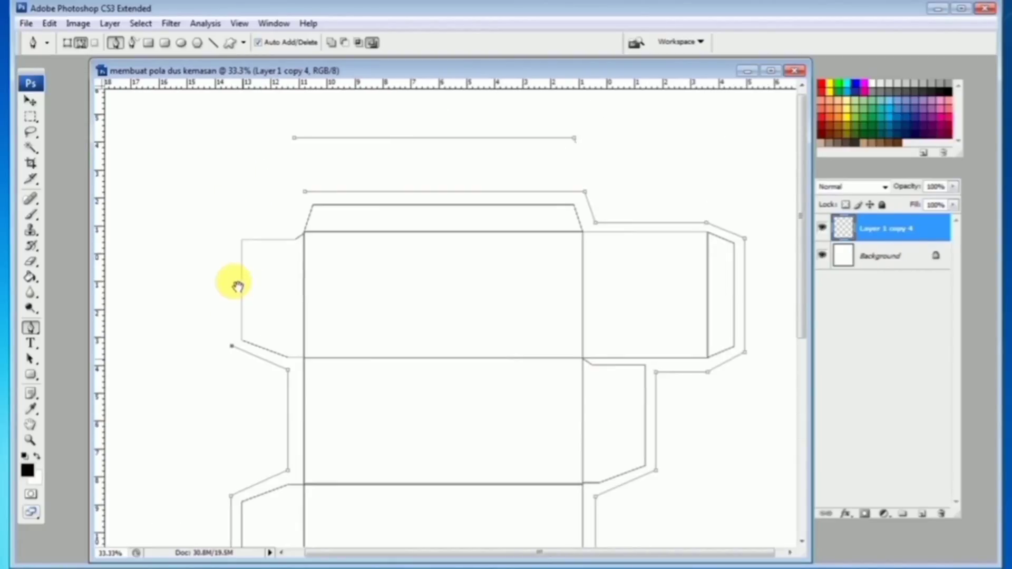
click(233, 227)
click(295, 228)
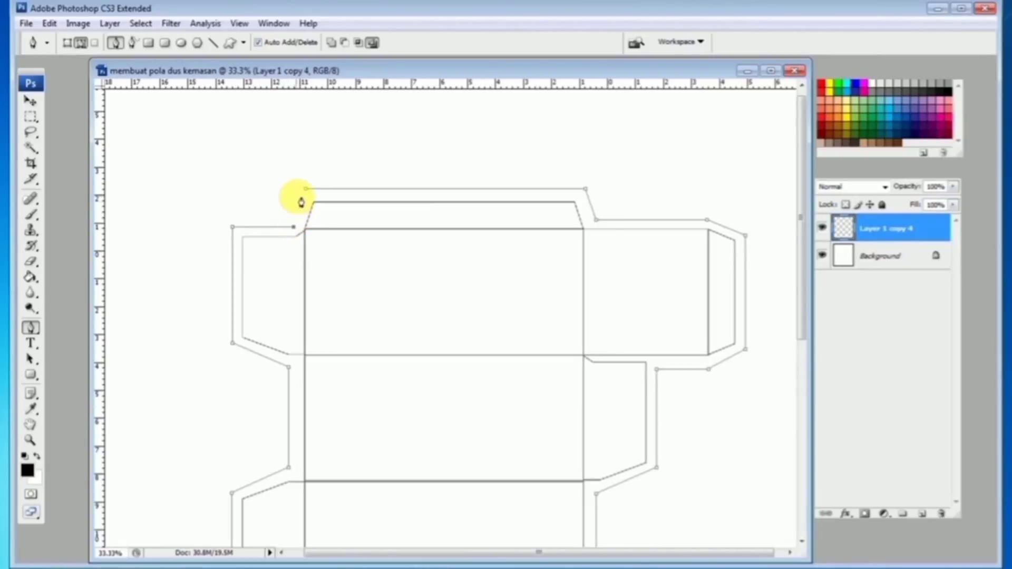
Step: Load the work path around the pattern as a selection and return to the layers list
key(ctrl+minus)
key(ctrl+minus)
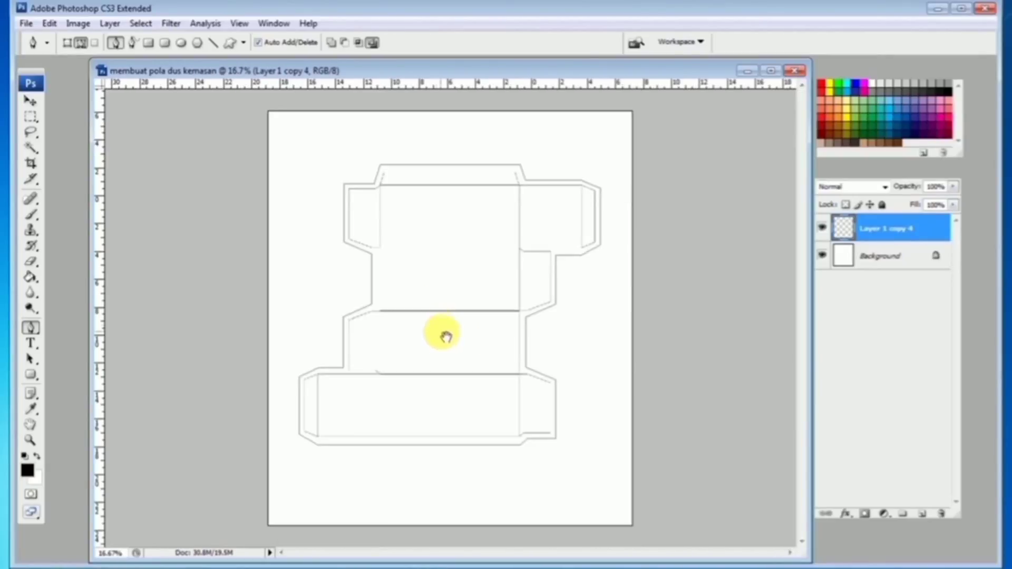
ctrl+click(505, 296)
click(914, 173)
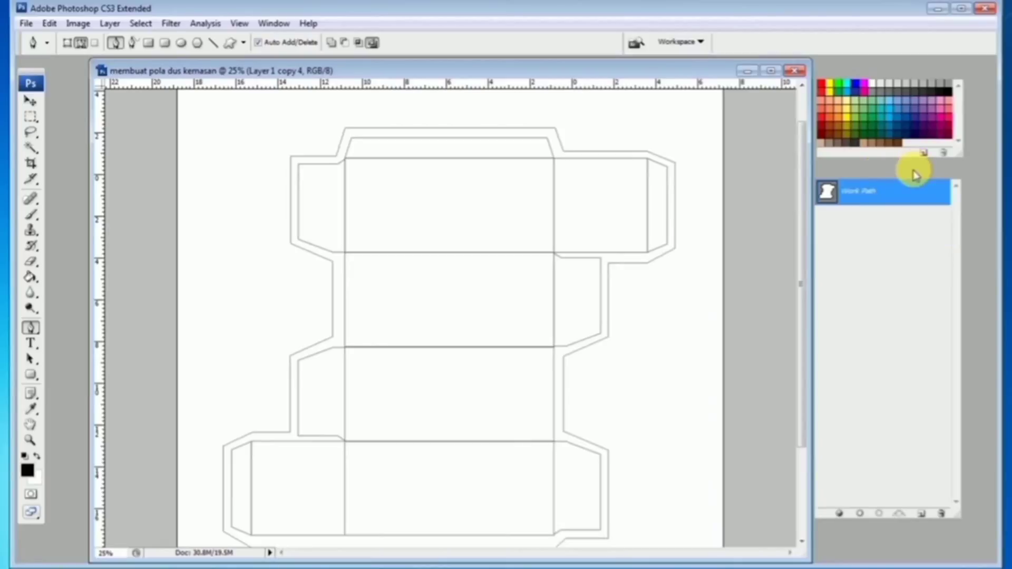
ctrl+click(888, 194)
click(836, 172)
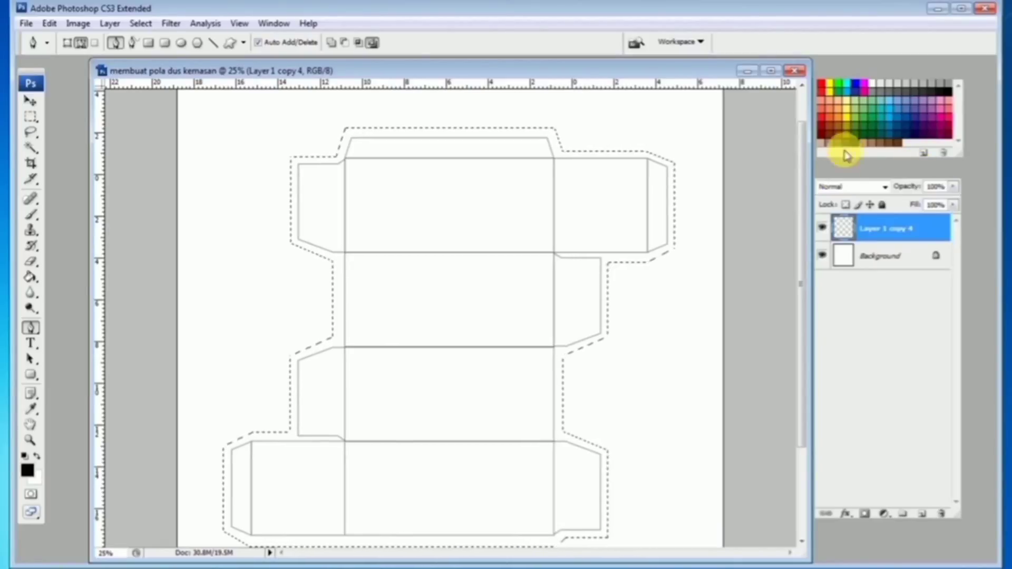
Step: Fill the offset outline selection with light blue on a new layer
click(890, 102)
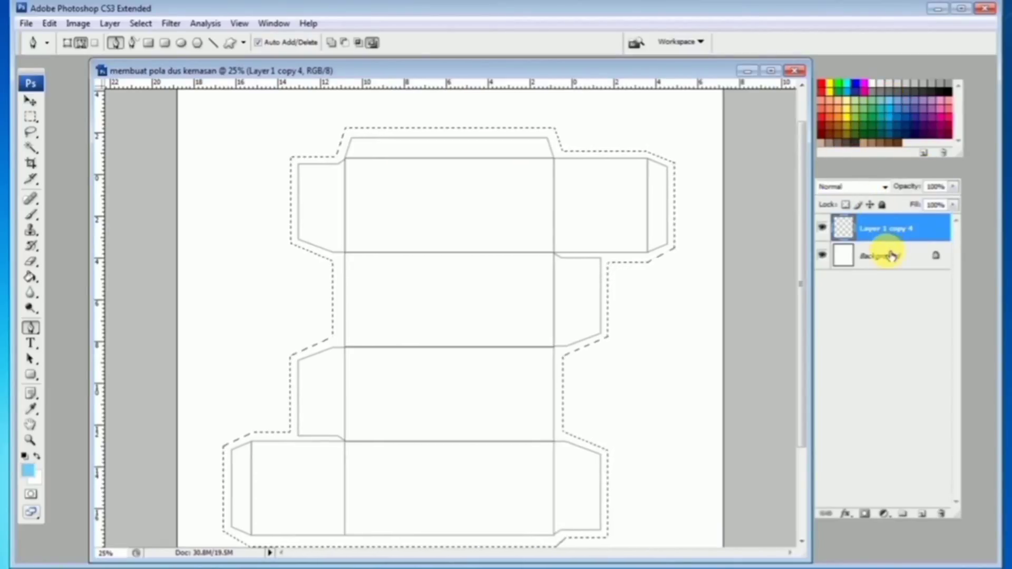
click(922, 514)
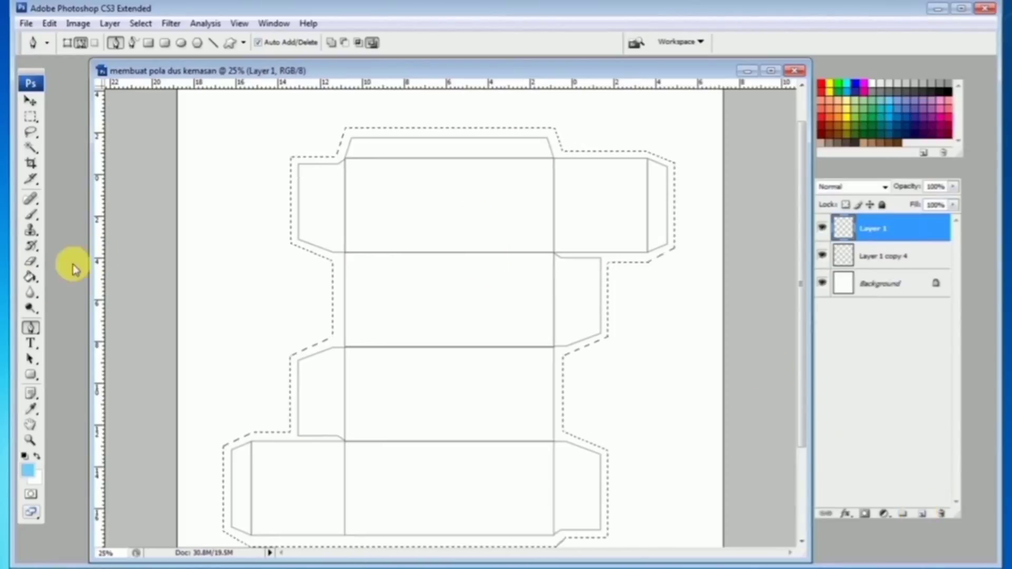
click(30, 277)
click(305, 235)
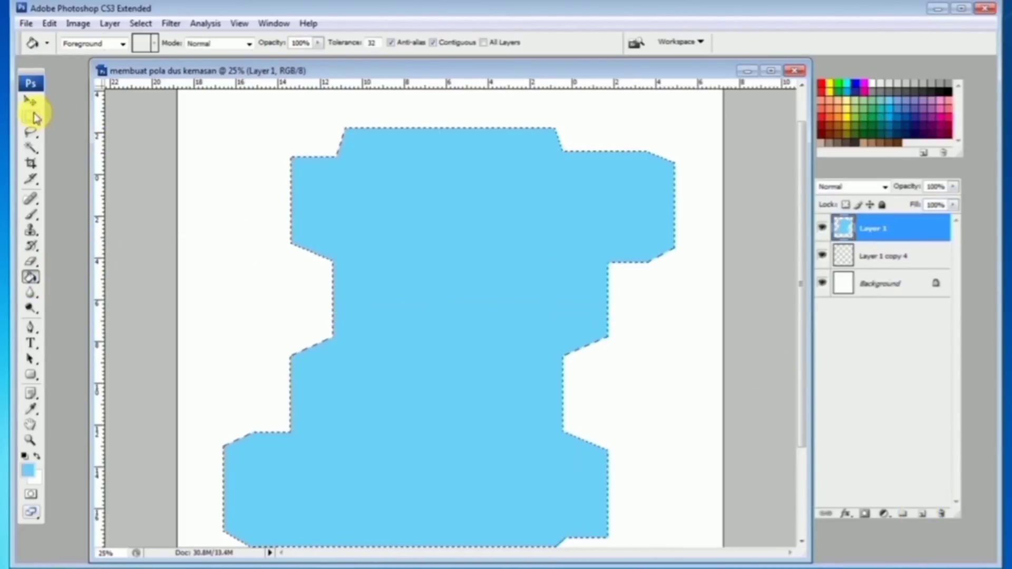
Step: Deselect the outline and place the blue fill layer beneath the pattern's line layer
click(31, 116)
click(350, 168)
drag(894, 246, 890, 218)
ctrl+alt+click(470, 316)
ctrl+click(473, 318)
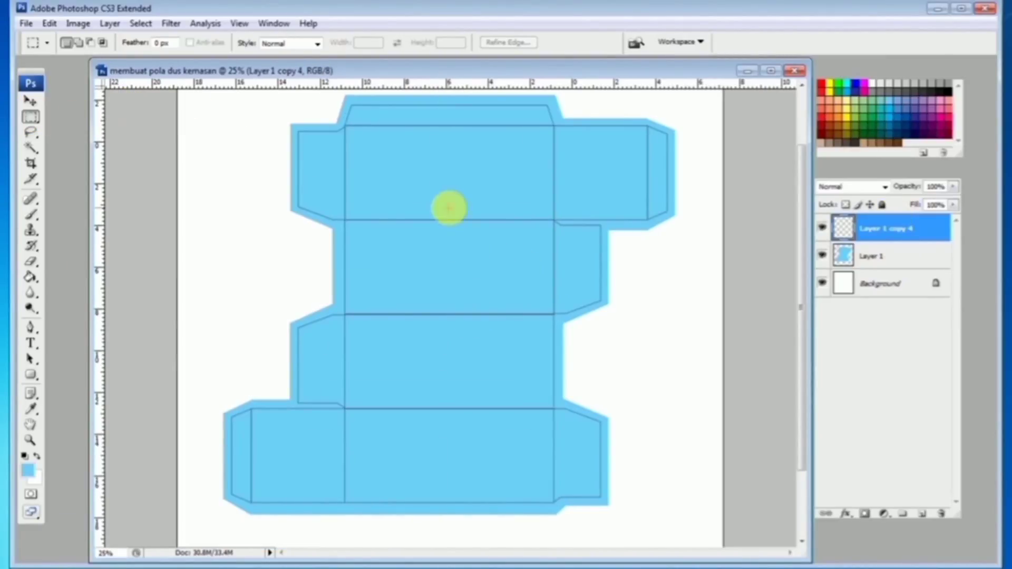
Step: Rotate the whole canvas 90° counter-clockwise
ctrl+alt+click(484, 285)
ctrl+click(483, 285)
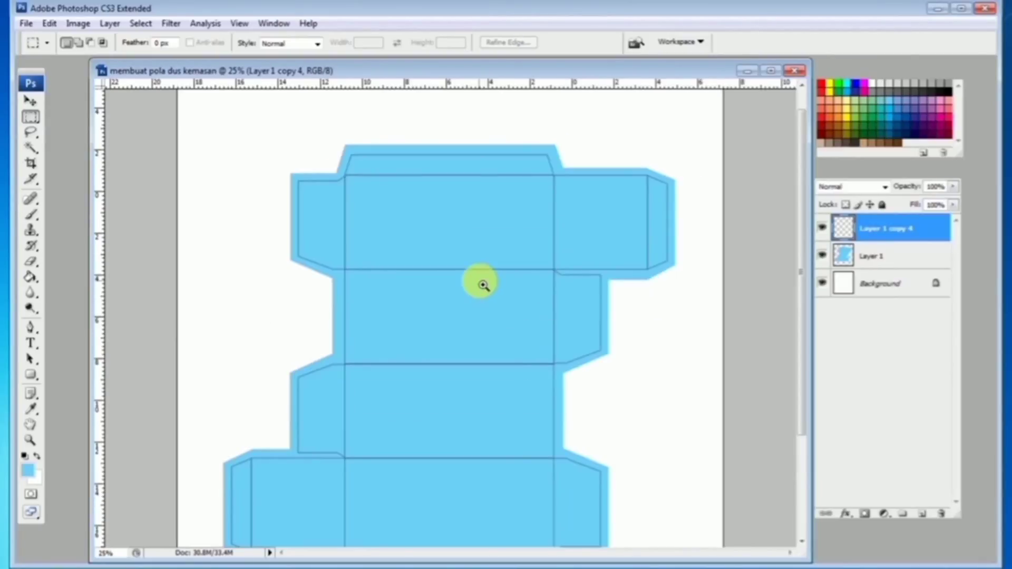
scroll(482, 253, down, 3)
ctrl+alt+click(429, 125)
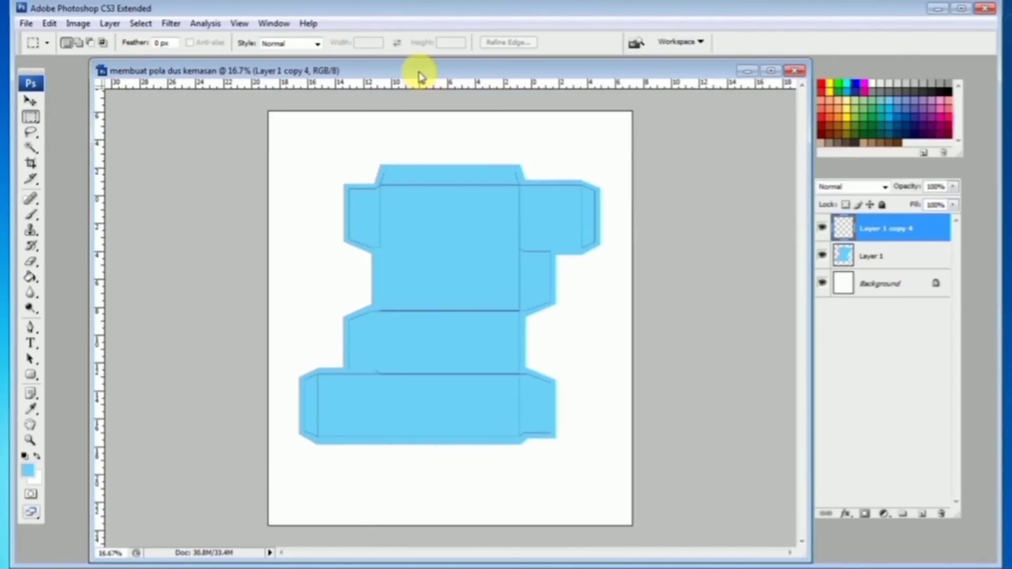
drag(420, 77, 362, 84)
ctrl+click(388, 264)
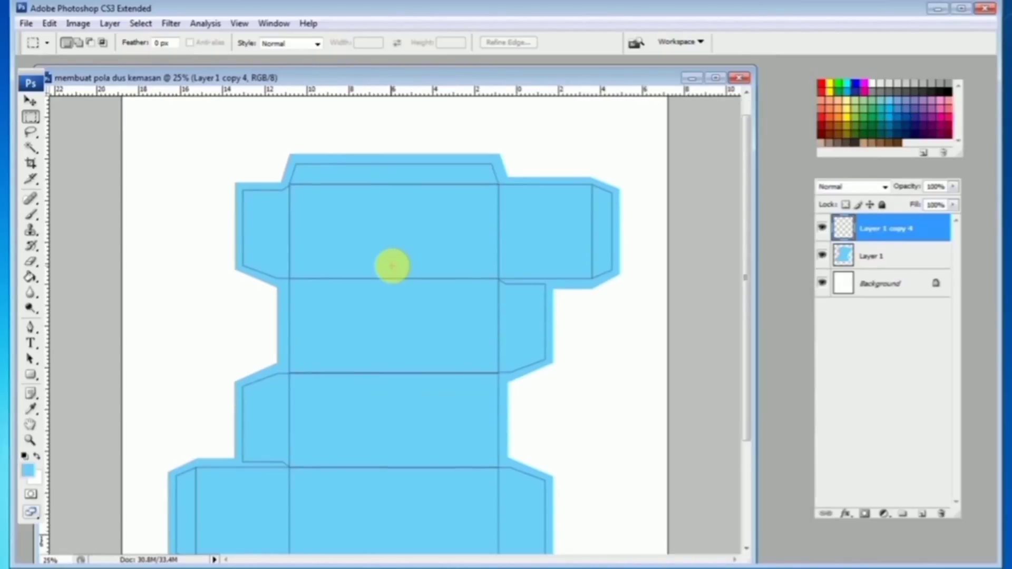
scroll(392, 266, down, 3)
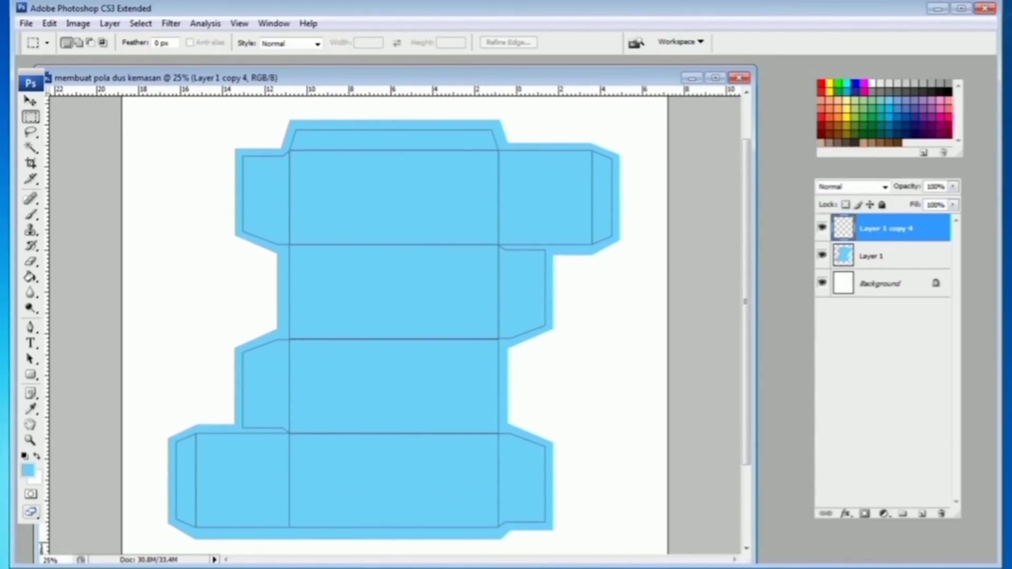
alt+click(454, 316)
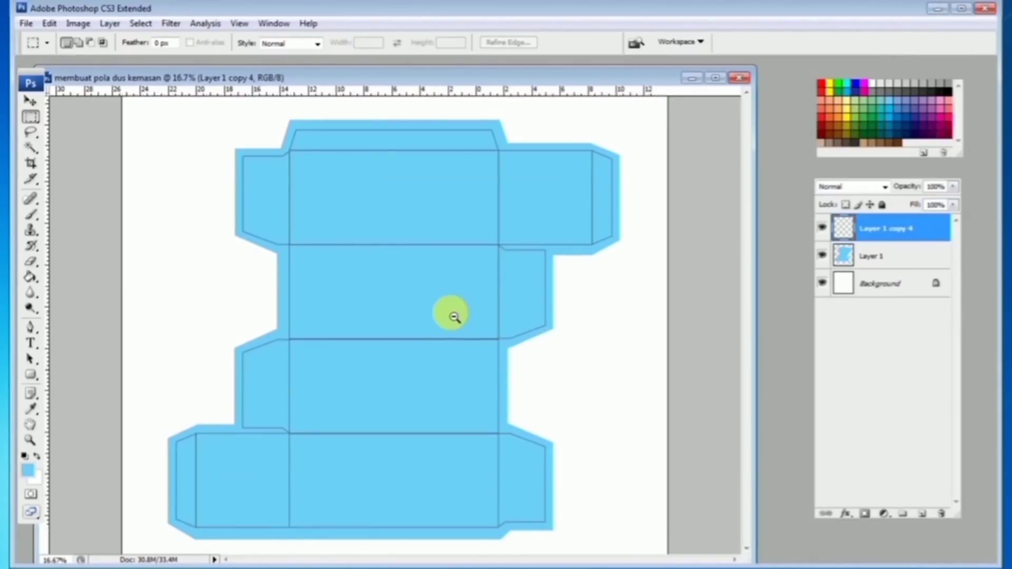
alt+click(454, 317)
click(79, 25)
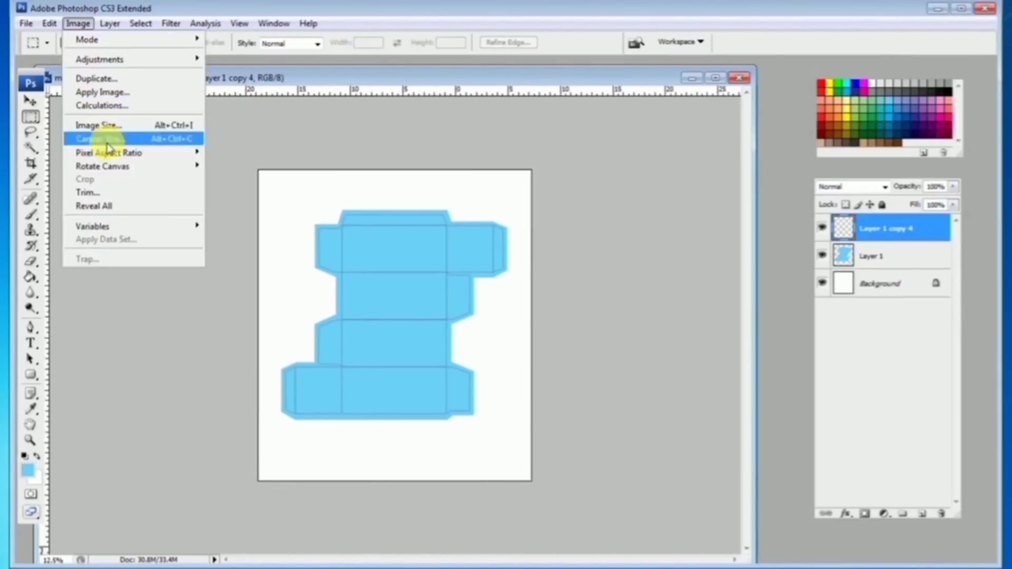
mouse_move(177, 165)
click(251, 195)
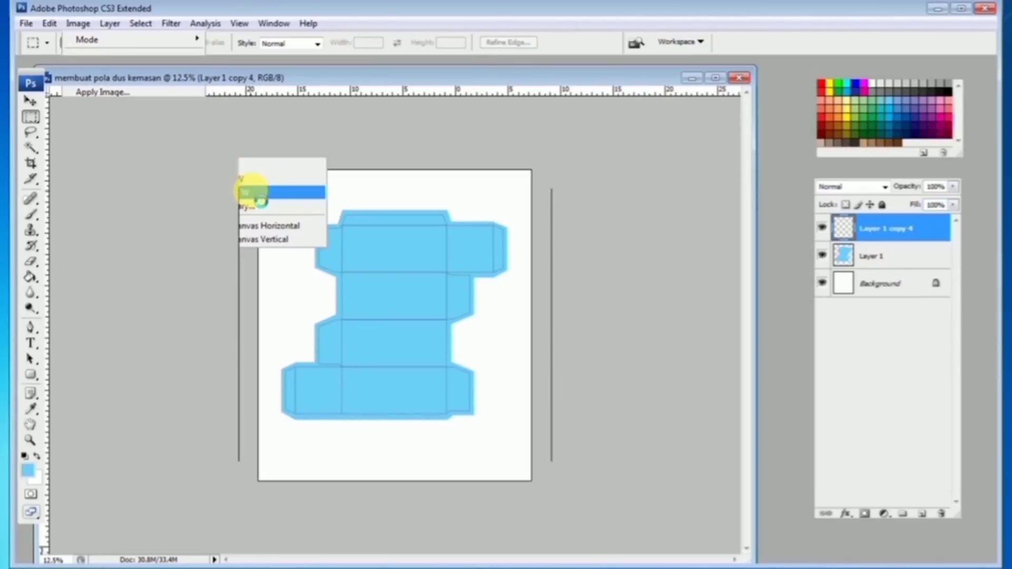
click(380, 301)
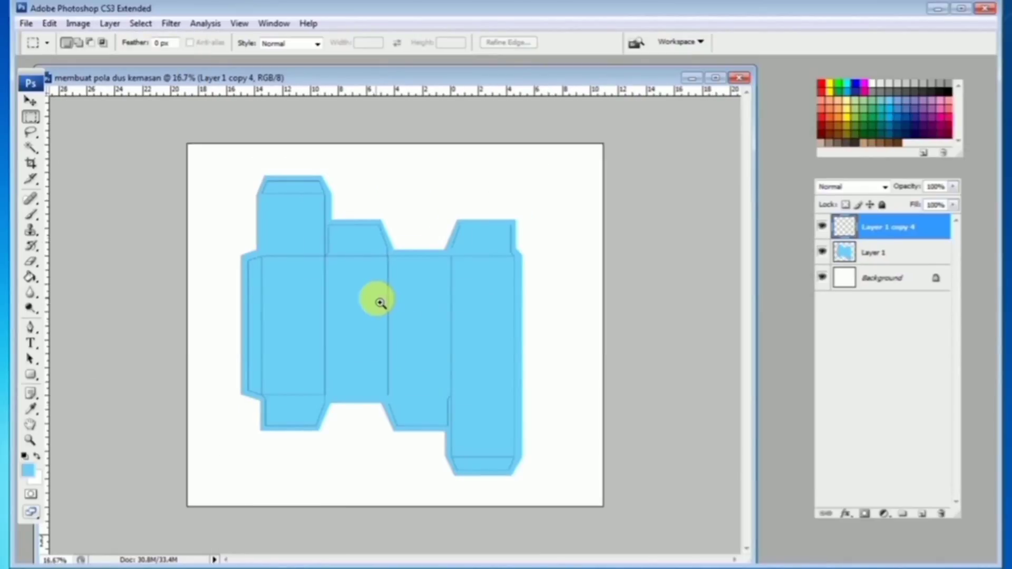
Step: Draw a wavy Pen path across the four main panels, from beyond the glue flap to just past the opposite edge
click(380, 301)
scroll(376, 300, down, 2)
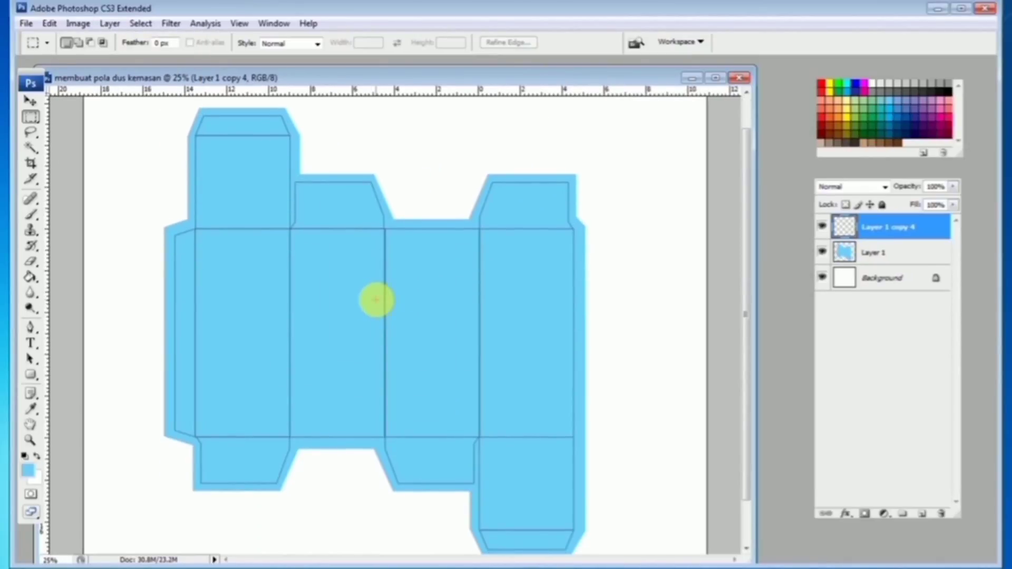
click(30, 329)
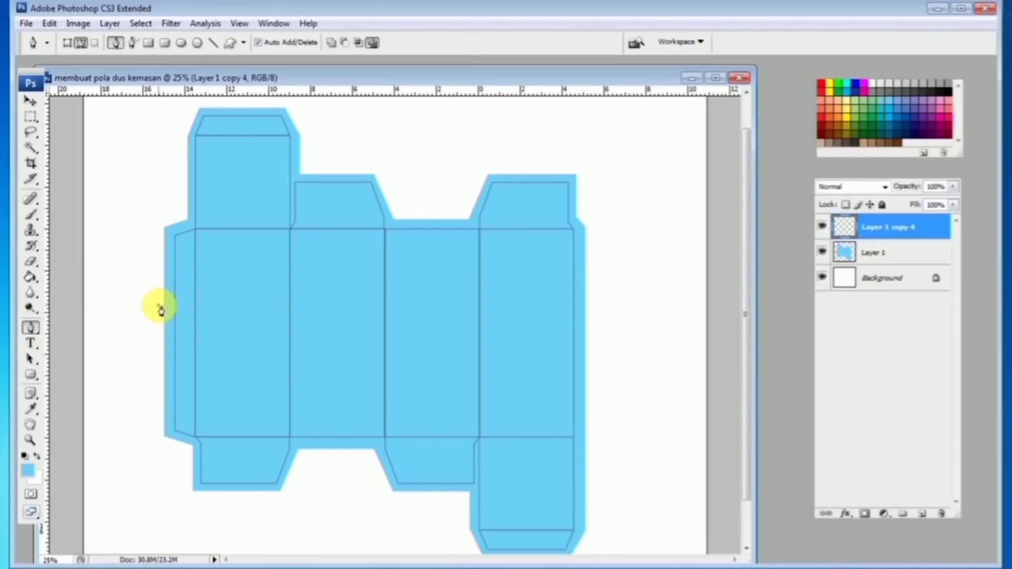
click(158, 305)
drag(357, 310, 434, 358)
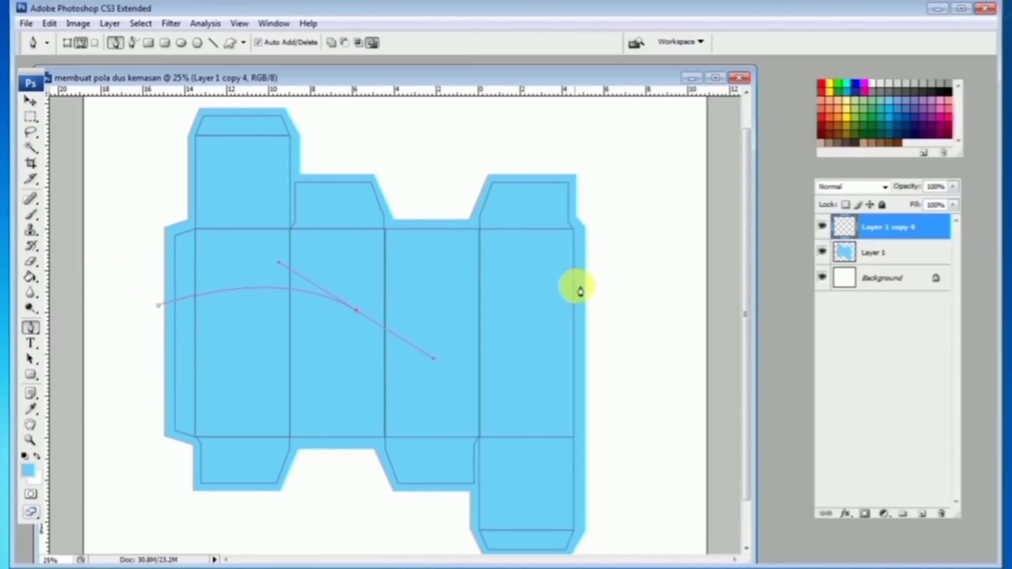
drag(594, 272, 610, 257)
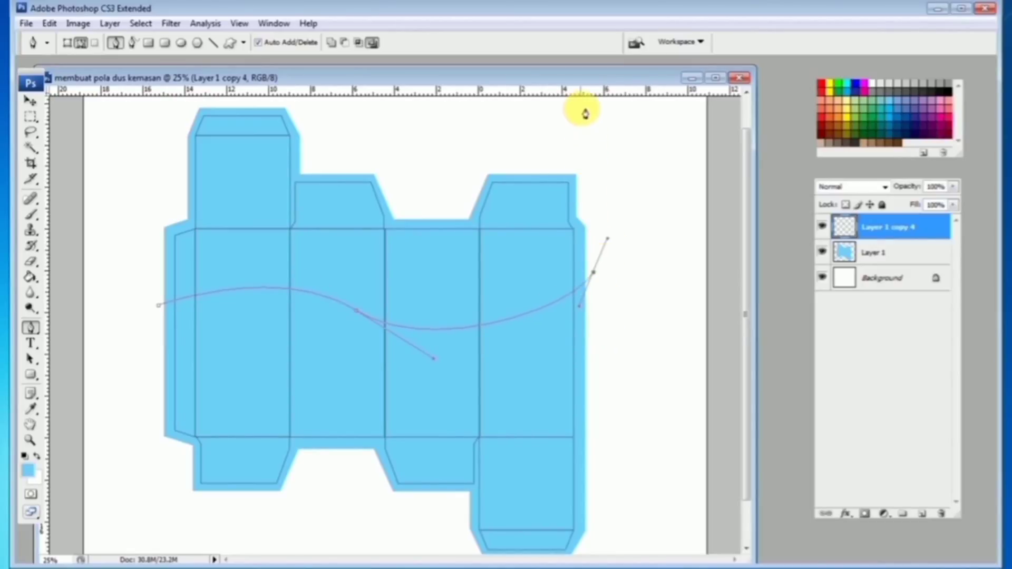
Step: Continue the path around the pattern's upper flaps and close it at the wave's starting point
scroll(587, 108, up, 2)
click(126, 139)
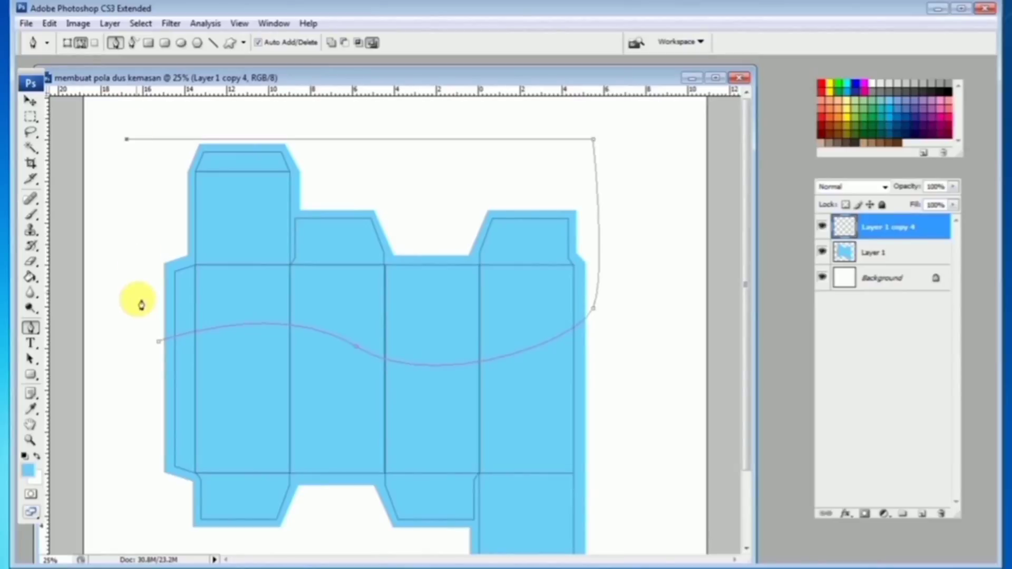
click(127, 348)
click(161, 348)
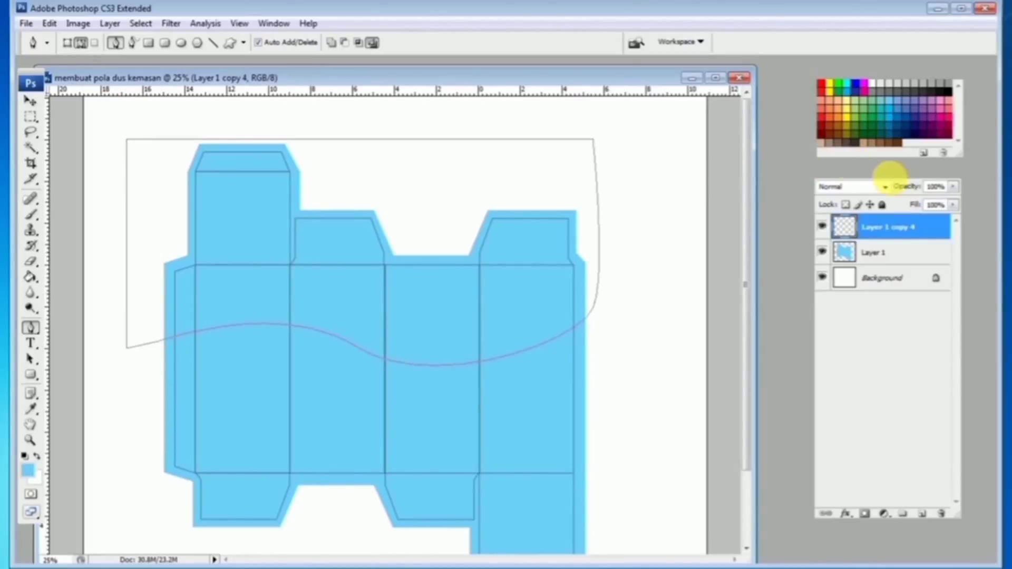
Step: Load the closed wave path as a selection and make the blue fill layer active
click(910, 175)
key(ctrl+Return)
click(840, 172)
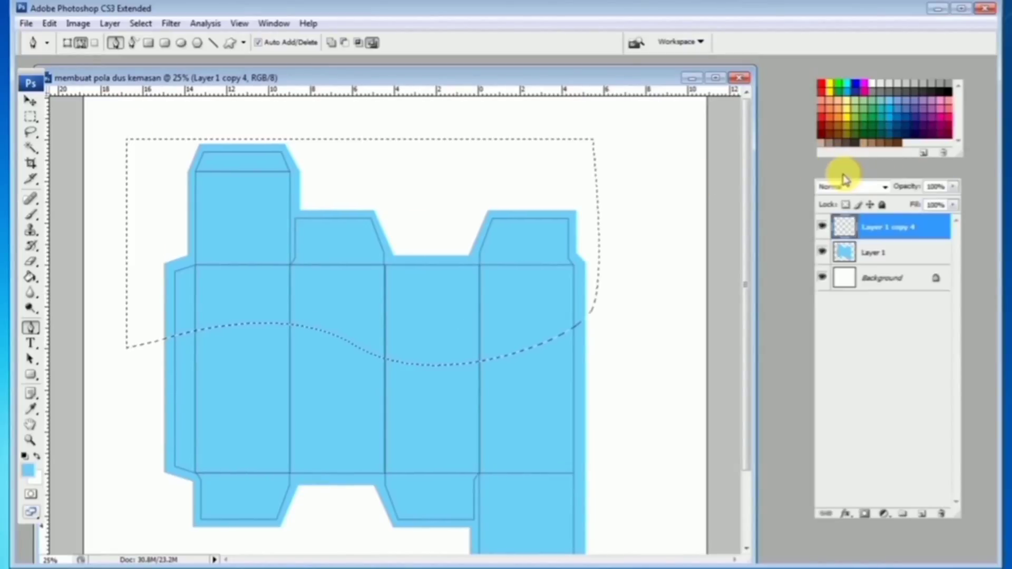
click(910, 254)
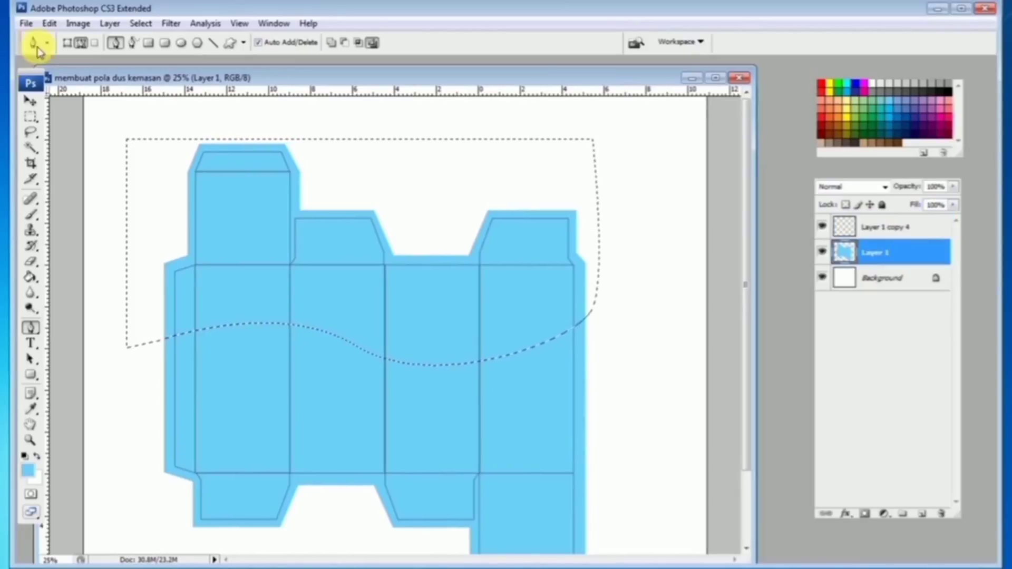
Step: Shift the selected upper area's hue by -120 with Hue/Saturation and deselect it
click(78, 25)
mouse_move(100, 59)
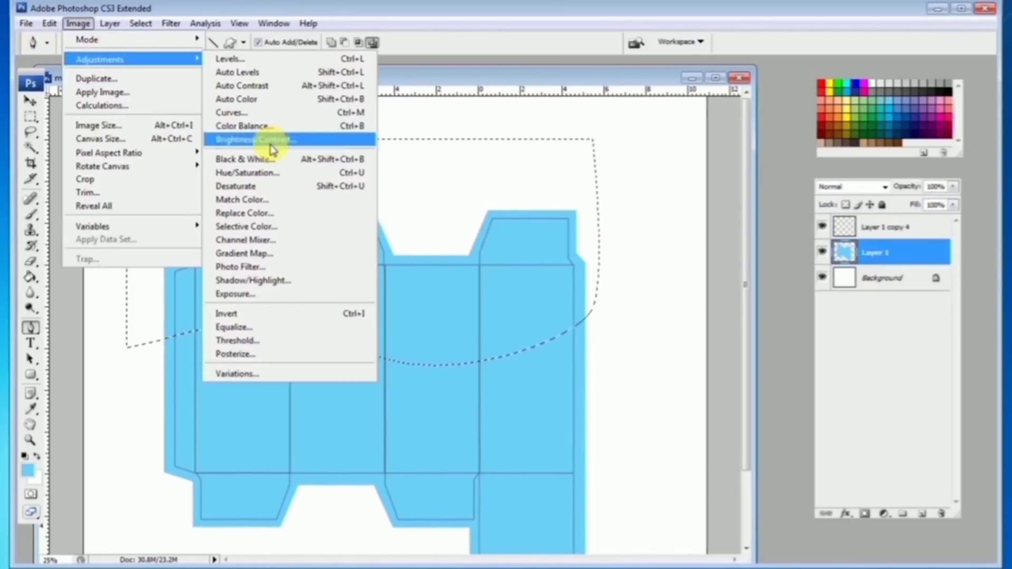
click(247, 172)
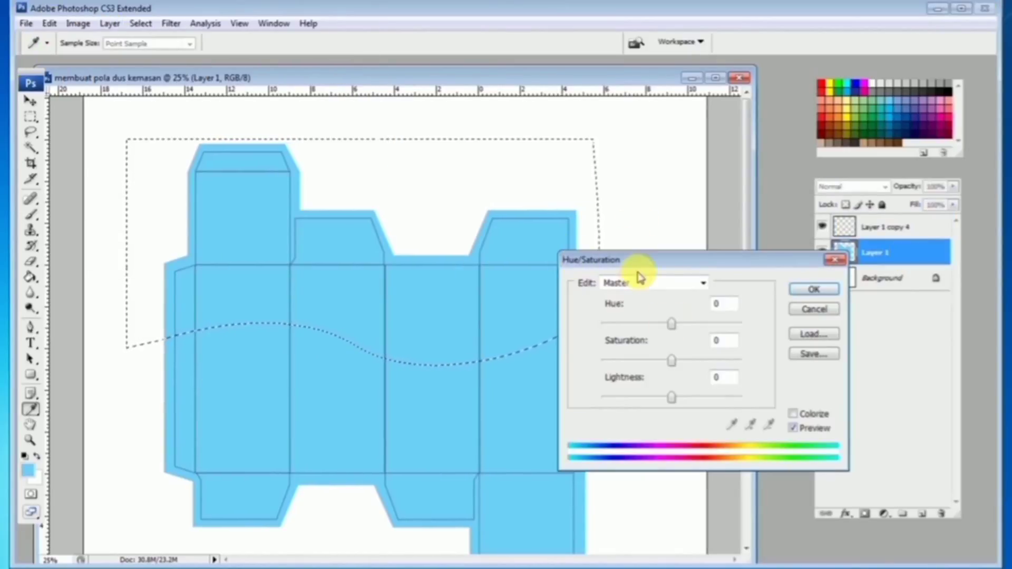
drag(639, 275, 743, 275)
drag(768, 330, 718, 330)
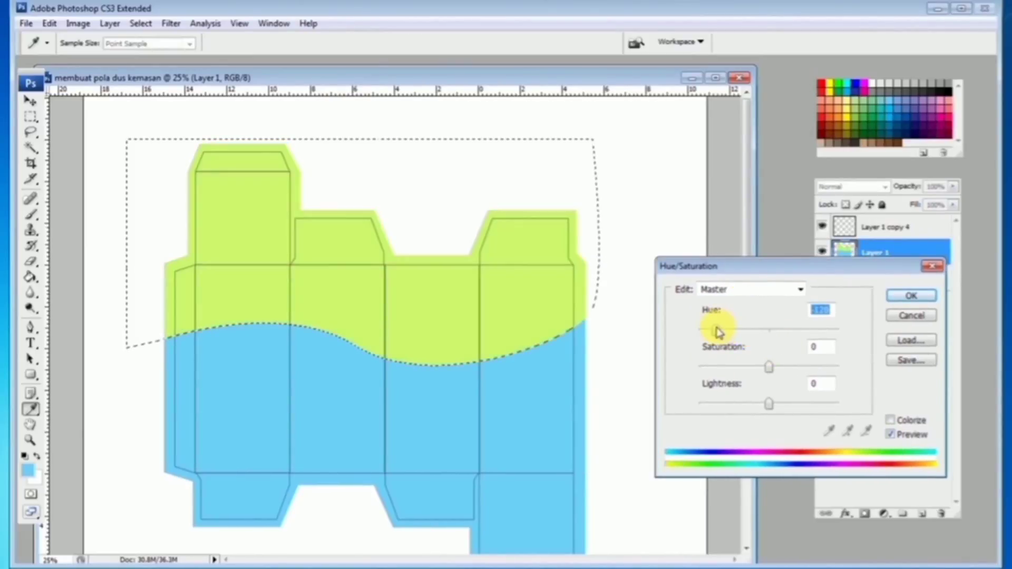
click(911, 295)
key(p)
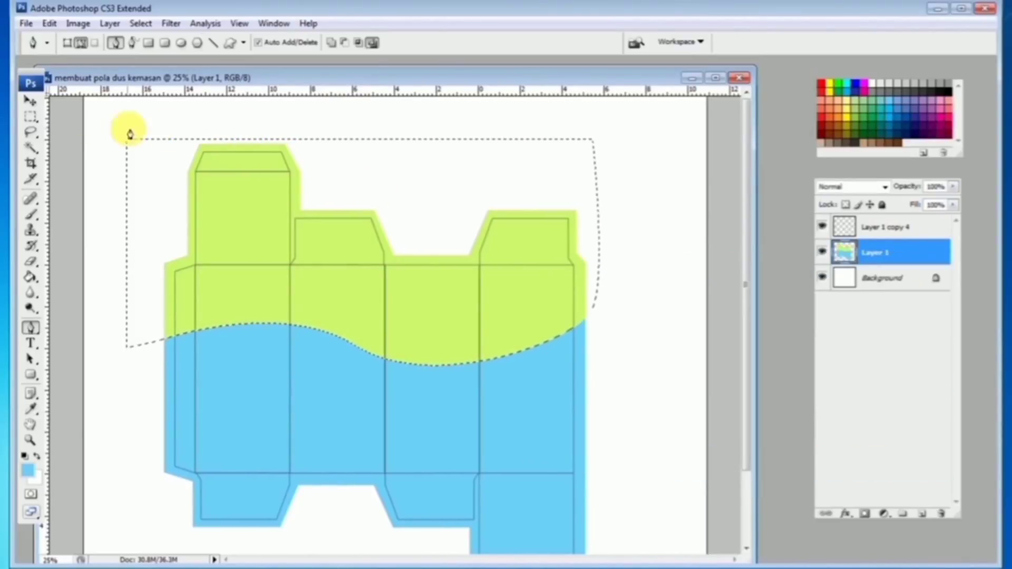
click(35, 120)
click(158, 125)
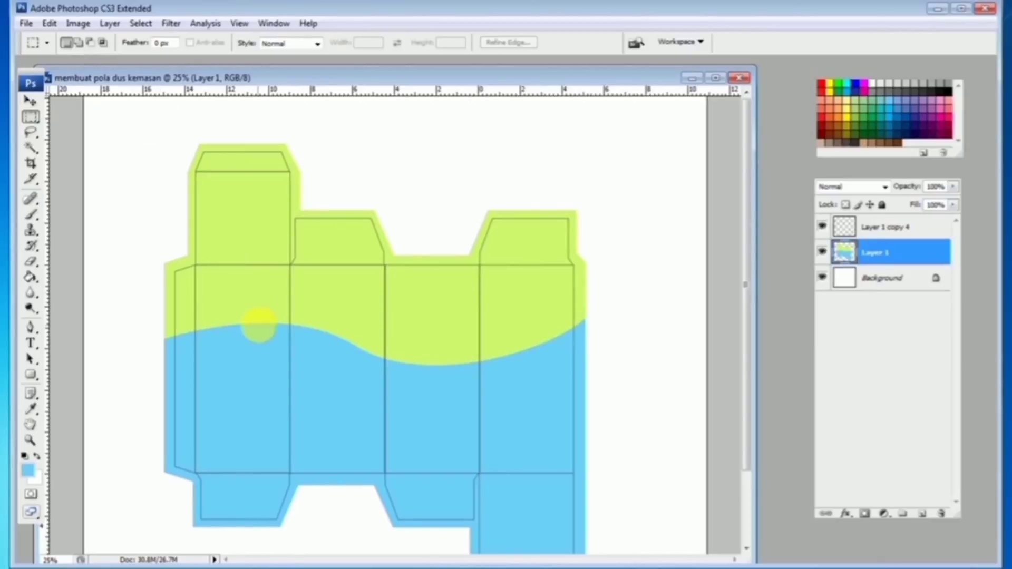
Step: Set the foreground colour for the Type tool to dark blue, 050ae1
drag(262, 330, 250, 264)
ctrl+click(247, 267)
click(30, 343)
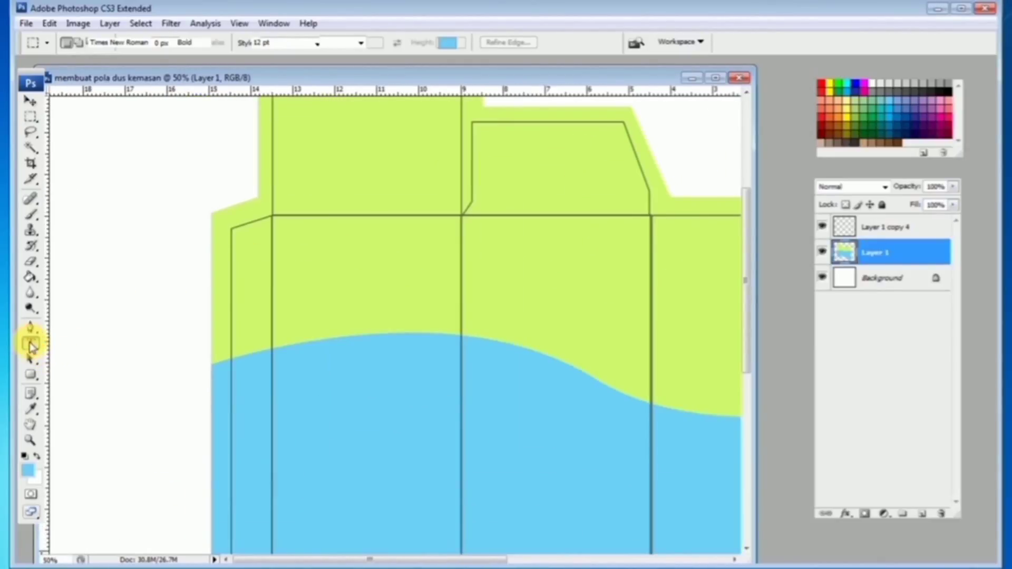
click(28, 470)
click(600, 322)
click(578, 283)
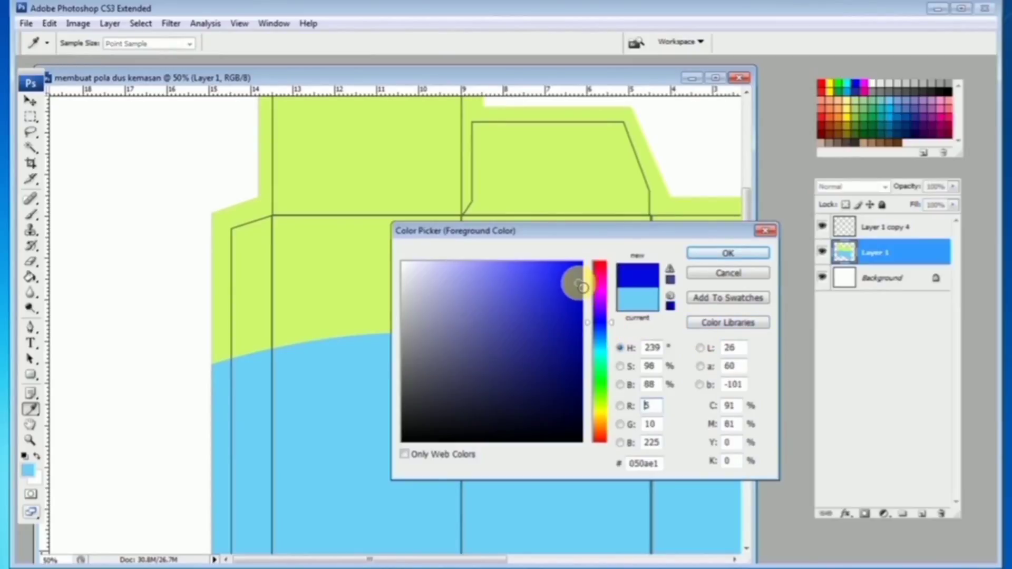
click(694, 258)
Step: Add the two-line text OBAT BATUK on the green part of the first main panel and centre-align it
click(316, 264)
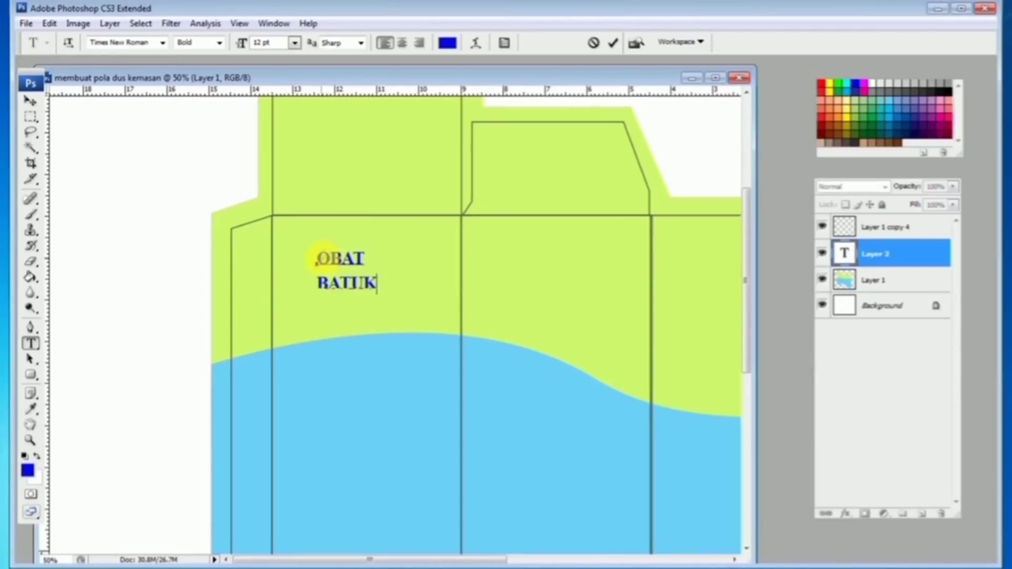
drag(316, 258, 386, 315)
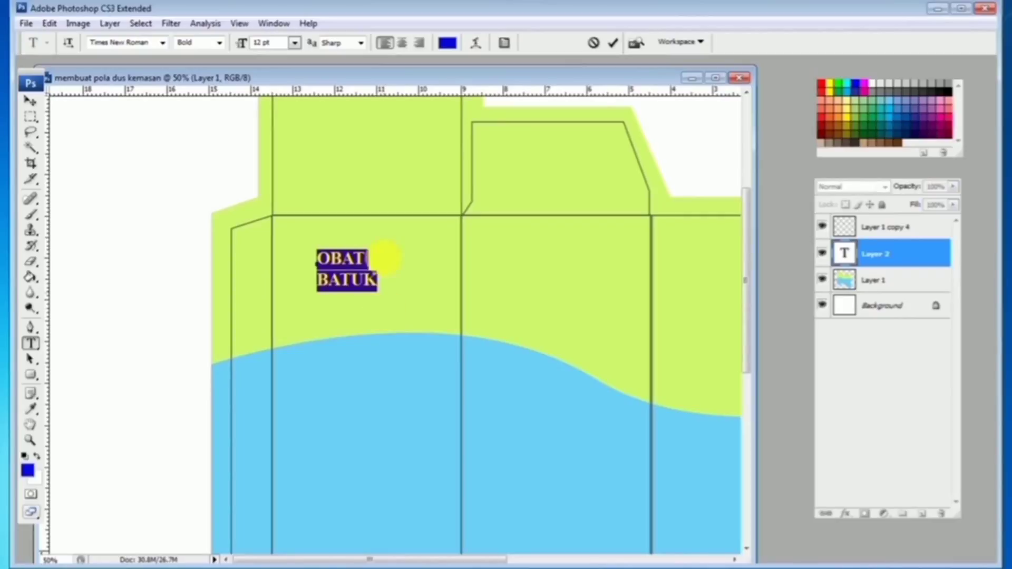
click(403, 42)
Step: Set the font of the OBAT BATUK text to Cooper Black
click(162, 44)
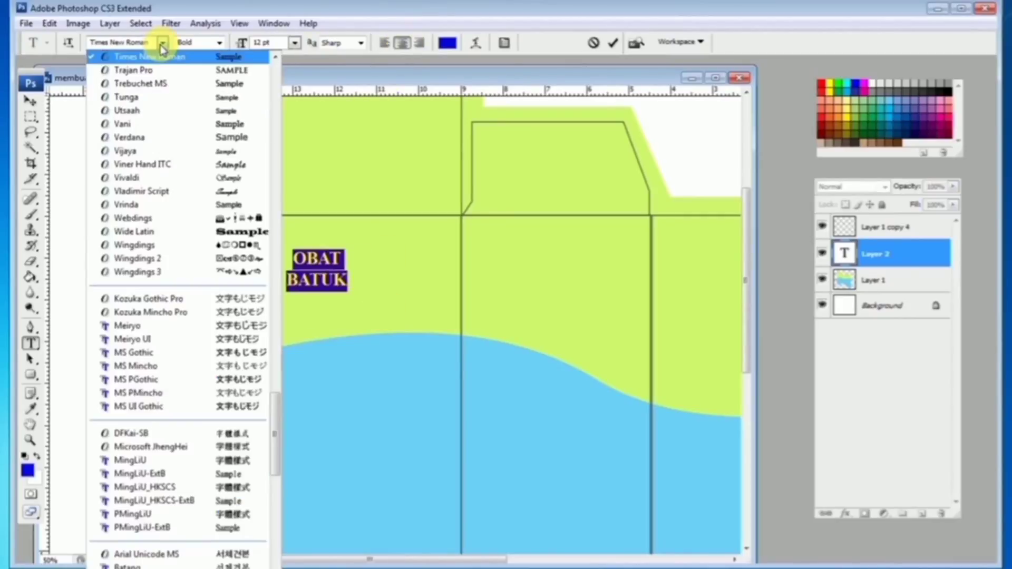
drag(283, 413, 285, 172)
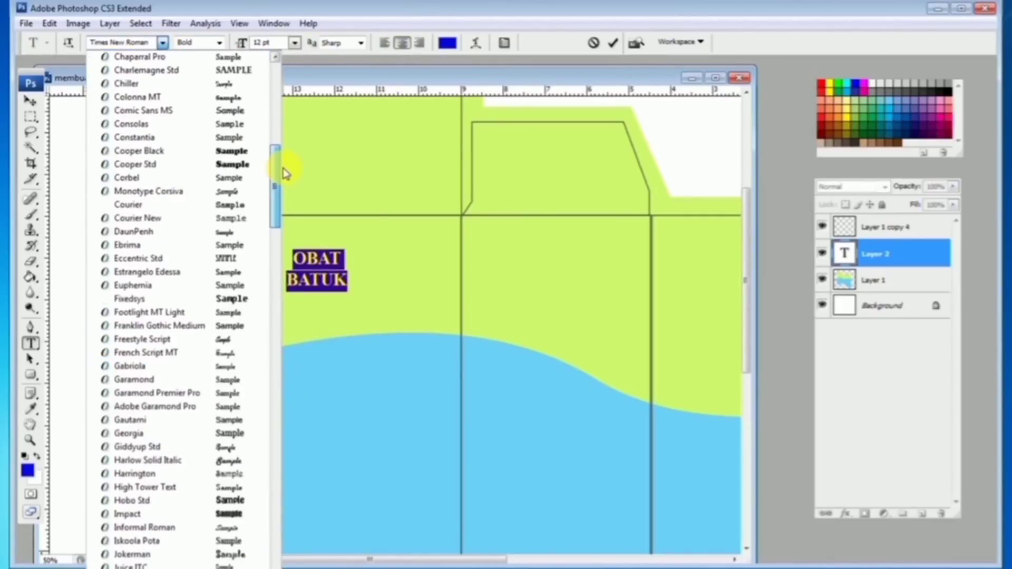
scroll(253, 155, down, 1)
click(253, 157)
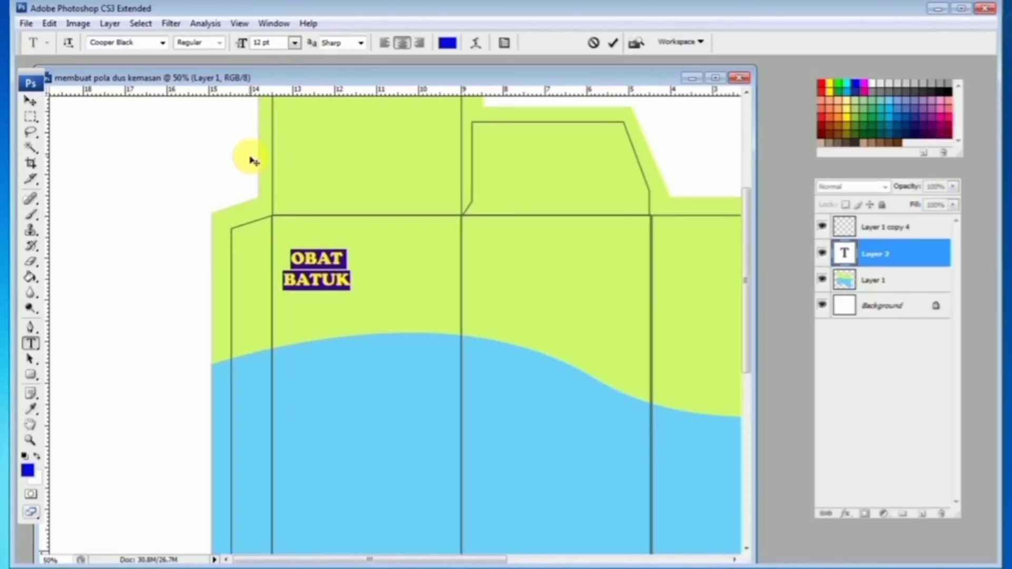
Step: Enlarge the OBAT BATUK text and centre it across the first main panel, above the wave
click(34, 105)
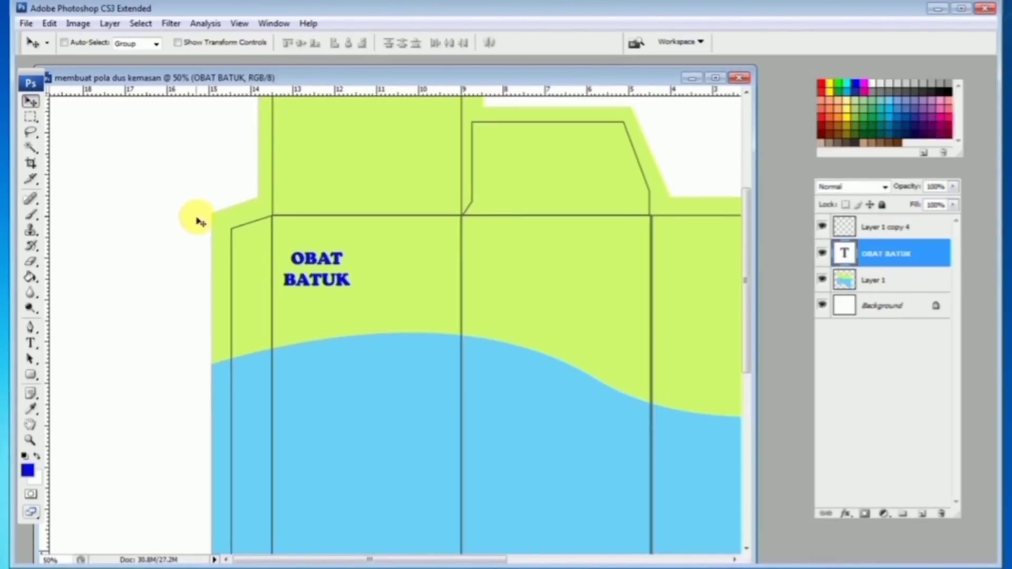
drag(343, 283, 427, 244)
key(ctrl+t)
key(Return)
drag(385, 278, 332, 255)
alt+click(332, 255)
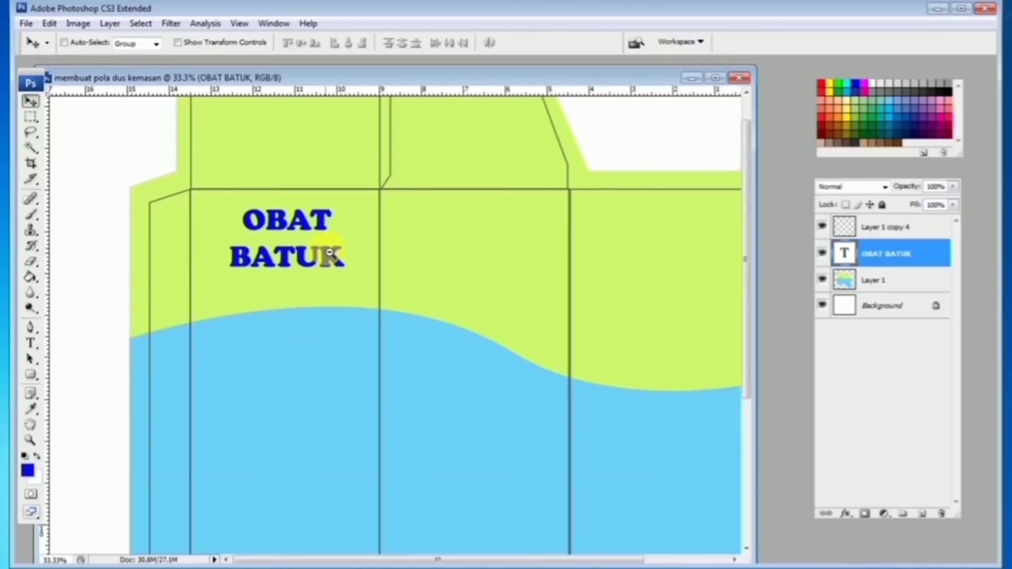
alt+click(366, 298)
drag(364, 296, 285, 255)
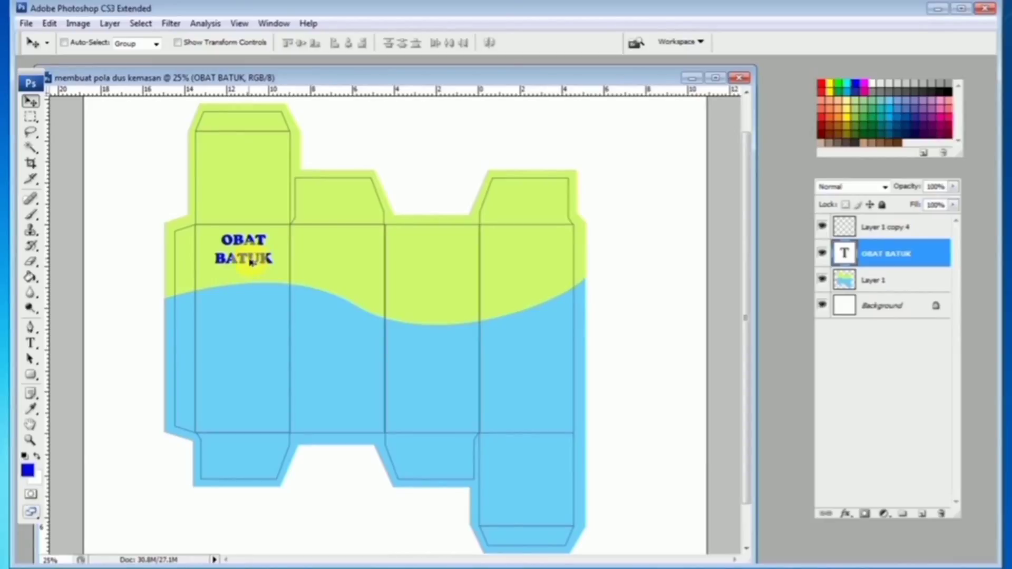
Step: Copy the OBAT BATUK text onto the other three main panels and onto the top closing panel
drag(251, 262, 527, 265)
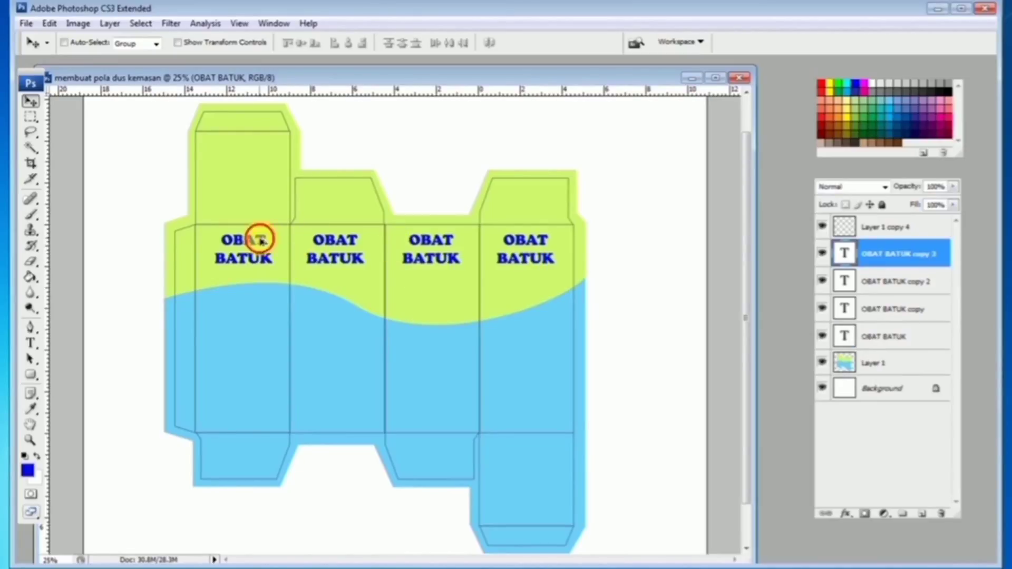
drag(260, 240, 263, 181)
ctrl+click(262, 183)
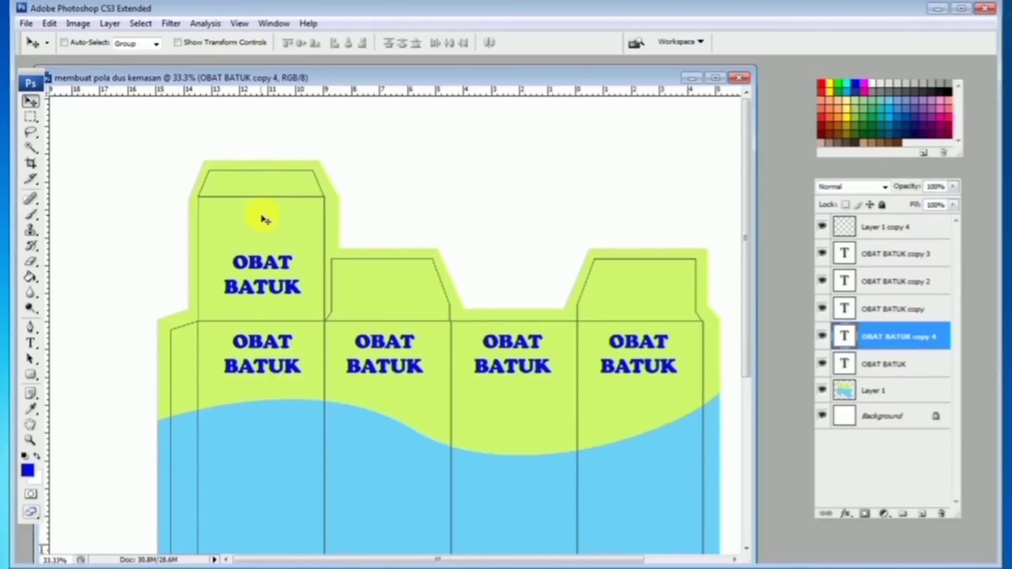
Step: Rotate the OBAT BATUK copy on the top closing panel by 180° and move it up towards the panel's centre
key(ctrl+t)
drag(335, 332, 196, 230)
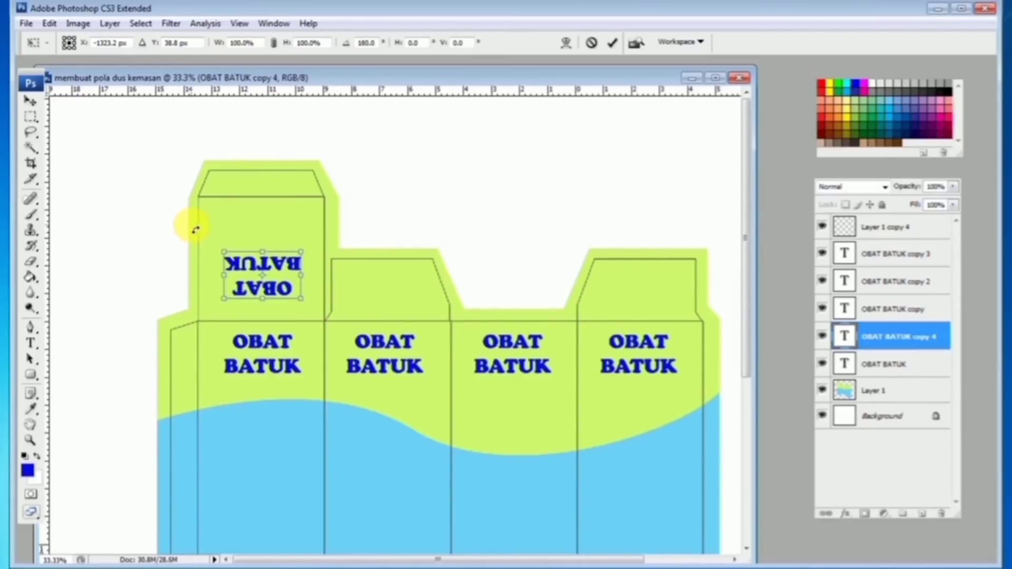
key(Return)
drag(264, 274, 262, 258)
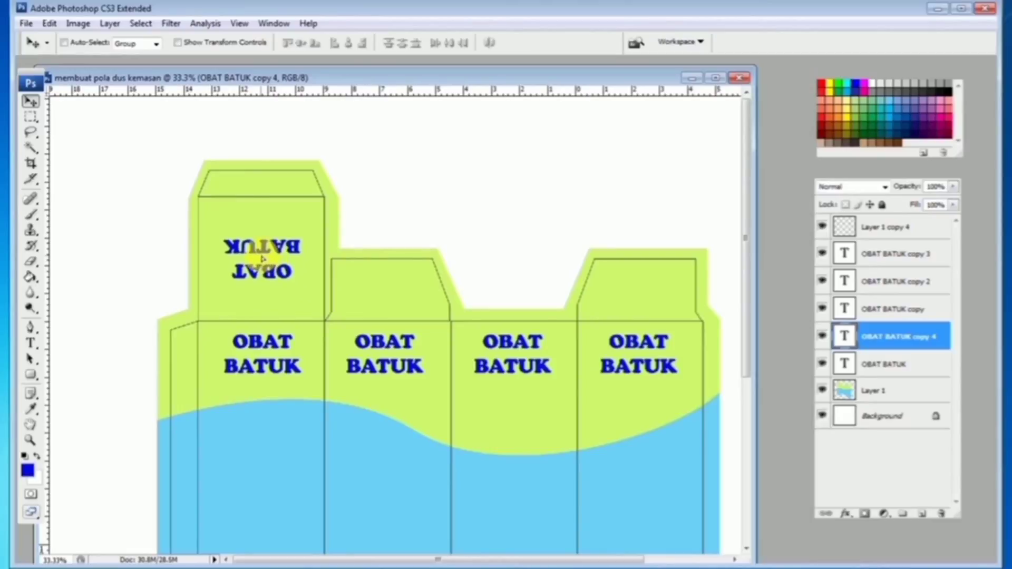
alt+click(333, 341)
scroll(361, 400, down, 2)
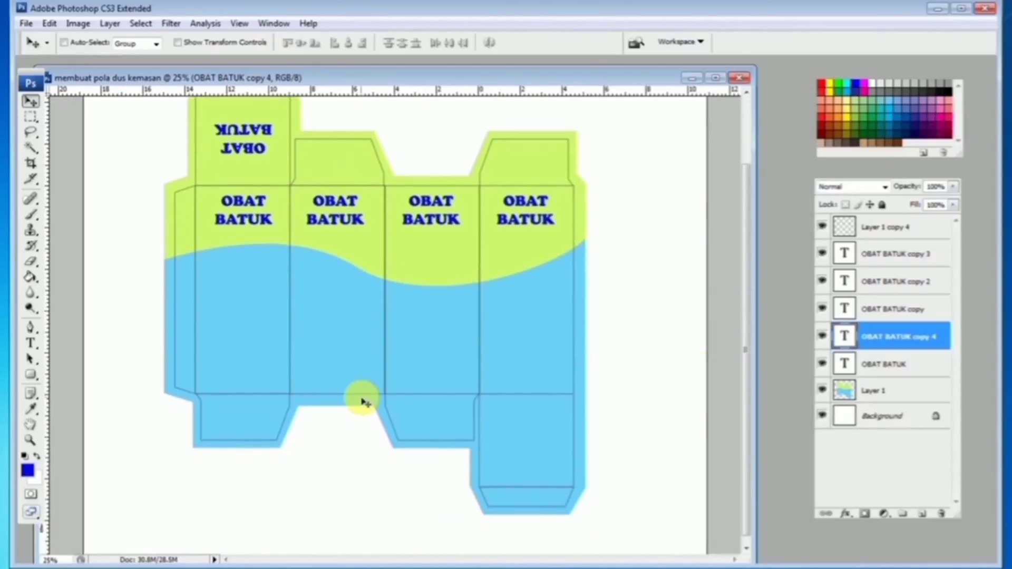
Step: Make a rectangular selection on Layer 1 around the lower part of the blue area, including all bottom flaps
alt+click(365, 388)
ctrl+click(362, 378)
drag(551, 501, 203, 199)
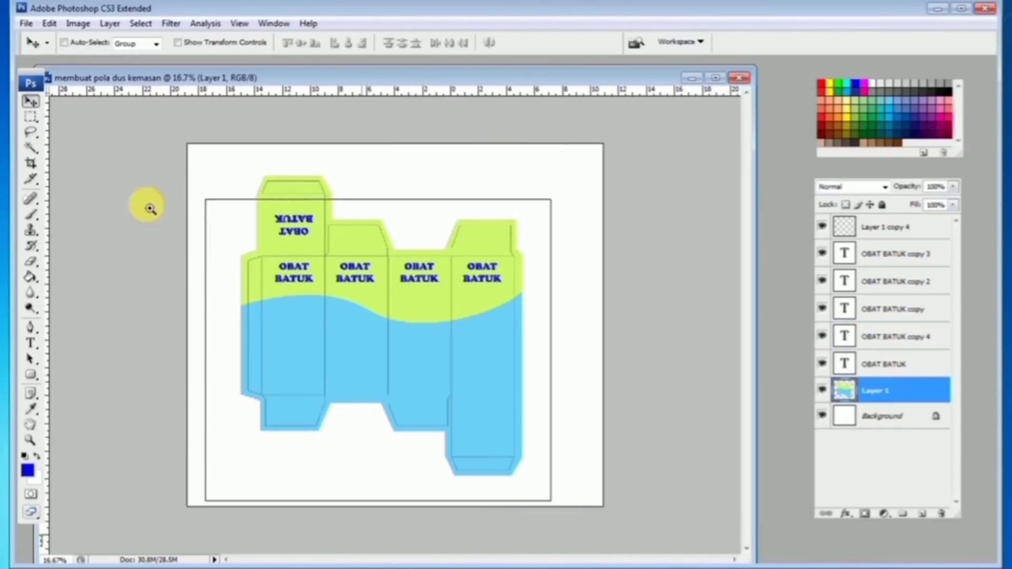
click(32, 119)
drag(156, 347, 602, 511)
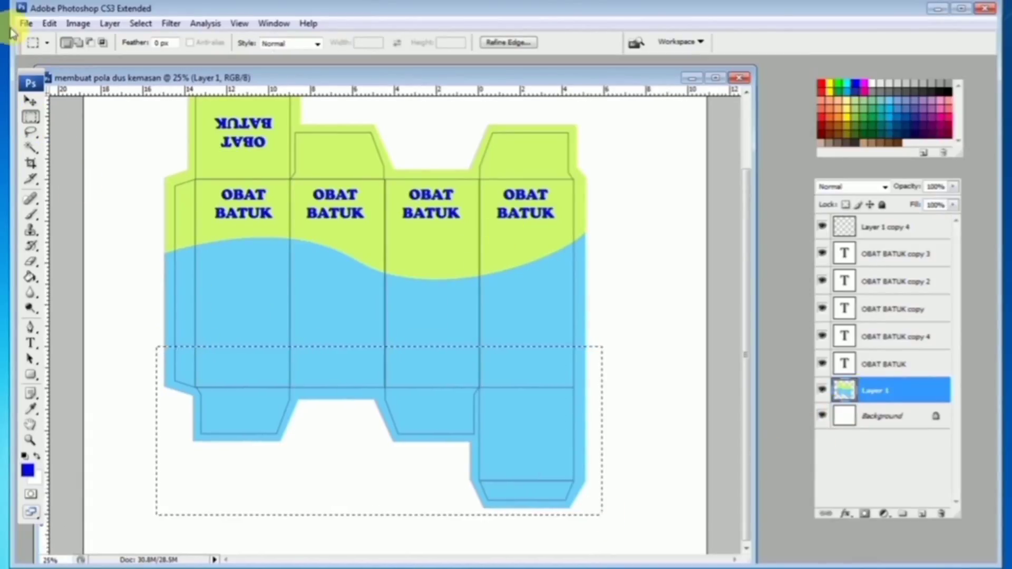
Step: Recolour the selected lower band purple with Hue/Saturation, setting Hue to +49, and deselect it
click(78, 23)
mouse_move(121, 58)
click(266, 173)
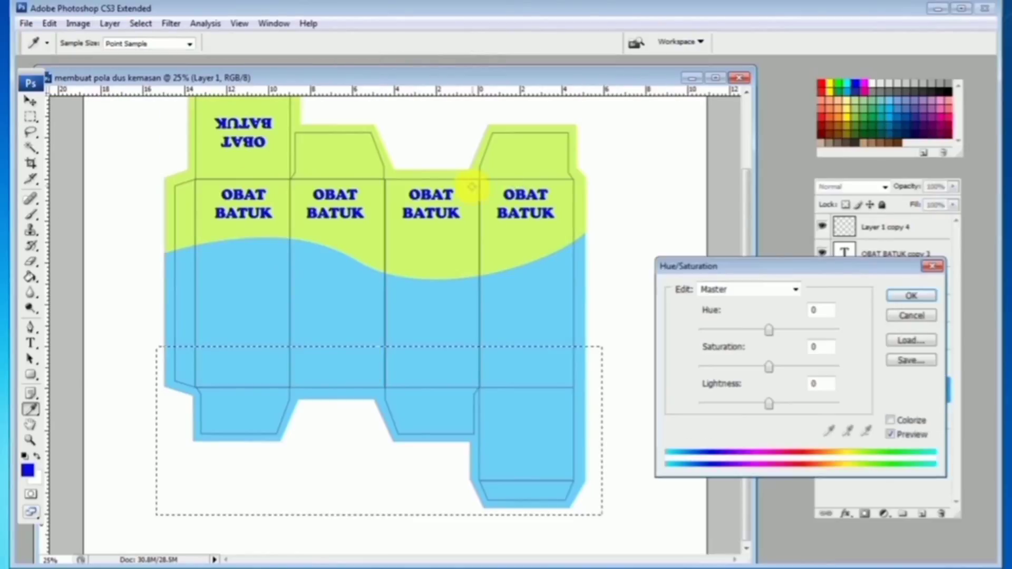
drag(729, 330, 802, 333)
click(911, 295)
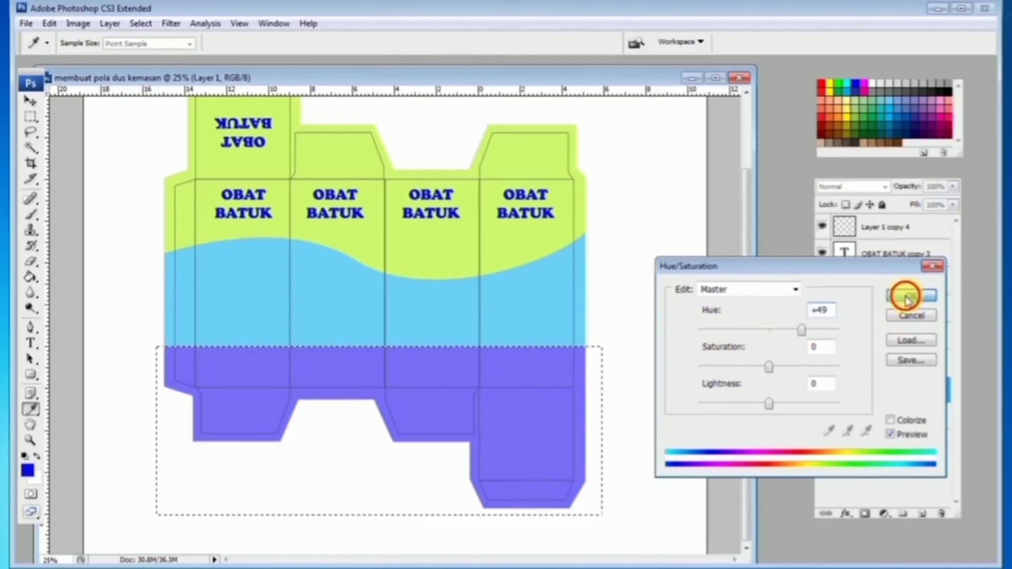
click(455, 293)
Step: Review the coloured box layout with the pattern lines of Layer 1 copy 4 hidden and shown
alt+click(480, 320)
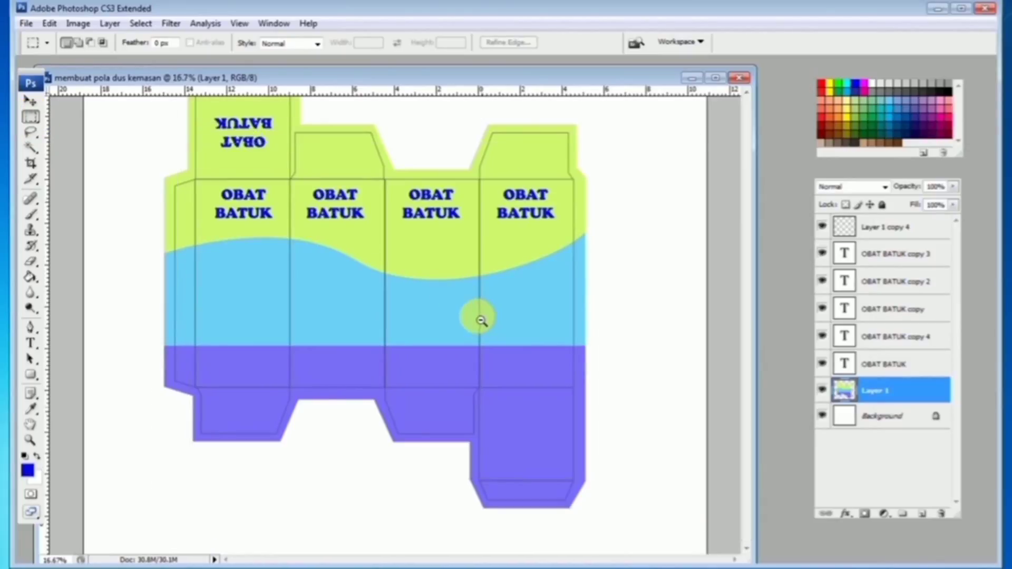
ctrl+click(430, 316)
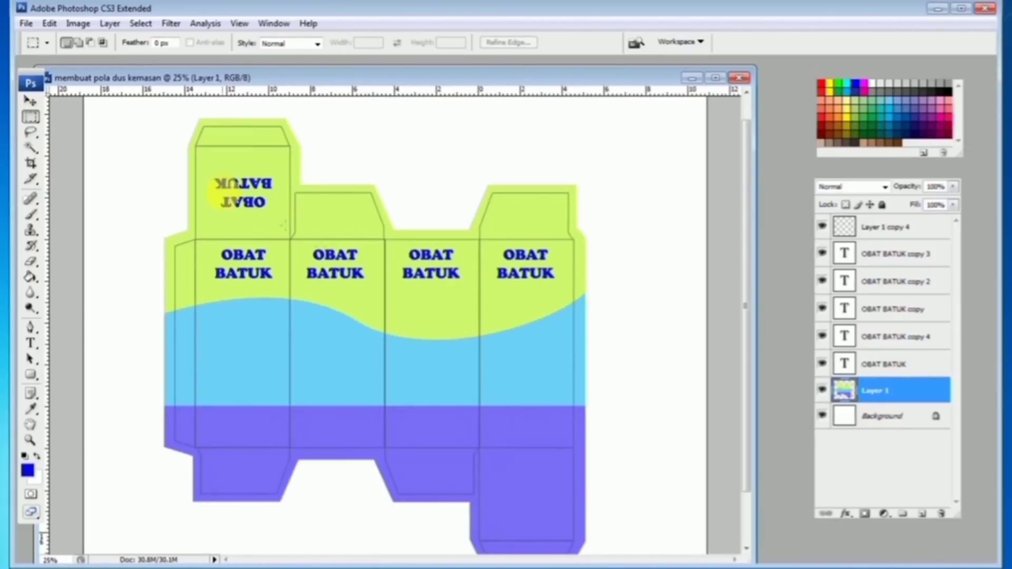
ctrl+click(357, 355)
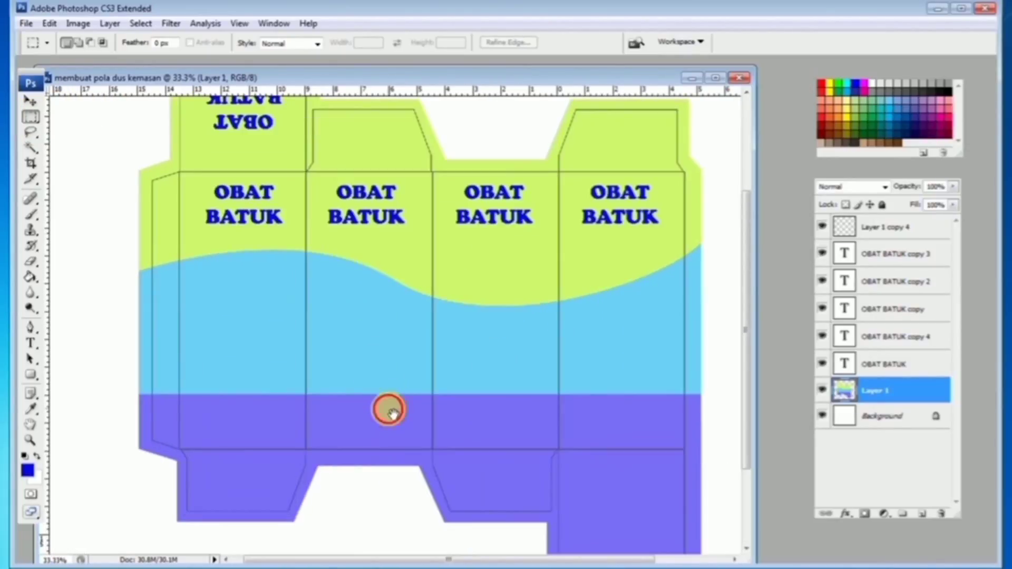
drag(388, 408, 386, 370)
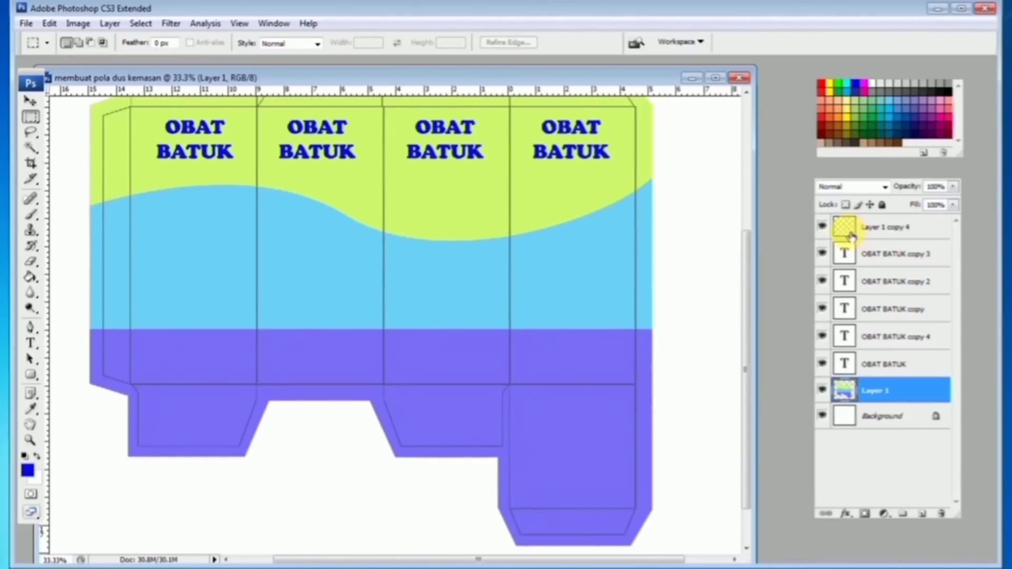
click(822, 227)
click(822, 227)
drag(380, 177, 382, 251)
alt+click(382, 252)
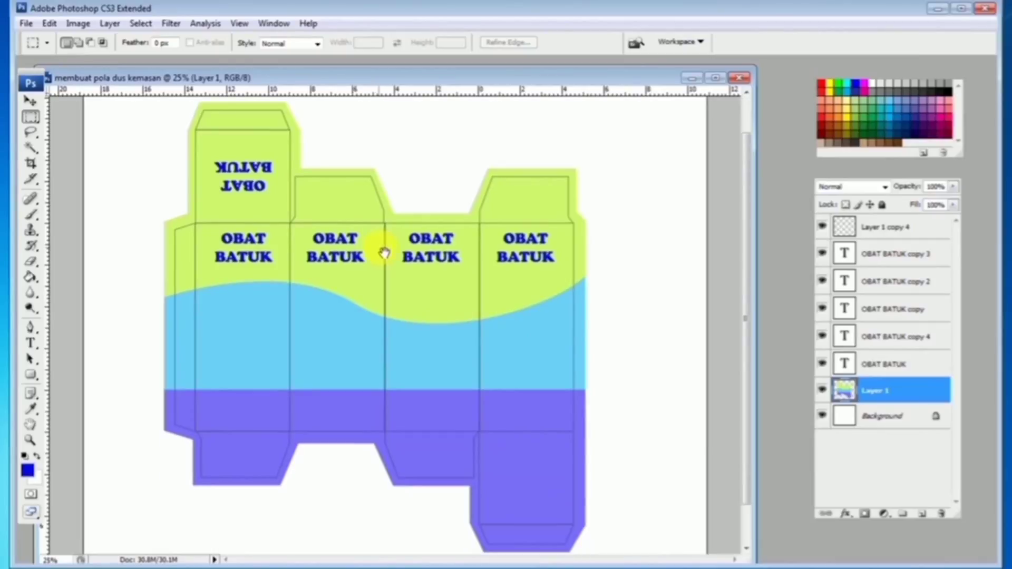
alt+click(382, 251)
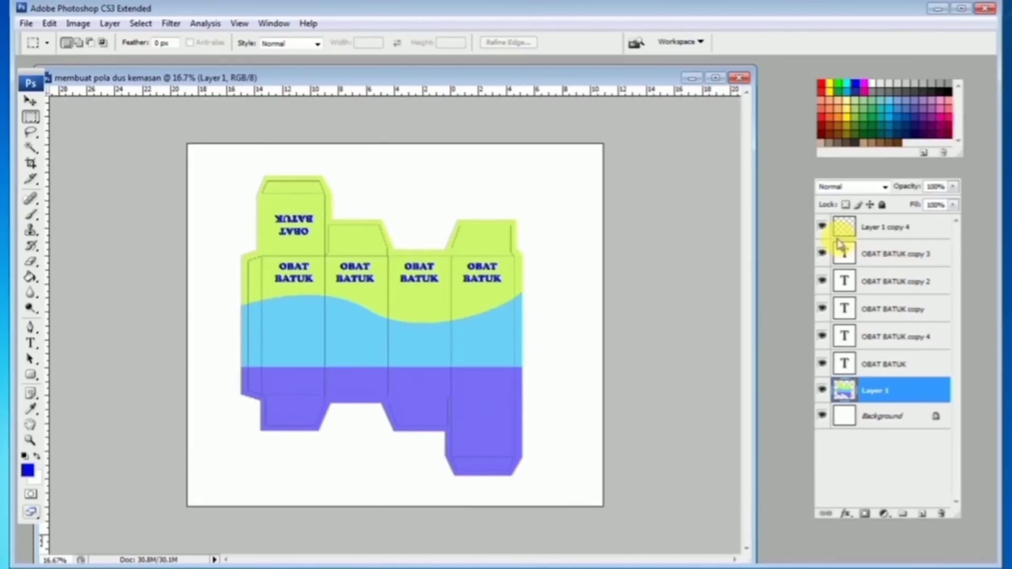
click(439, 291)
click(822, 227)
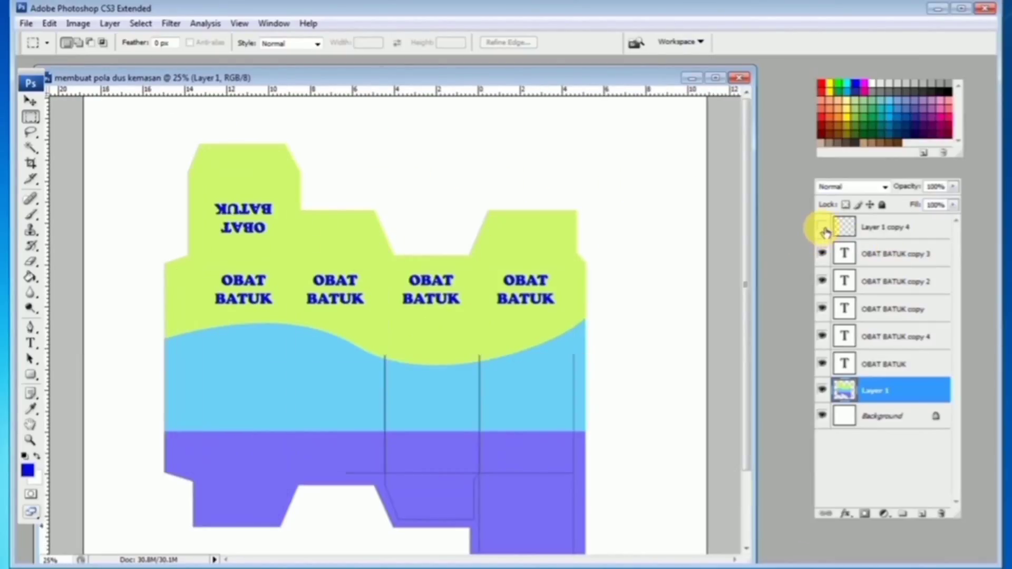
click(821, 226)
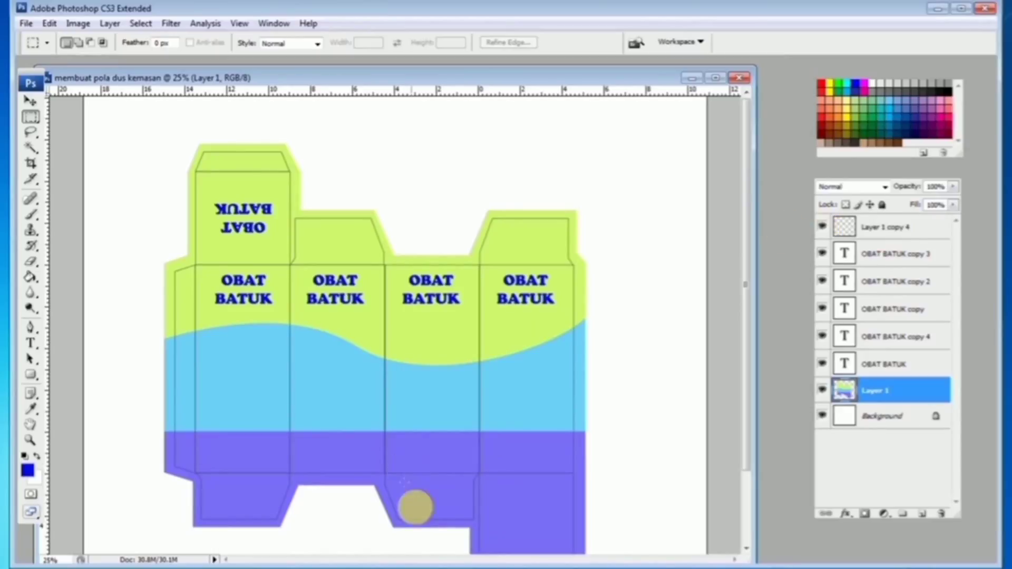
drag(451, 379, 450, 358)
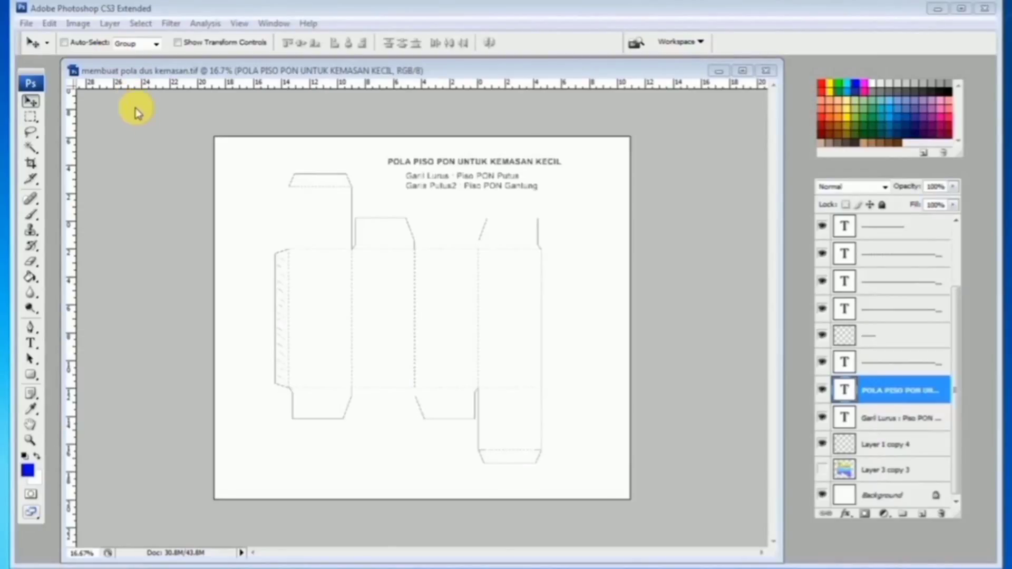
Step: Switch to membuat pola dus kemasan.tif and examine the die-cut pattern's title, line legend and upper flaps
click(139, 115)
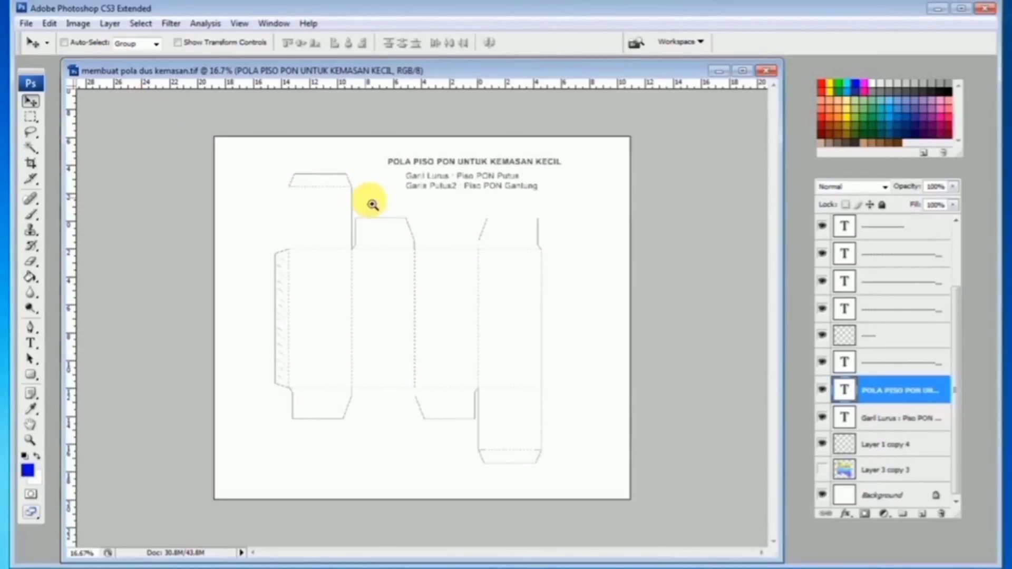
ctrl+click(386, 228)
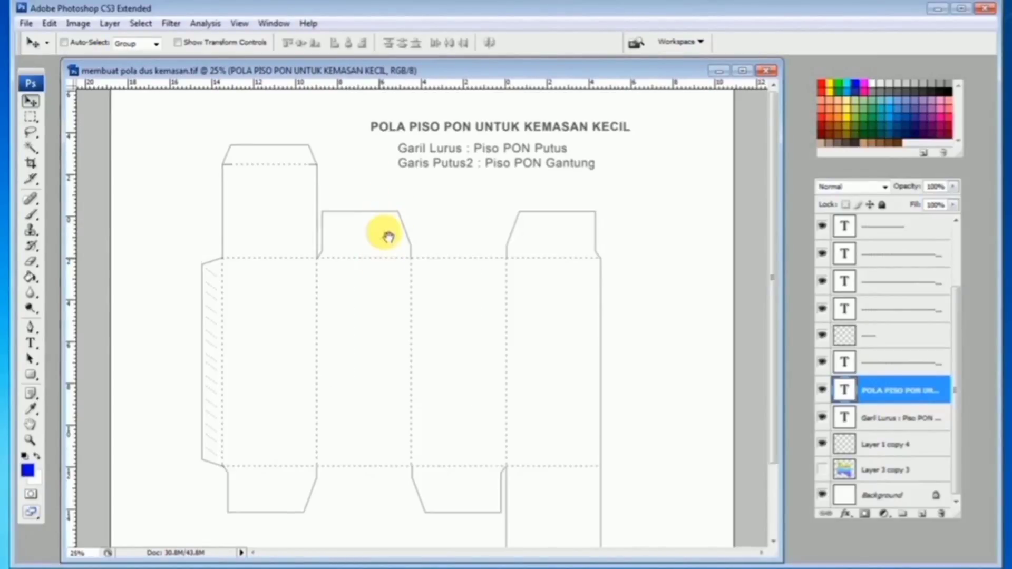
scroll(385, 242, down, 1)
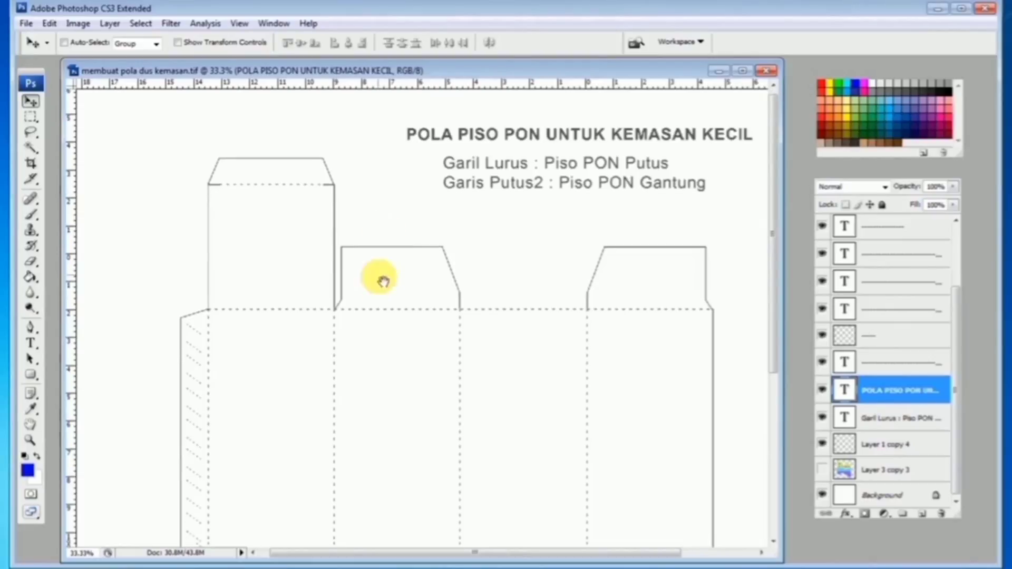
scroll(450, 357, down, 3)
drag(422, 221, 413, 293)
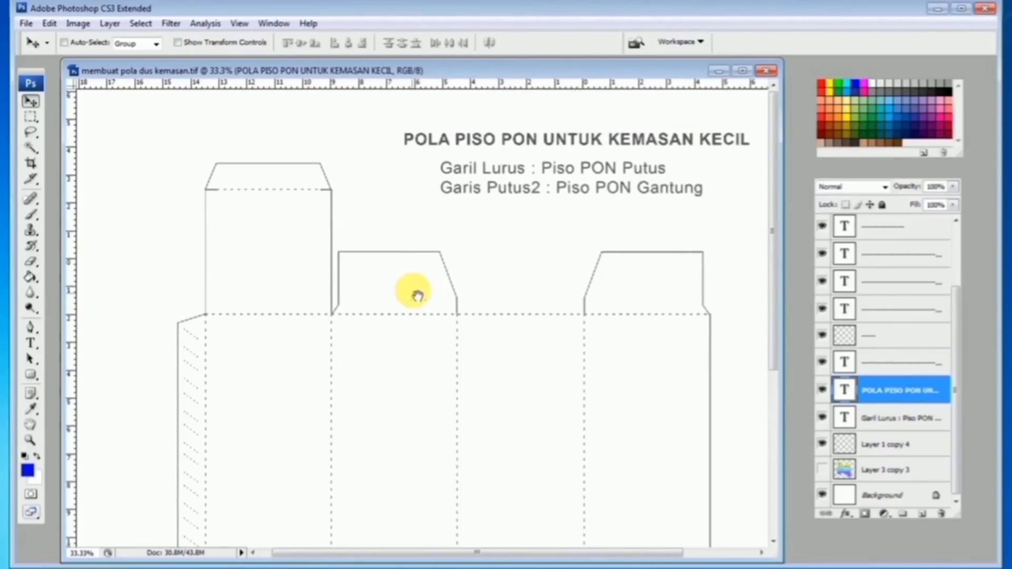
drag(459, 235, 381, 245)
click(467, 255)
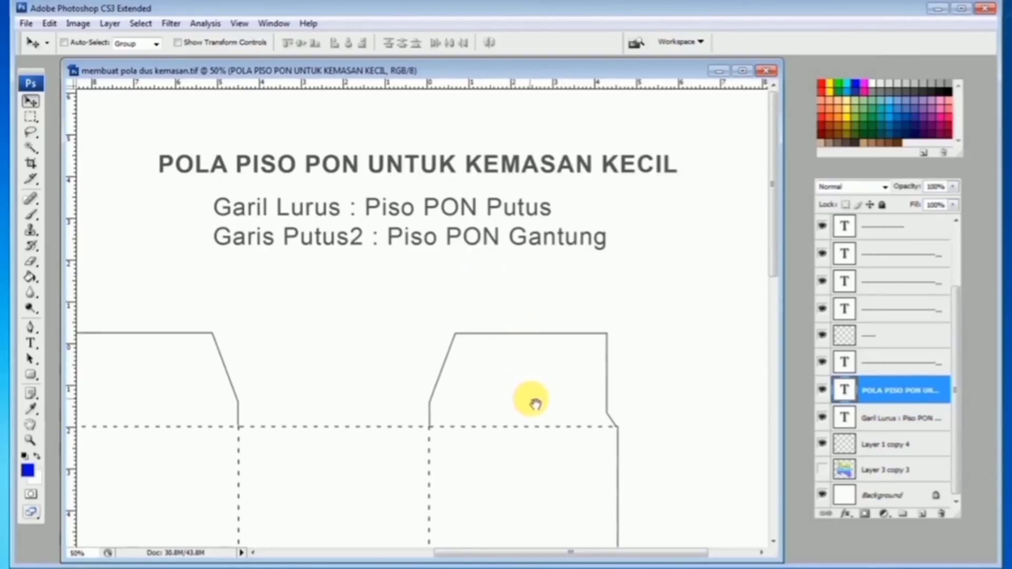
Step: Inspect the cut and fold lines down the last main panel to its bottom tuck flap
drag(535, 406, 533, 294)
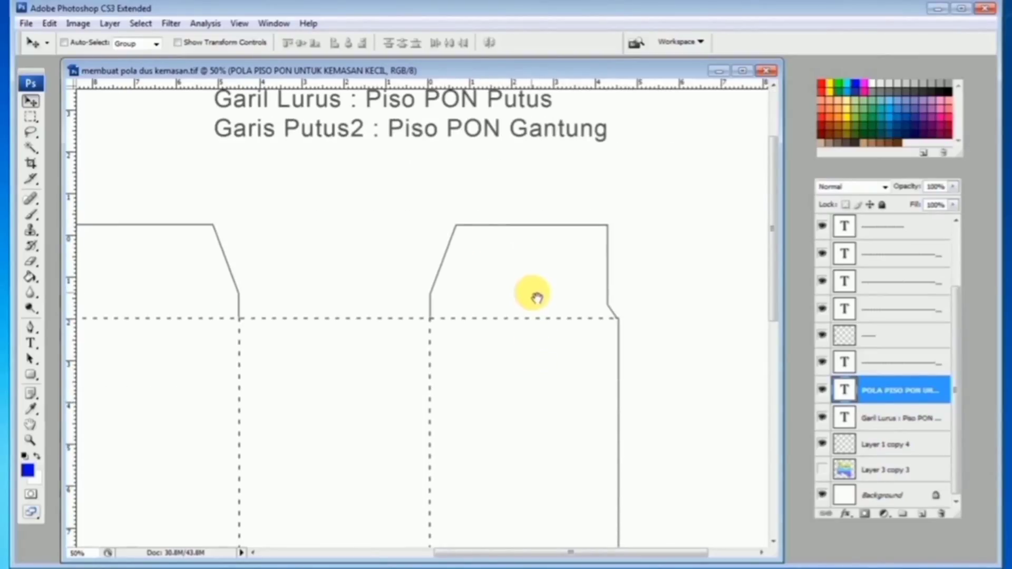
drag(544, 370, 544, 266)
alt+click(546, 304)
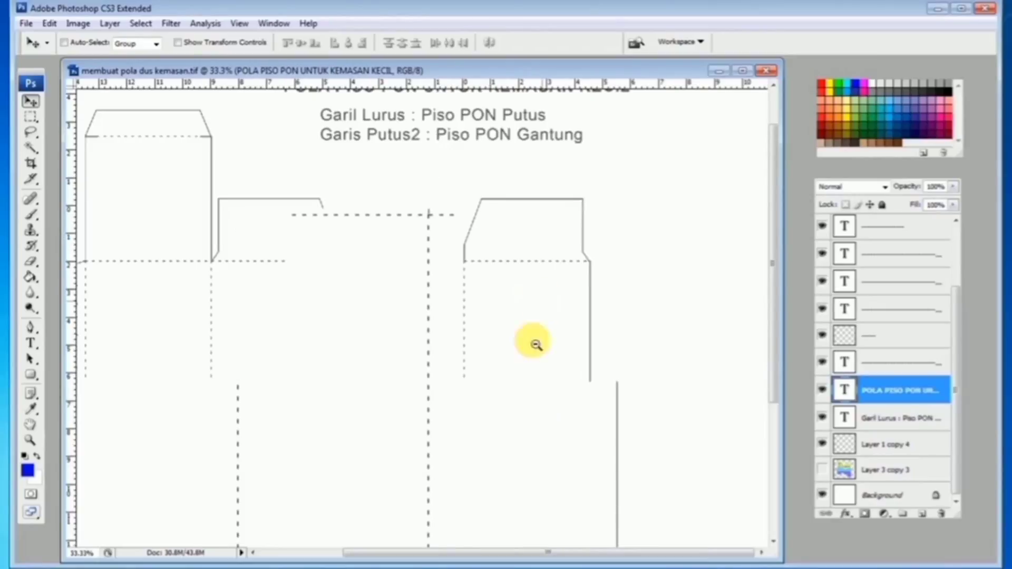
drag(526, 372, 530, 259)
drag(522, 418, 536, 346)
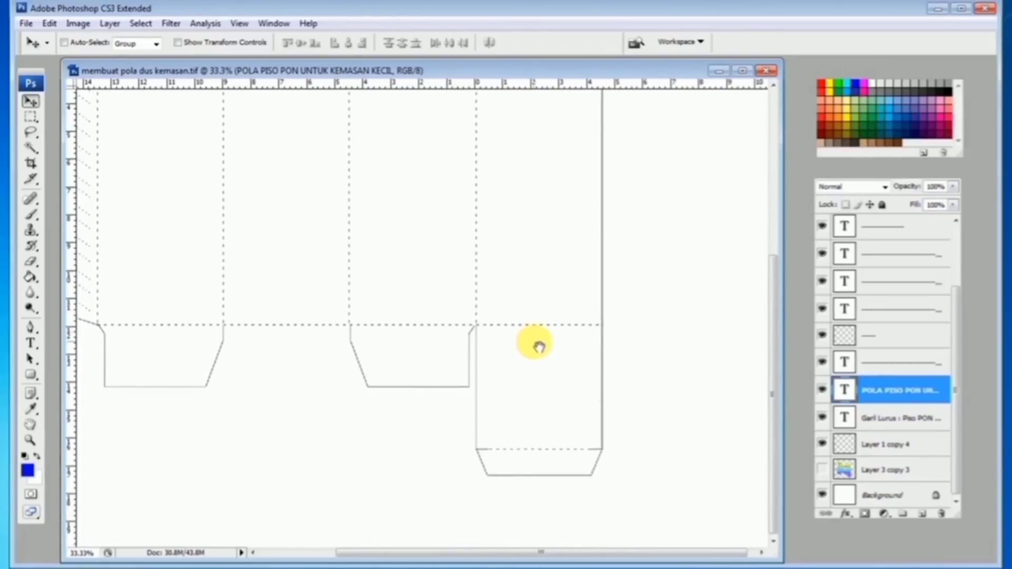
drag(469, 417, 617, 492)
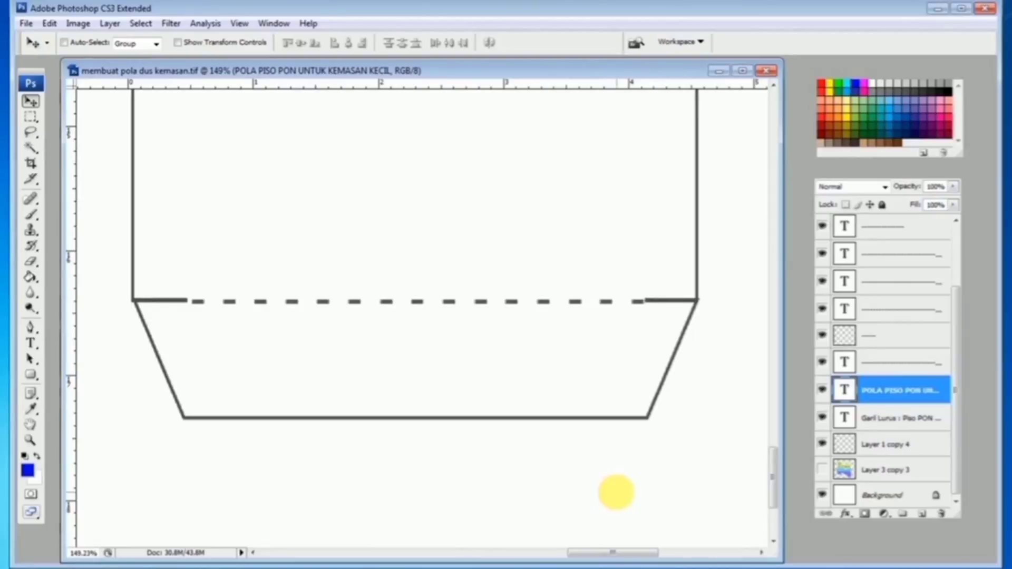
alt+click(485, 393)
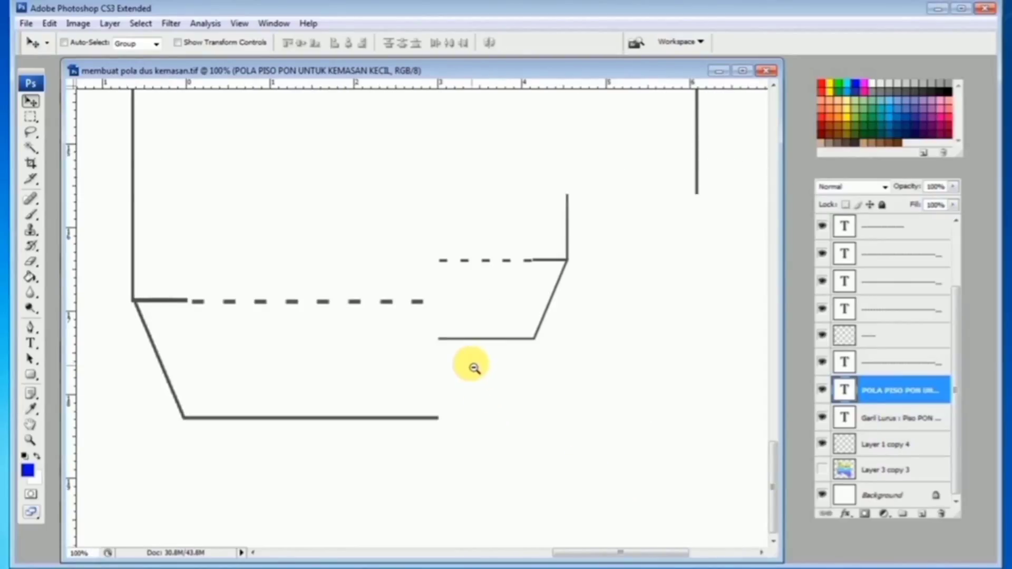
Step: Inspect the cut and fold lines around the bottom side flaps and view the whole die-cut pattern
alt+click(316, 245)
drag(332, 269, 372, 269)
drag(235, 221, 429, 264)
drag(313, 245, 360, 257)
alt+click(356, 255)
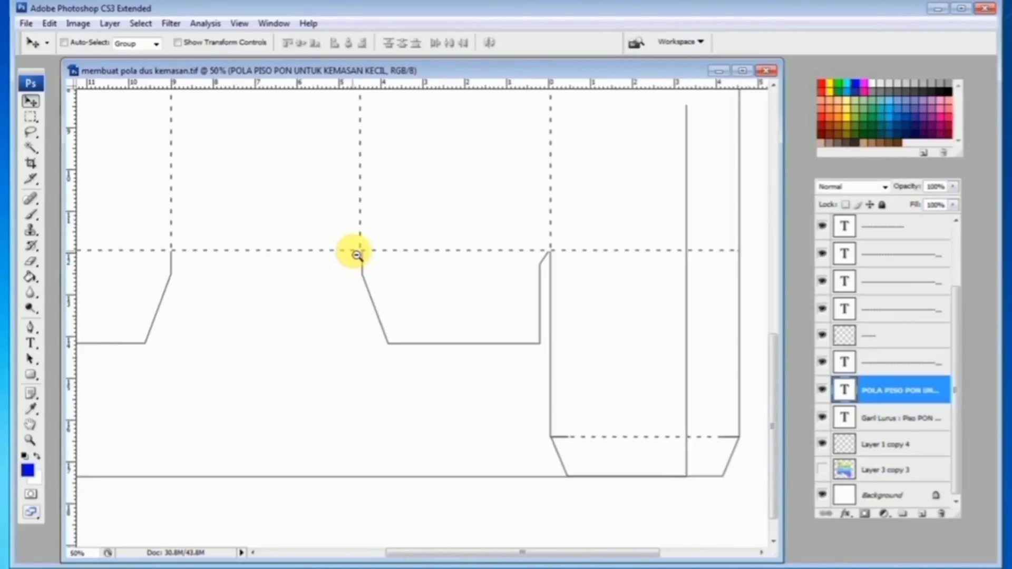
alt+click(355, 254)
alt+click(356, 255)
alt+click(356, 254)
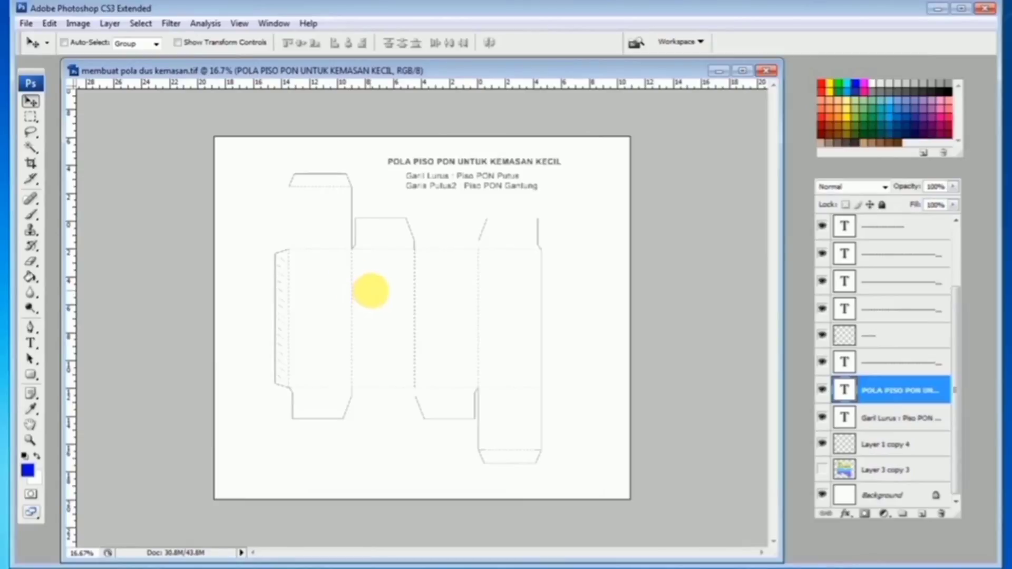
Step: Show the finished artwork layer, Layer 3 copy 3, beneath the die-cut lines
ctrl+click(374, 295)
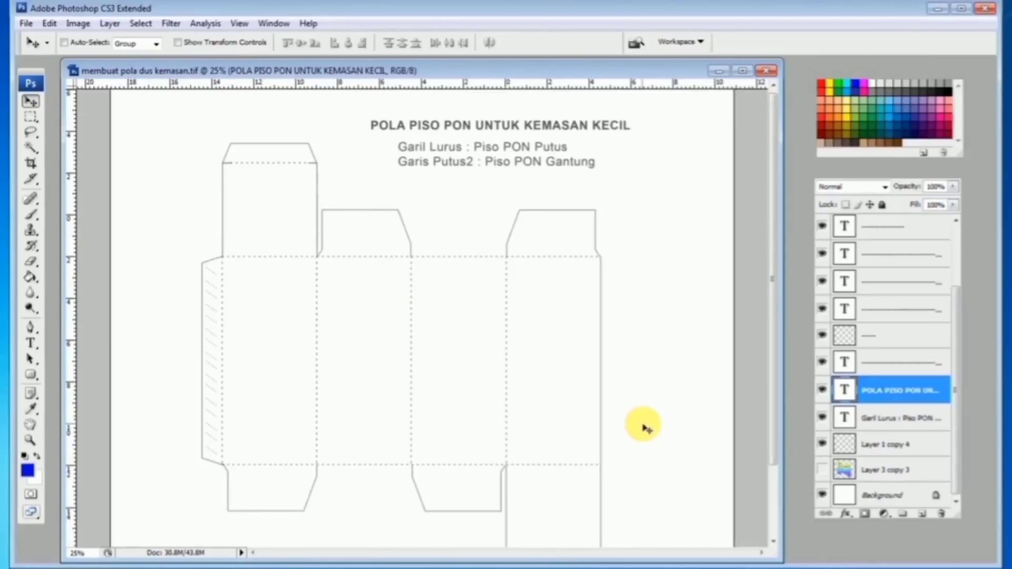
scroll(644, 427, down, 2)
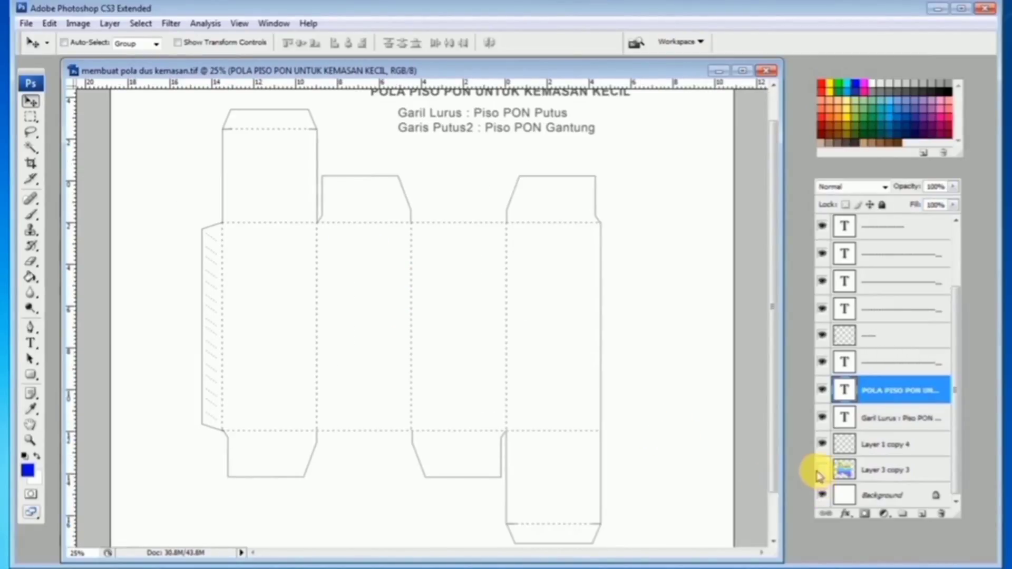
click(822, 469)
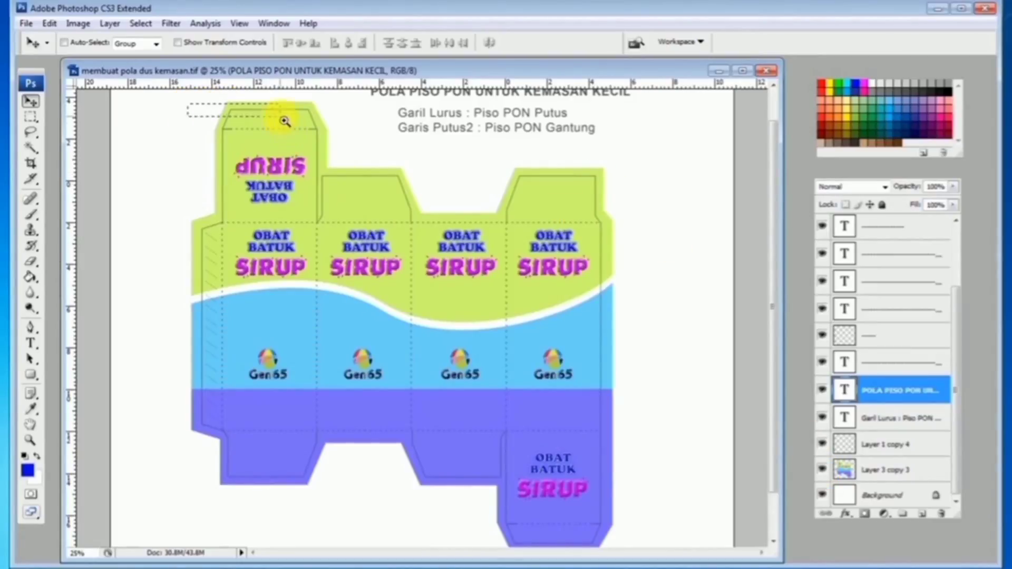
Step: Inspect how the artwork aligns with the cut and fold lines on the top tuck flap, upper side flaps and SIRUP panels
drag(353, 197, 353, 210)
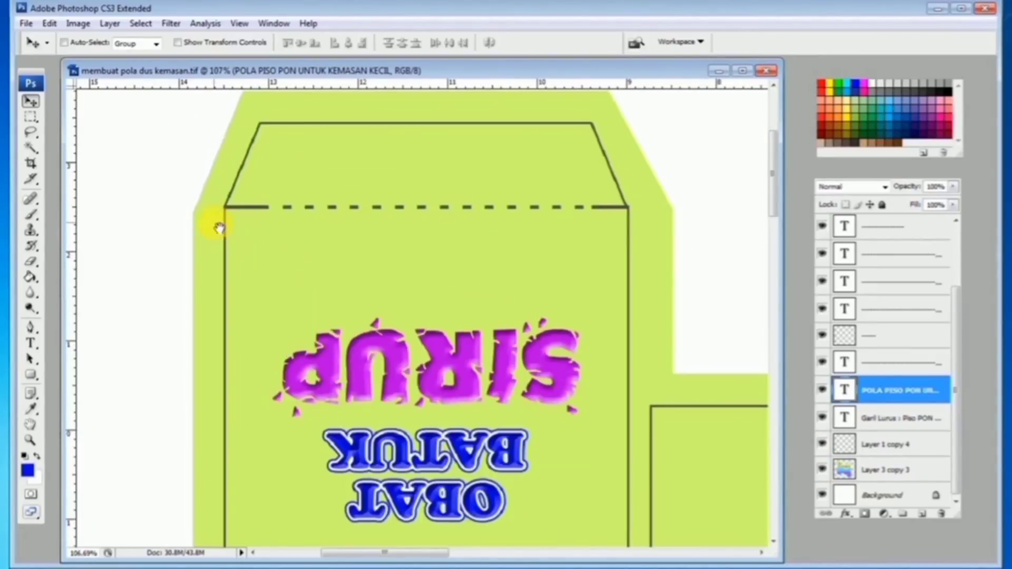
drag(481, 336, 246, 242)
alt+click(413, 295)
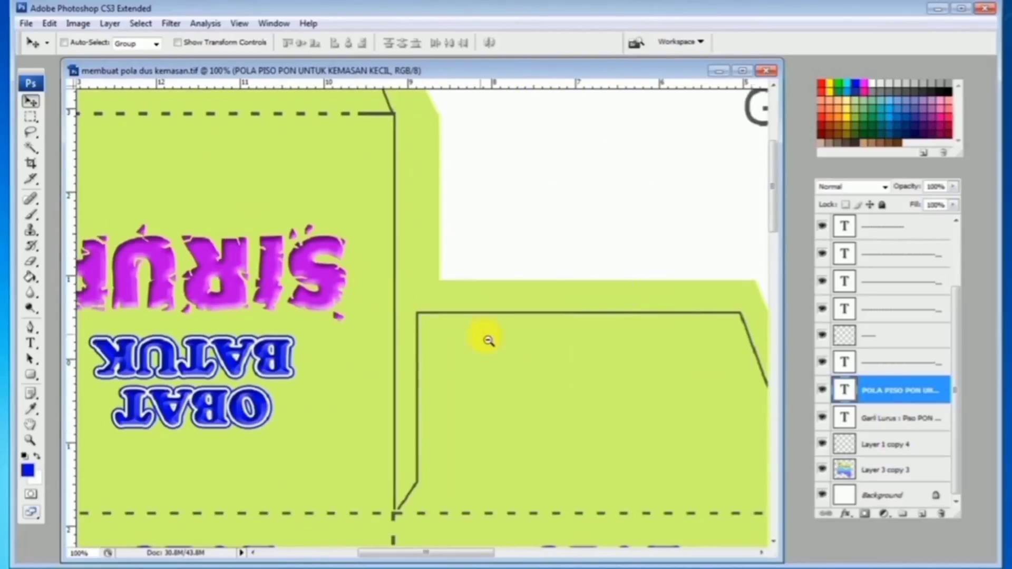
alt+click(488, 340)
drag(522, 386, 327, 273)
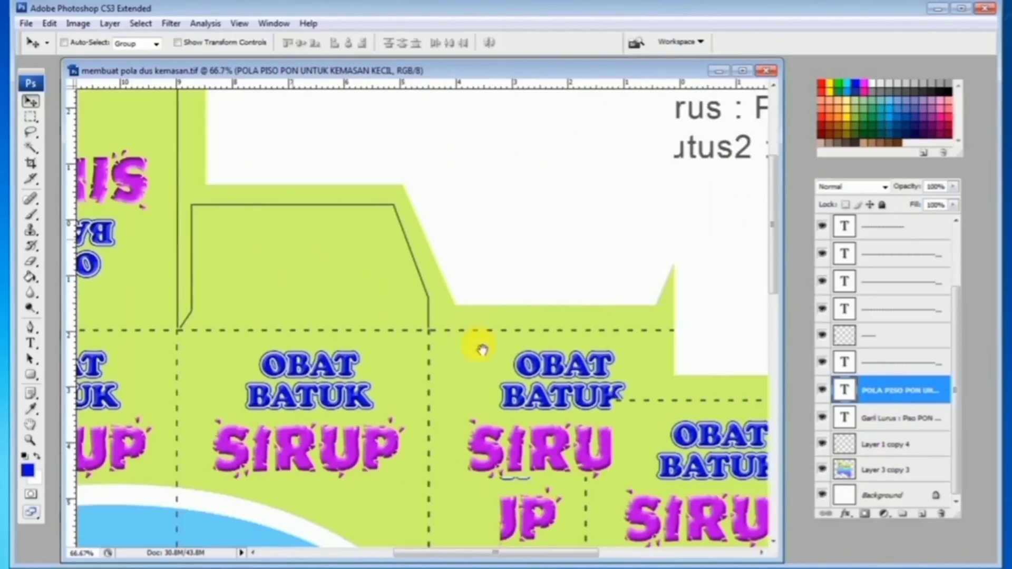
drag(542, 369, 284, 299)
alt+click(492, 337)
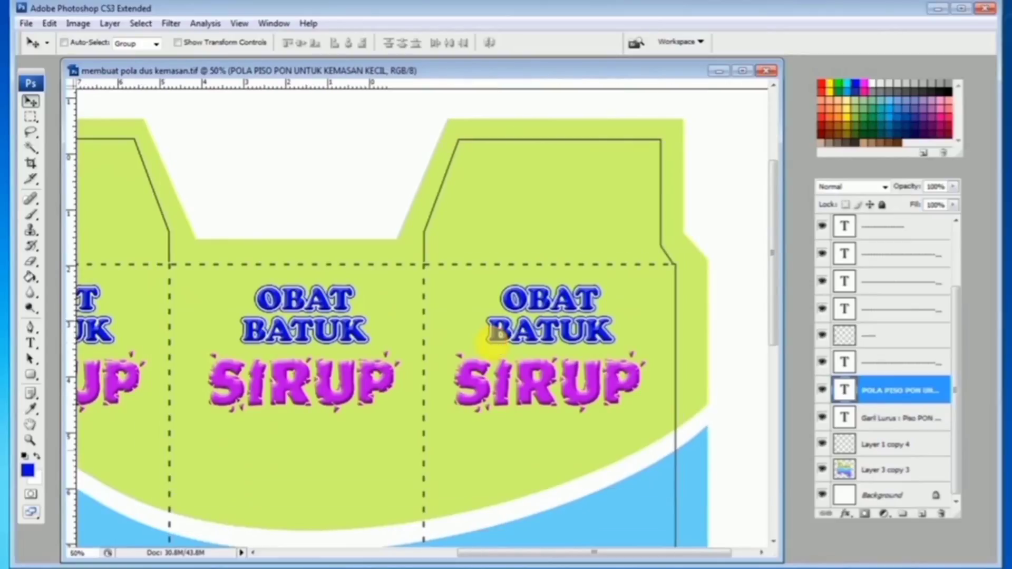
Step: Inspect the artwork against the die-cut lines on the Gen65 panels and bottom flaps, and view the whole box pattern
drag(512, 407, 567, 301)
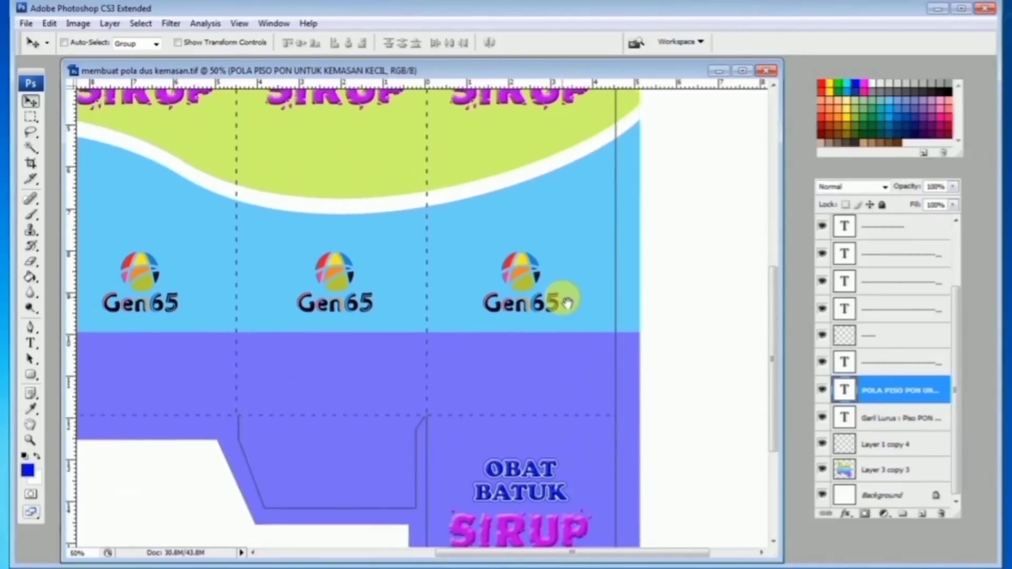
drag(437, 409, 467, 312)
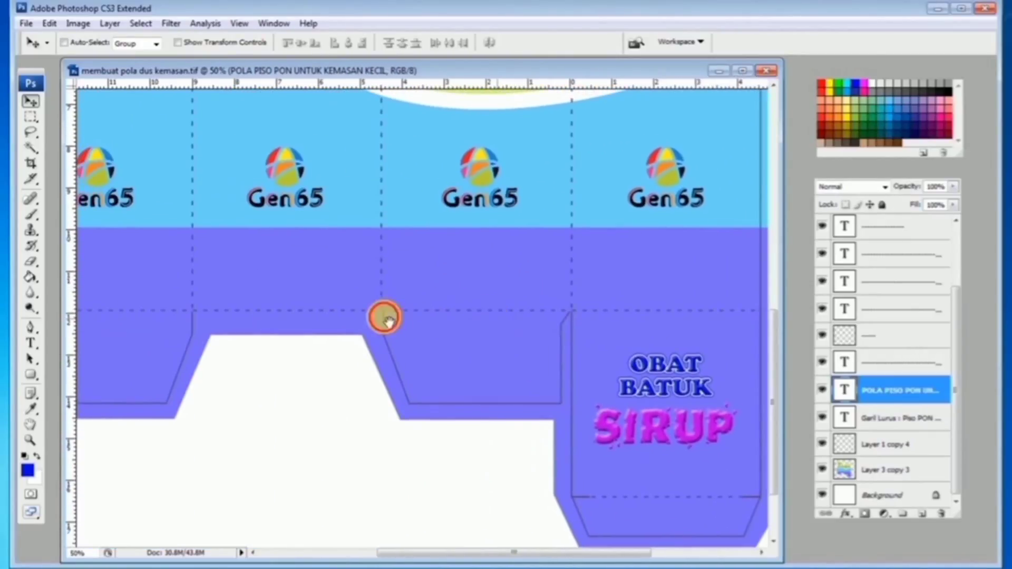
alt+click(387, 319)
alt+click(387, 319)
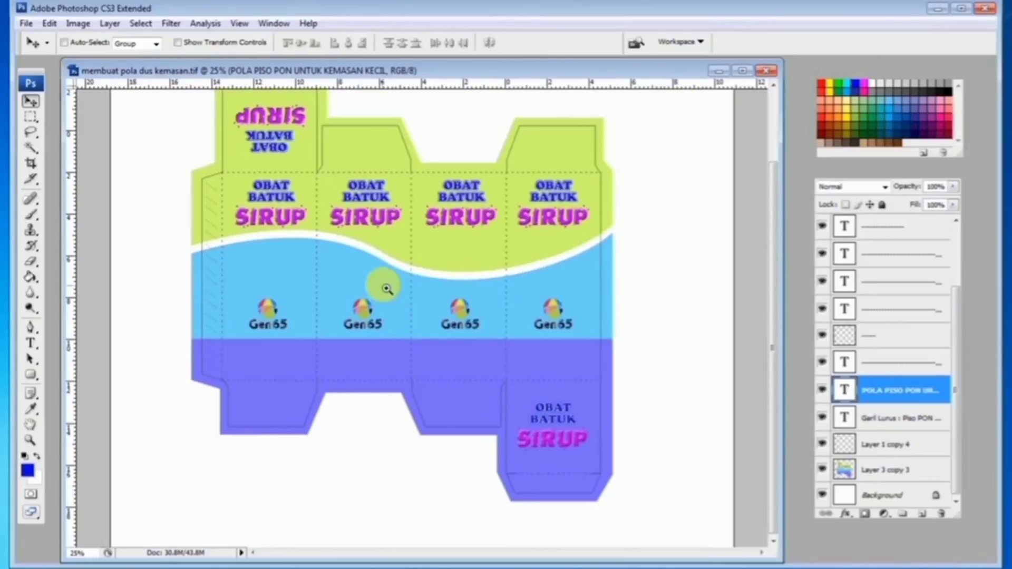
alt+click(367, 254)
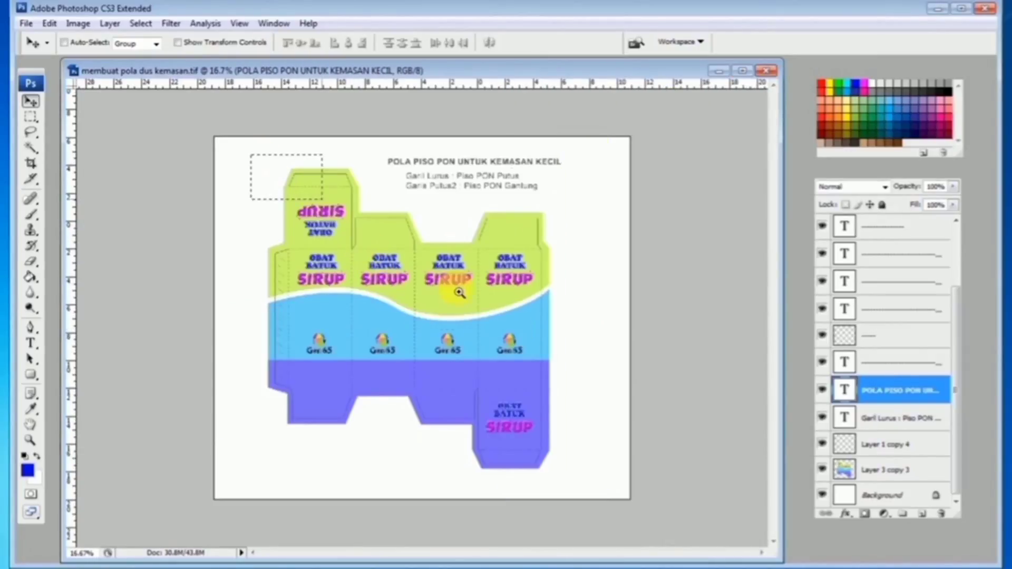
drag(459, 293, 584, 469)
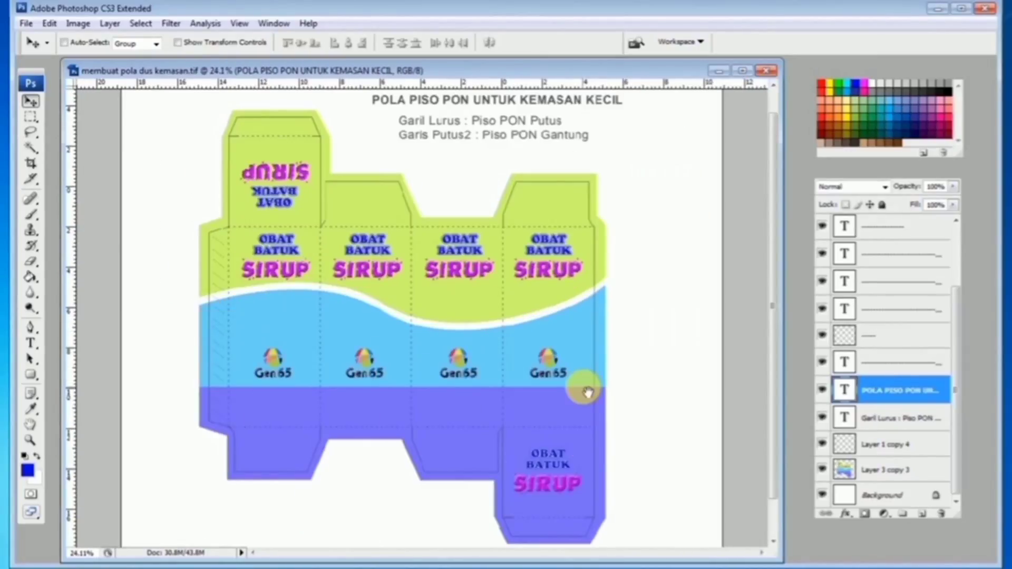